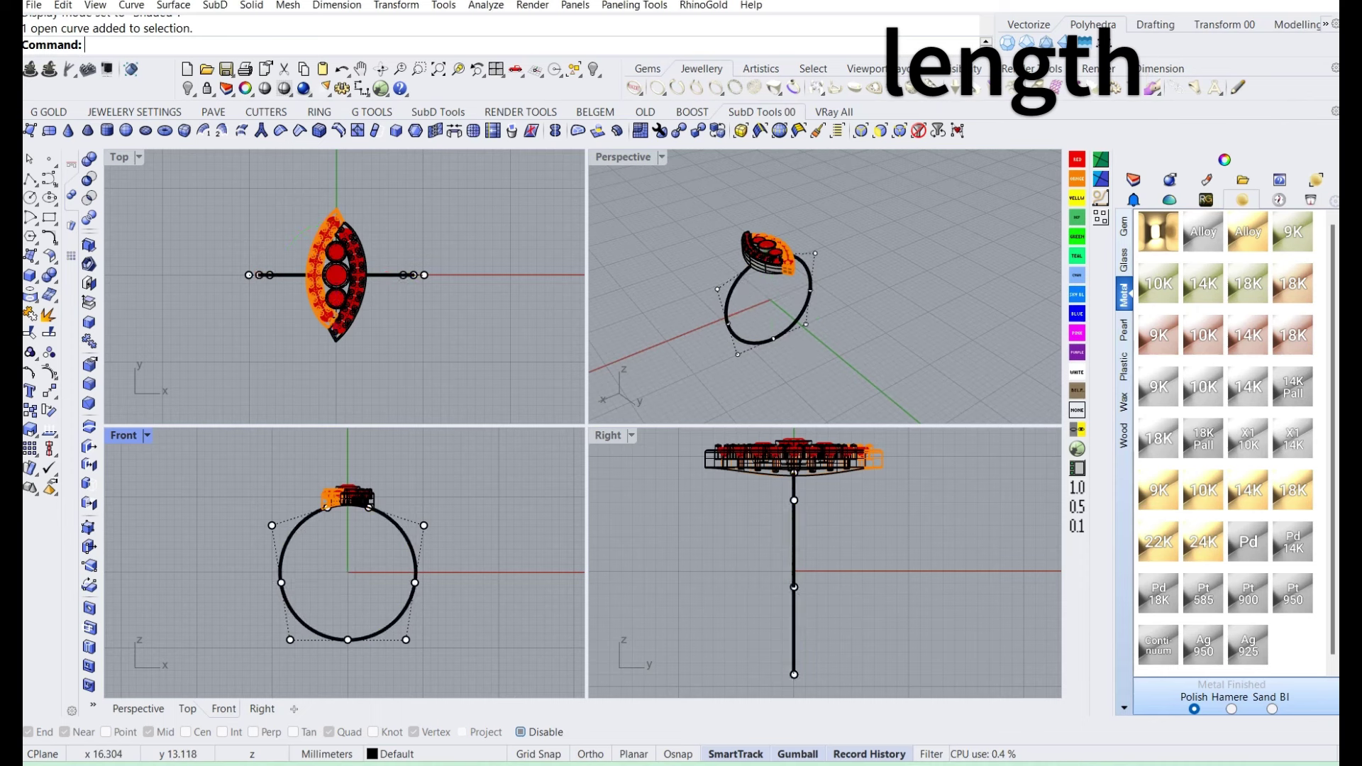
- Measure the ring circle's length (50.897 mm) and draw a trial straight line in Top view
{"action": "type", "text": "length"}
{"action": "key", "text": "Return"}
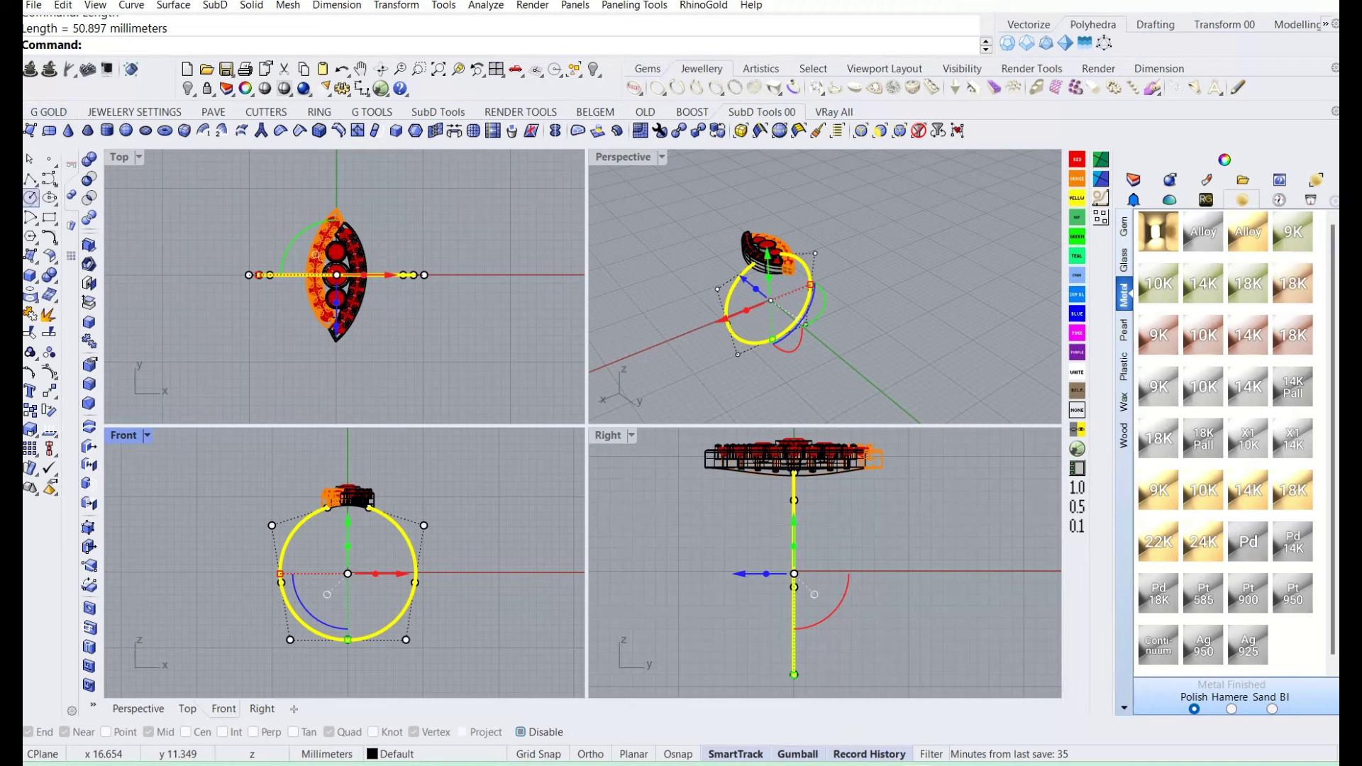
{"action": "left_click", "coordinate": [31, 178]}
{"action": "scroll", "coordinate": [245, 256], "scroll_direction": "down", "scroll_amount": 3}
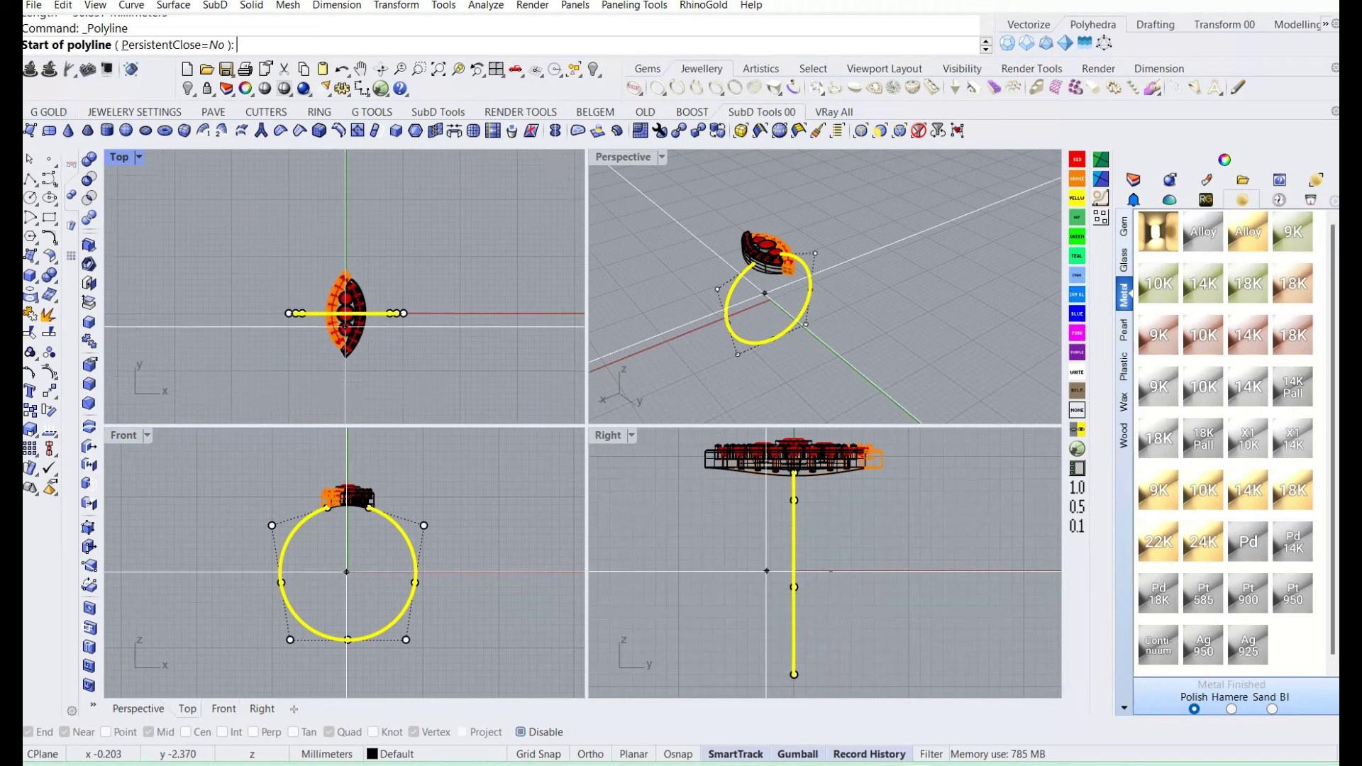
{"action": "left_click", "coordinate": [246, 255]}
{"action": "left_click", "coordinate": [375, 255]}
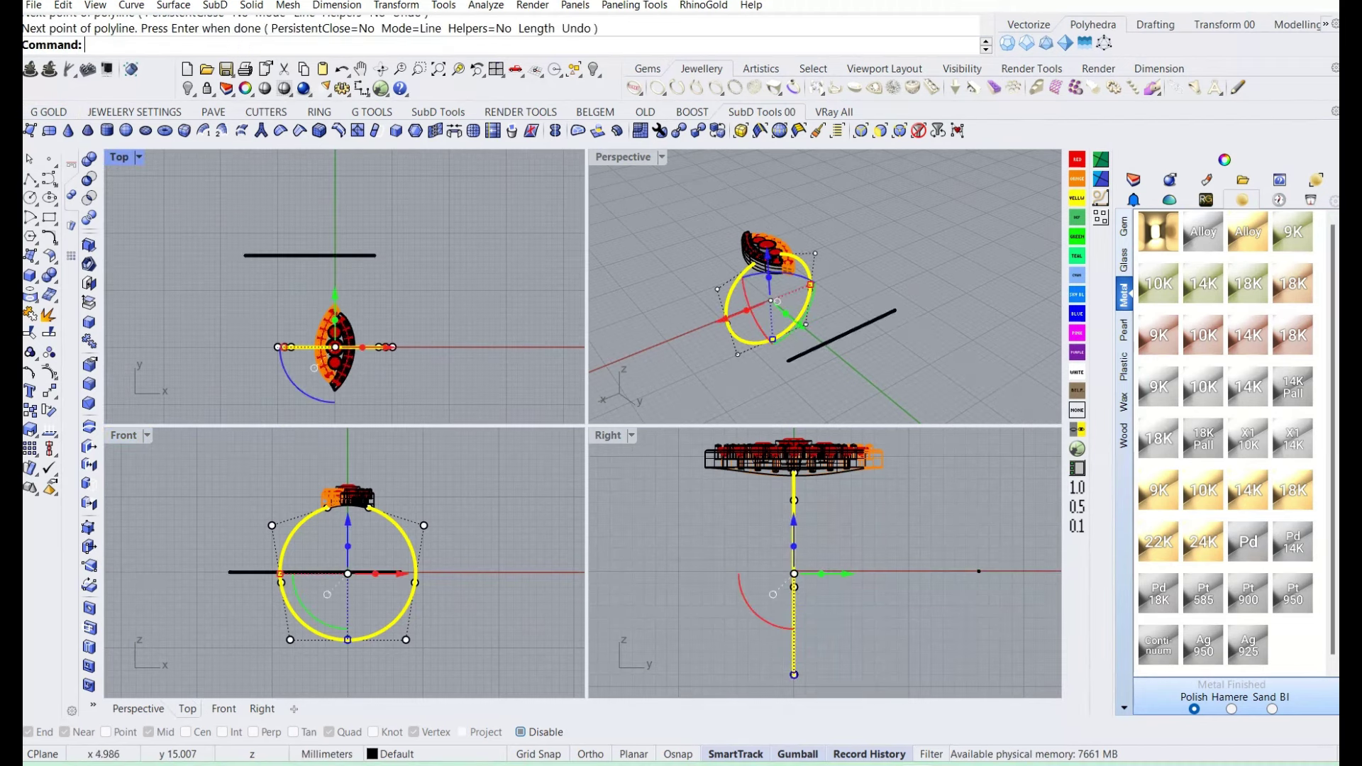
{"action": "key", "text": "Return"}
- Measure the trial line's length, undo it, and reselect the ring circle
{"action": "right_click_drag", "start_coordinate": [323, 263], "coordinate": [344, 279]}
{"action": "type", "text": "Length"}
{"action": "key", "text": "Return"}
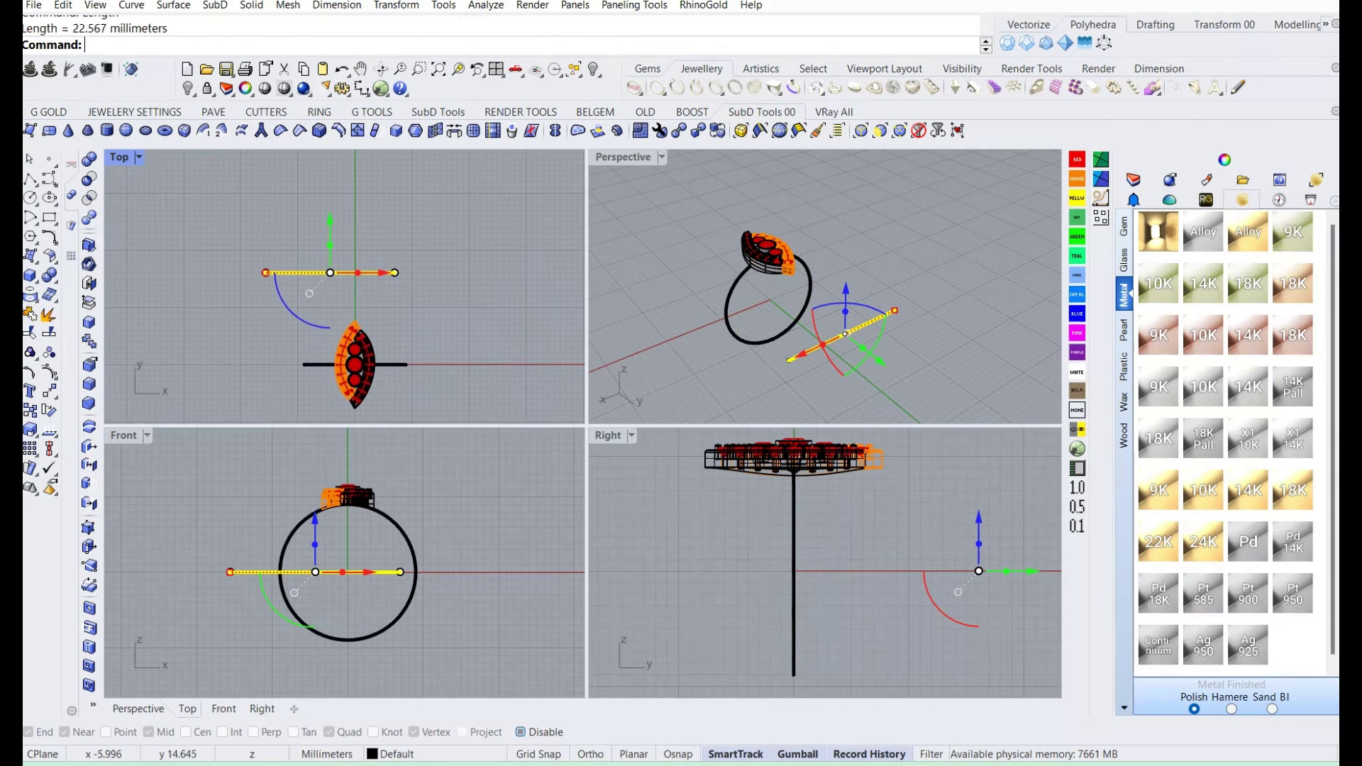
{"action": "key", "text": "ctrl+z"}
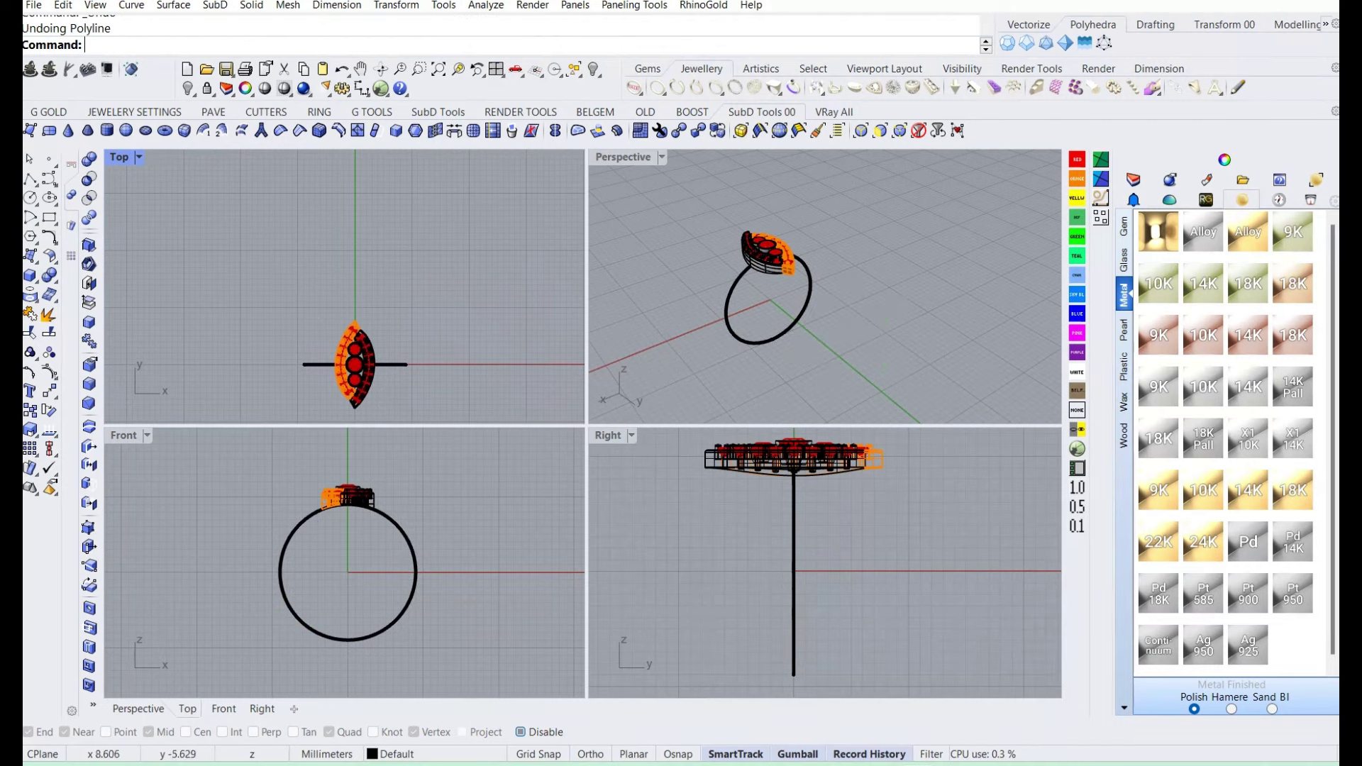
{"action": "left_click", "coordinate": [400, 530]}
- Draw a straight line 50.897 mm long, matching the ring circle's length
{"action": "key", "text": "Return"}
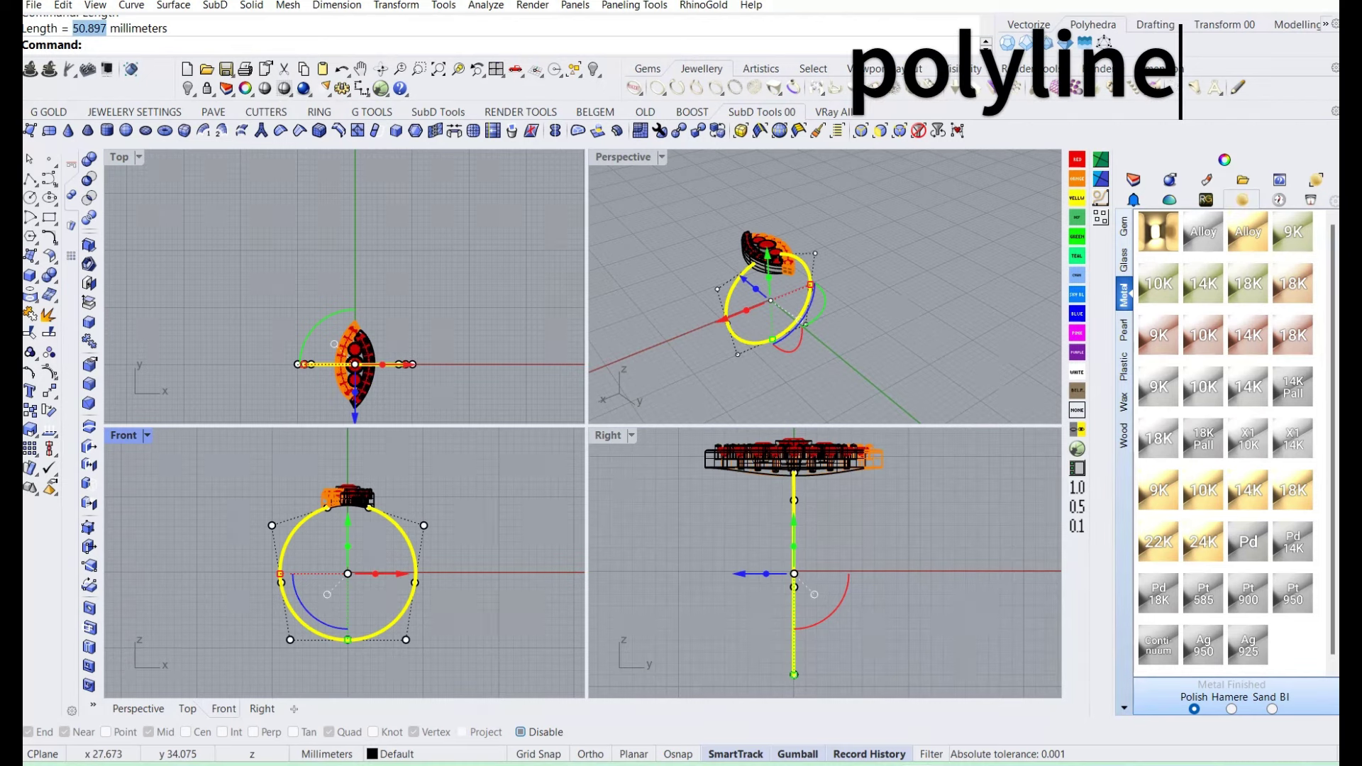
{"action": "left_click", "coordinate": [30, 178]}
{"action": "left_click", "coordinate": [485, 390]}
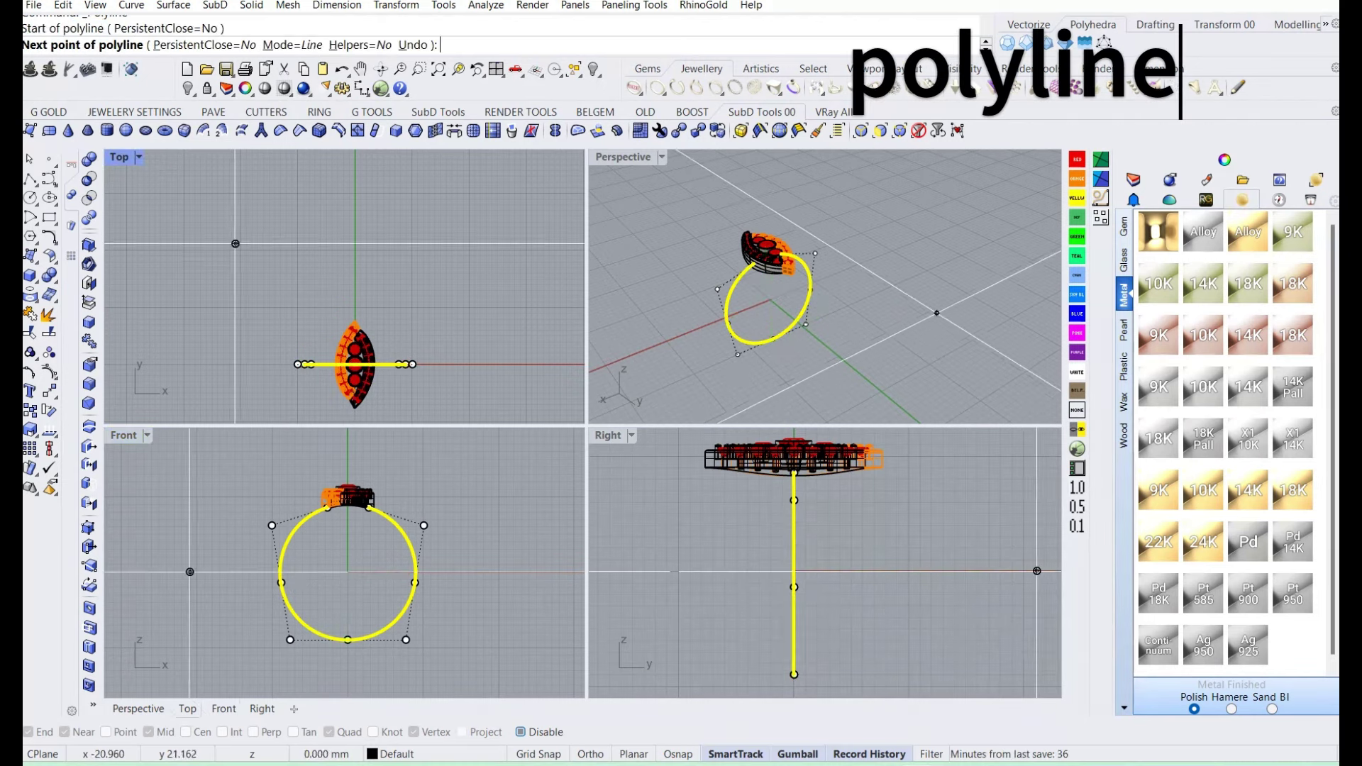
{"action": "type", "text": "50.897"}
{"action": "key", "text": "Return"}
{"action": "left_click", "coordinate": [532, 244]}
{"action": "key", "text": "Return"}
- Centre the new line on the origin with Align Concentric
{"action": "left_click", "coordinate": [454, 243]}
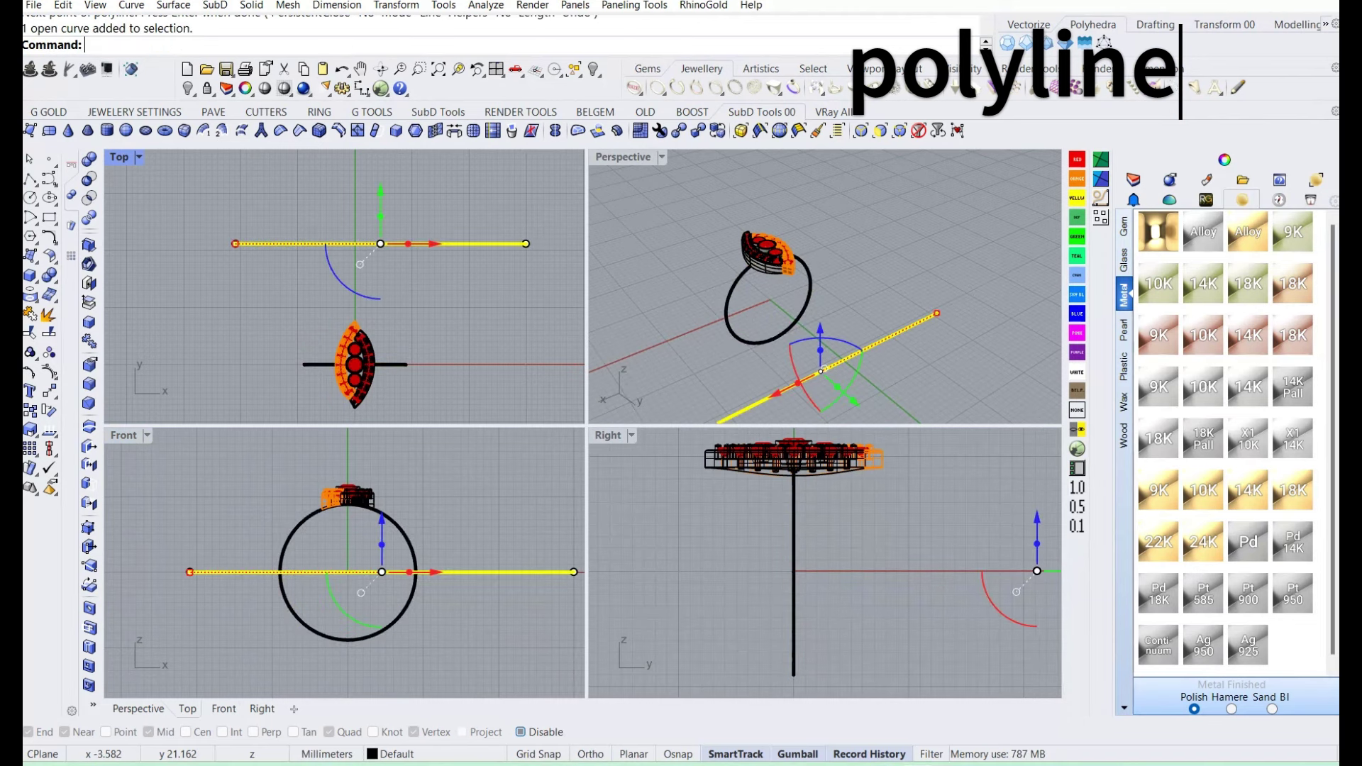
{"action": "right_click_drag", "start_coordinate": [454, 243], "coordinate": [454, 293]}
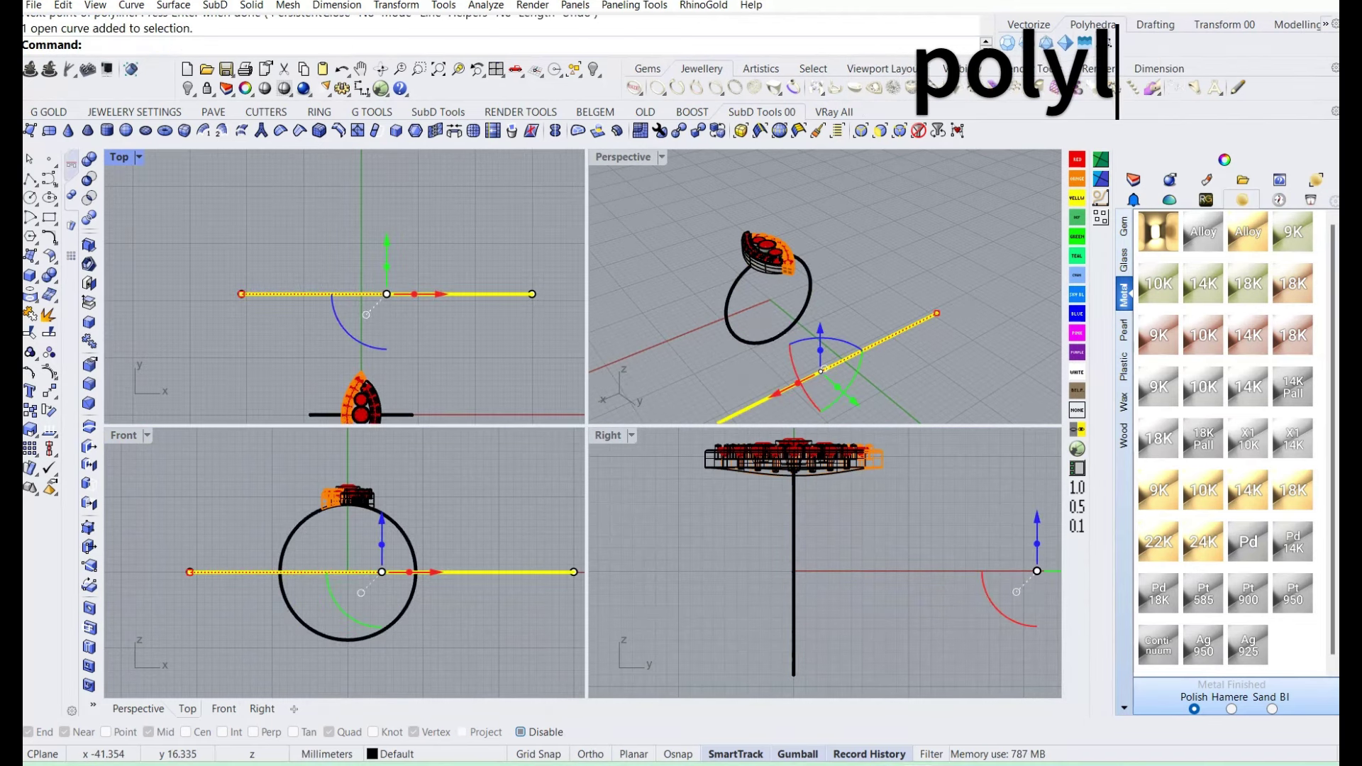
{"action": "left_click", "coordinate": [88, 274]}
{"action": "scroll", "coordinate": [416, 328], "scroll_direction": "down", "scroll_amount": 4}
{"action": "type", "text": "0"}
{"action": "key", "text": "Return"}
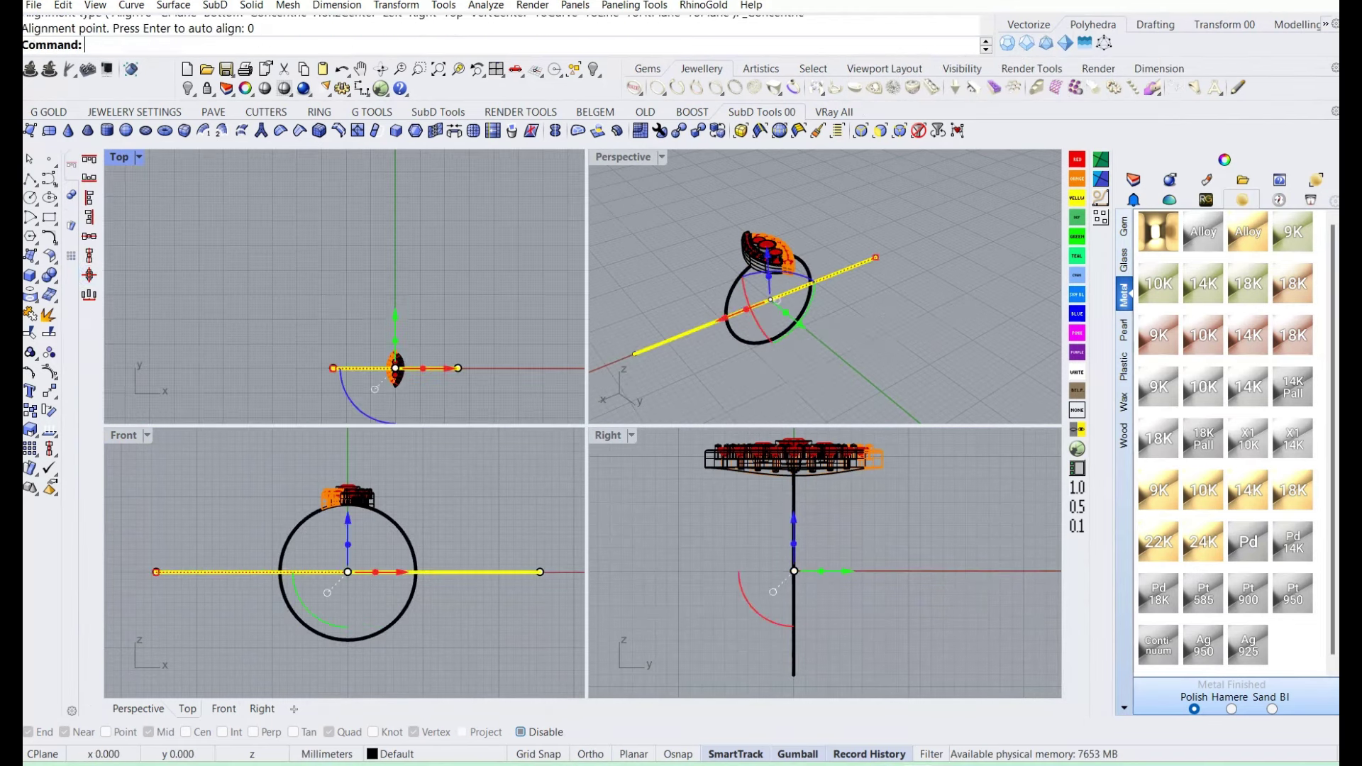
- Move the line along Y away from the ring and window-select the gem head
{"action": "mouse_move", "coordinate": [395, 330]}
{"action": "left_mouse_down"}
{"action": "mouse_move", "coordinate": [398, 254]}
{"action": "mouse_move", "coordinate": [310, 290]}
{"action": "left_mouse_up"}
{"action": "key", "text": "Escape"}
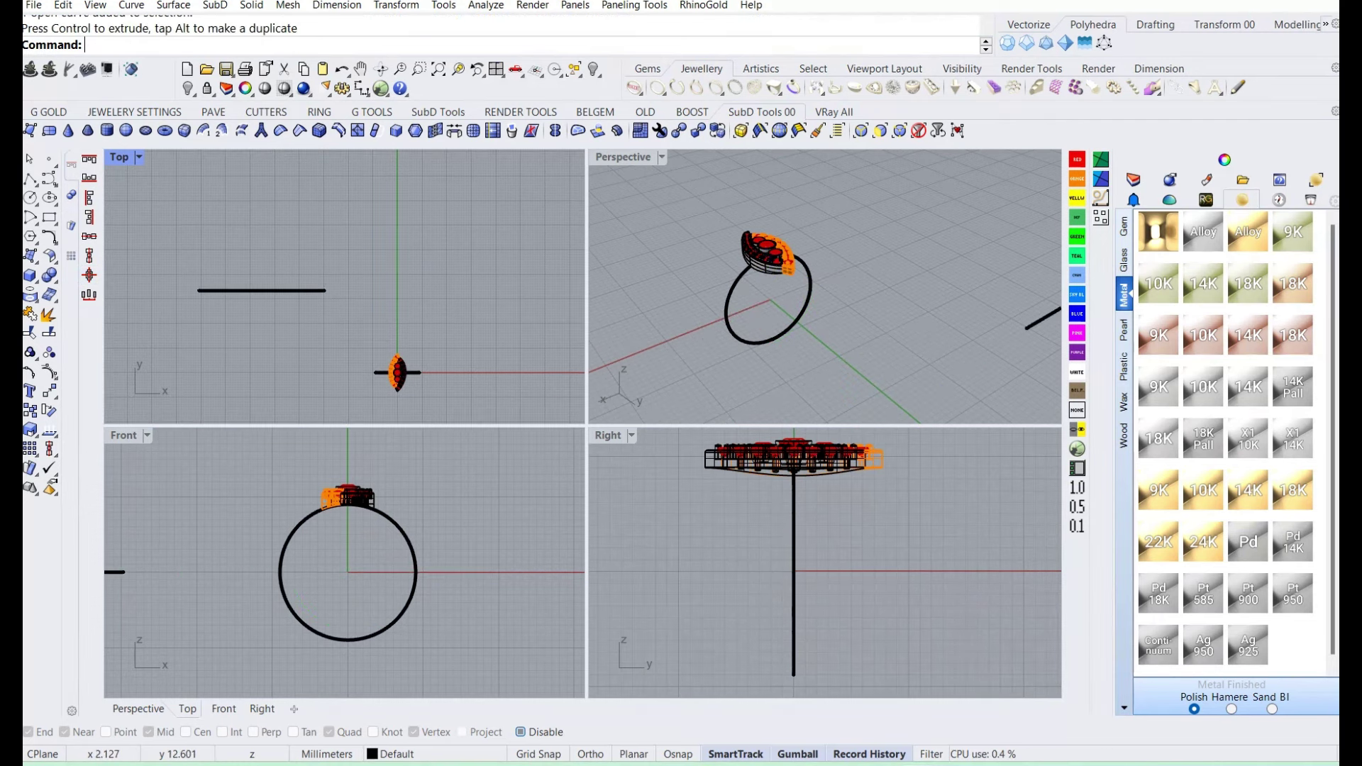
{"action": "left_click", "coordinate": [340, 288]}
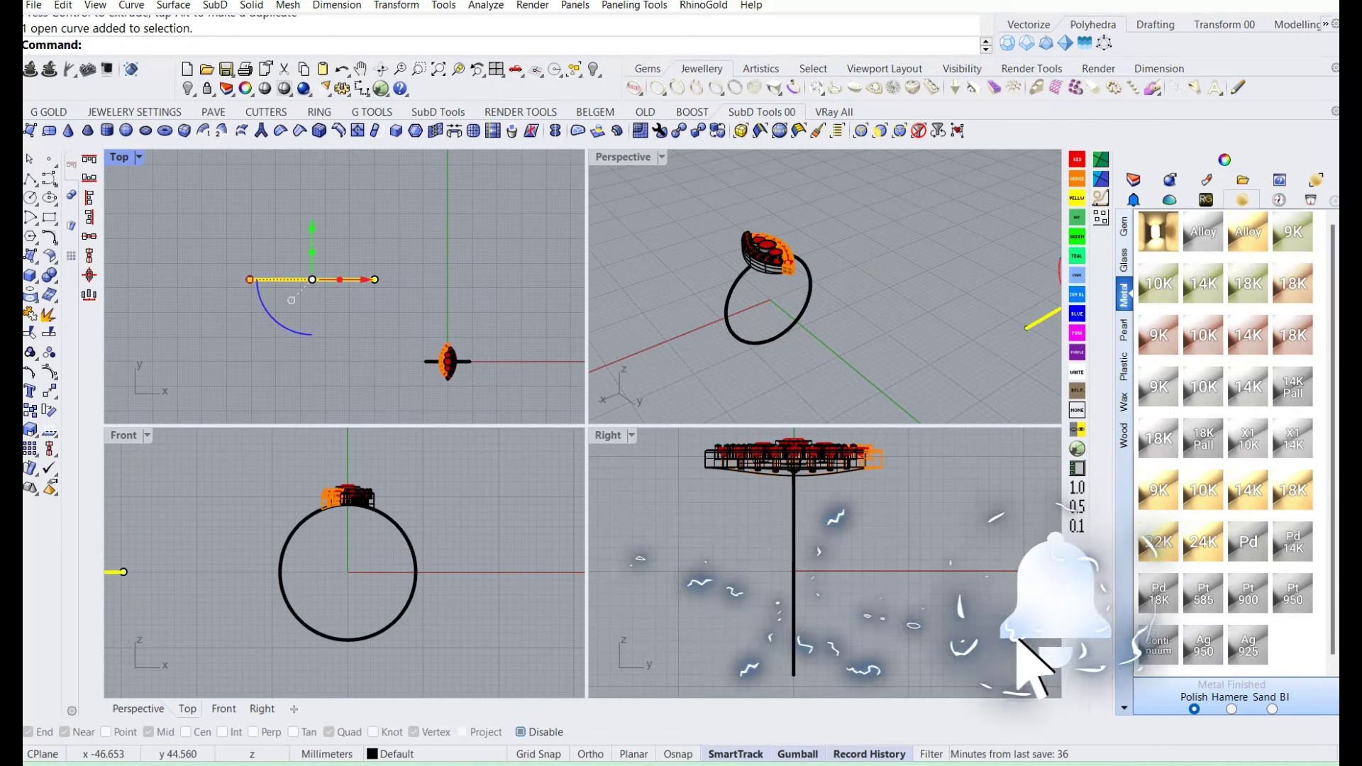
{"action": "key", "text": "Down"}
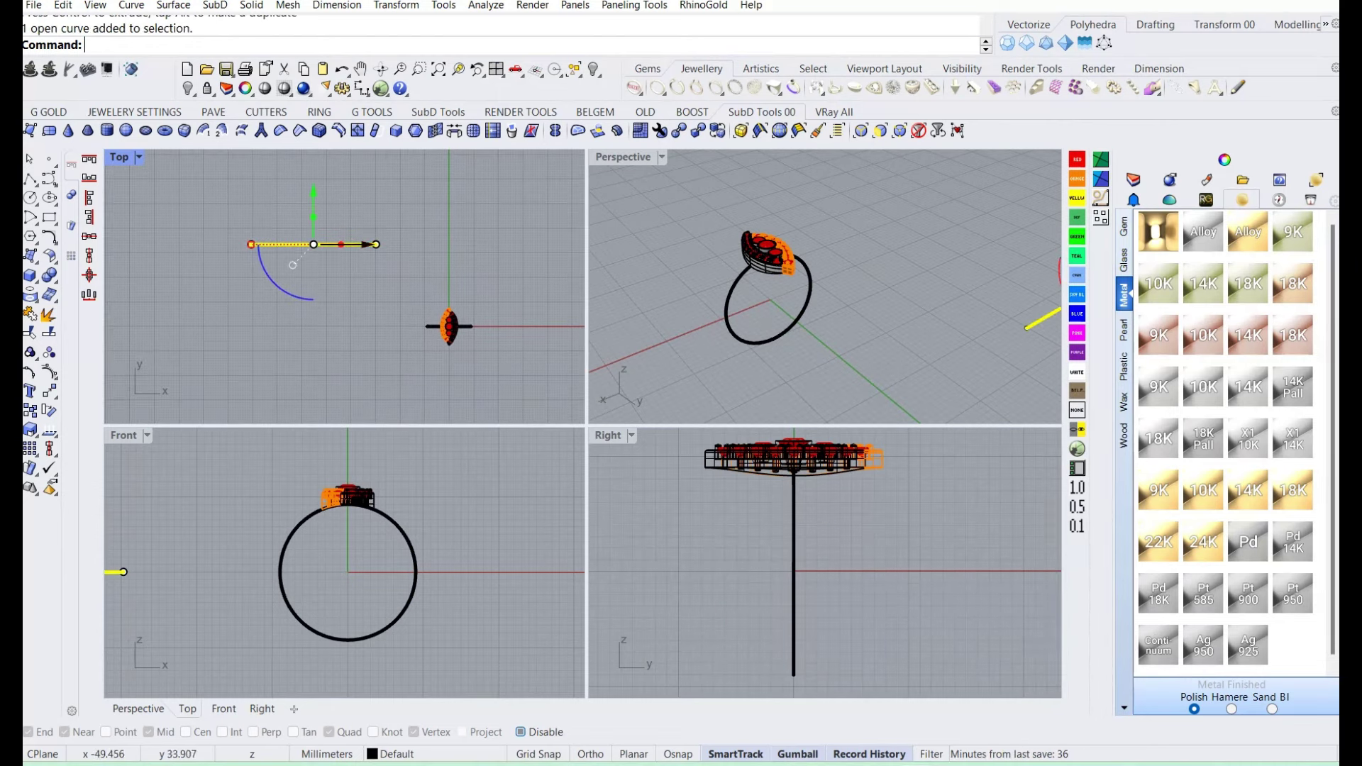
{"action": "left_click_drag", "start_coordinate": [313, 212], "coordinate": [312, 291]}
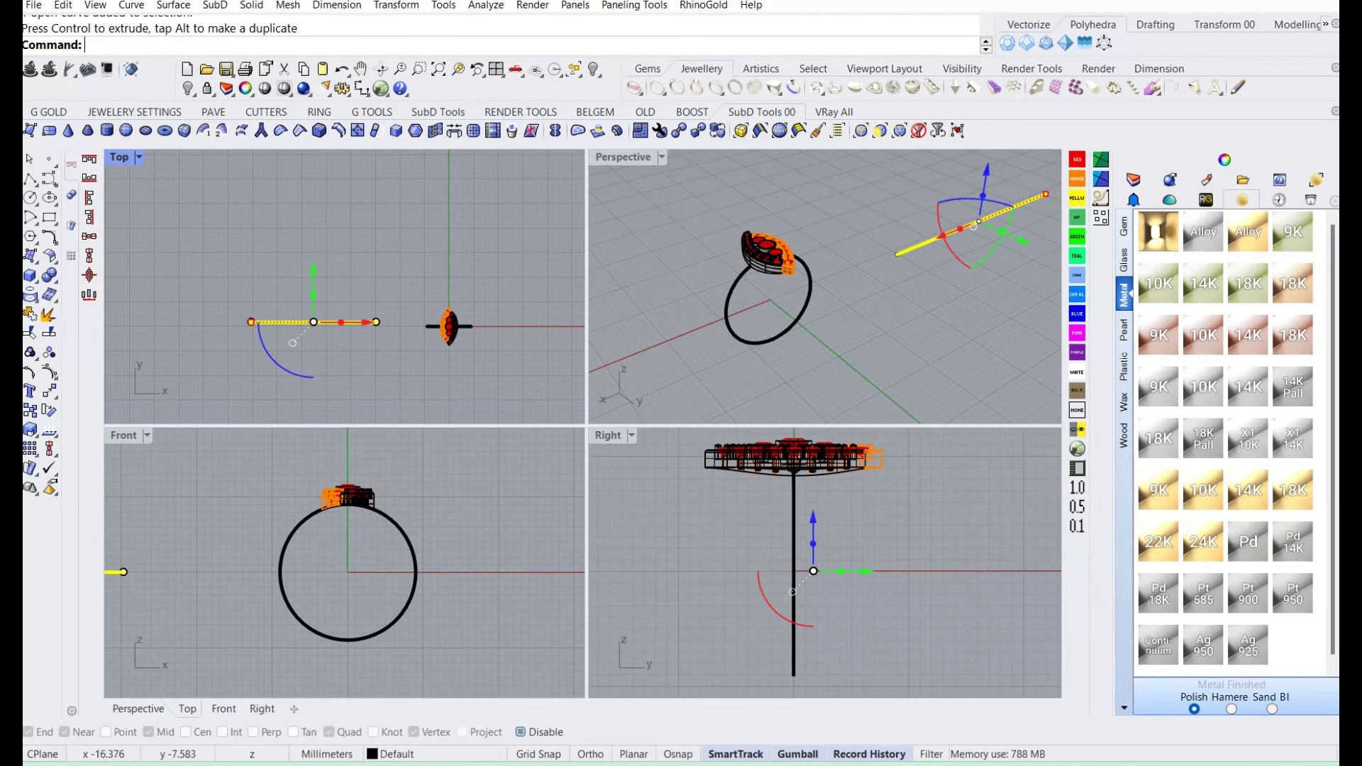
{"action": "scroll", "coordinate": [365, 318], "scroll_direction": "up", "scroll_amount": 5}
{"action": "left_click_drag", "start_coordinate": [332, 194], "coordinate": [436, 408]}
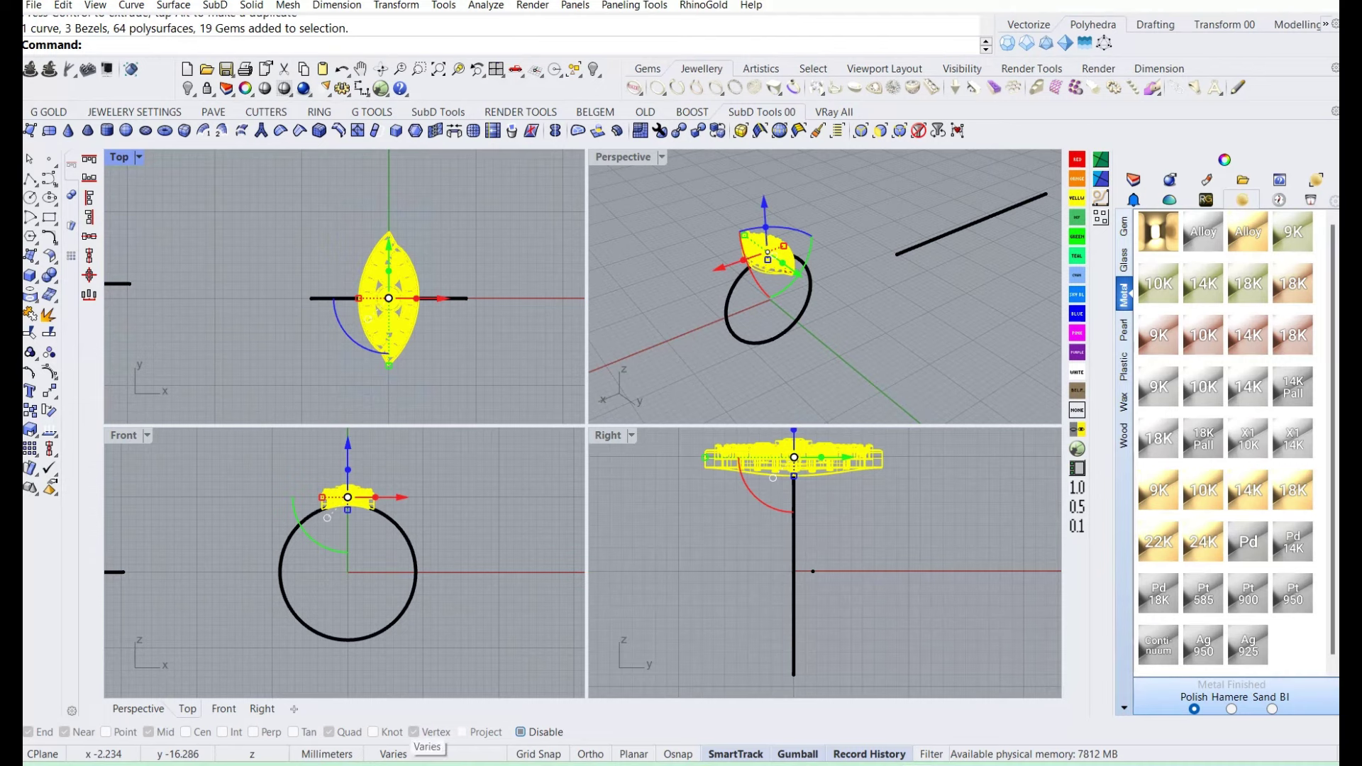
- Move the selected head and gem objects to Layer 06
{"action": "left_click", "coordinate": [423, 754]}
{"action": "left_click", "coordinate": [417, 307]}
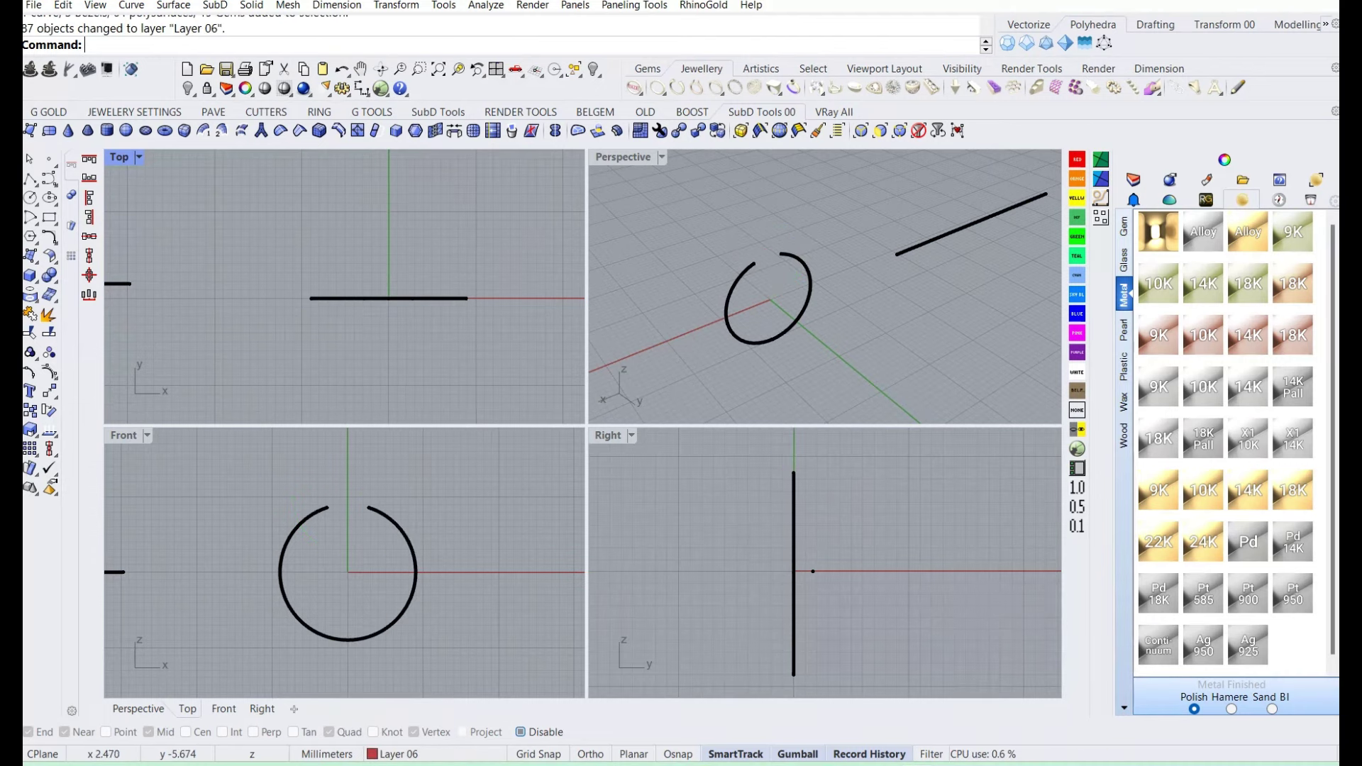
{"action": "mouse_move", "coordinate": [319, 298]}
{"action": "right_mouse_down"}
{"action": "mouse_move", "coordinate": [425, 340]}
{"action": "mouse_move", "coordinate": [414, 368]}
{"action": "right_mouse_up"}
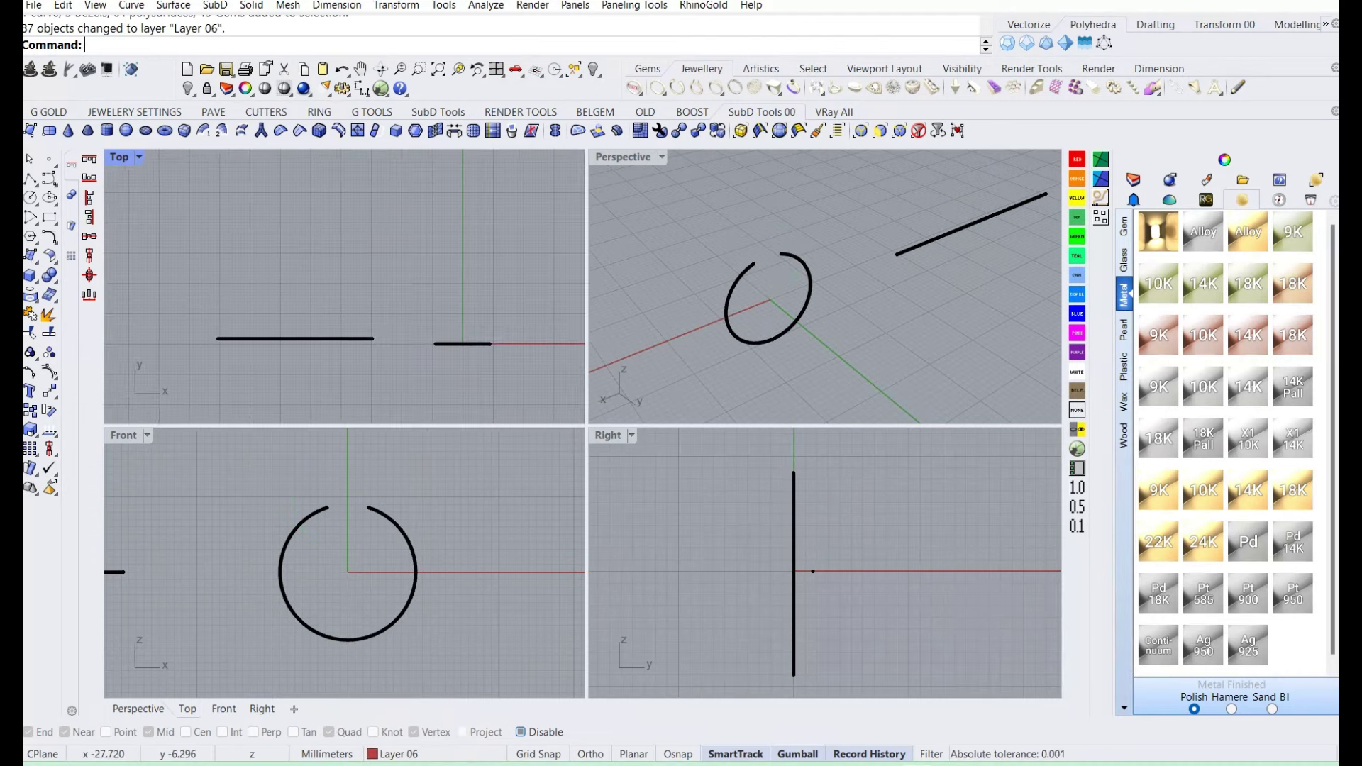
- Centre the straight line on the ring circle with Align Concentric and adjust it along Y
{"action": "left_click", "coordinate": [338, 338]}
{"action": "right_click_drag", "start_coordinate": [290, 405], "coordinate": [260, 396]}
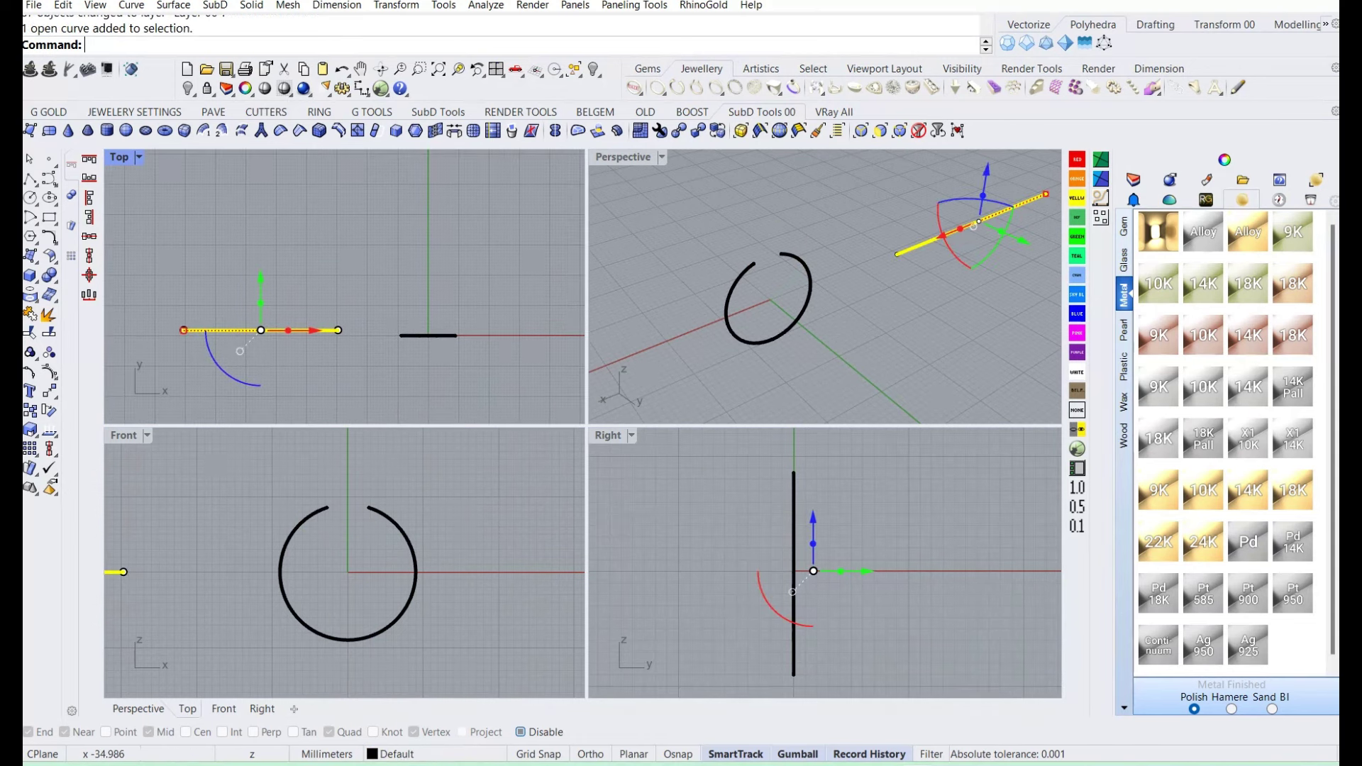
{"action": "left_click", "coordinate": [89, 275]}
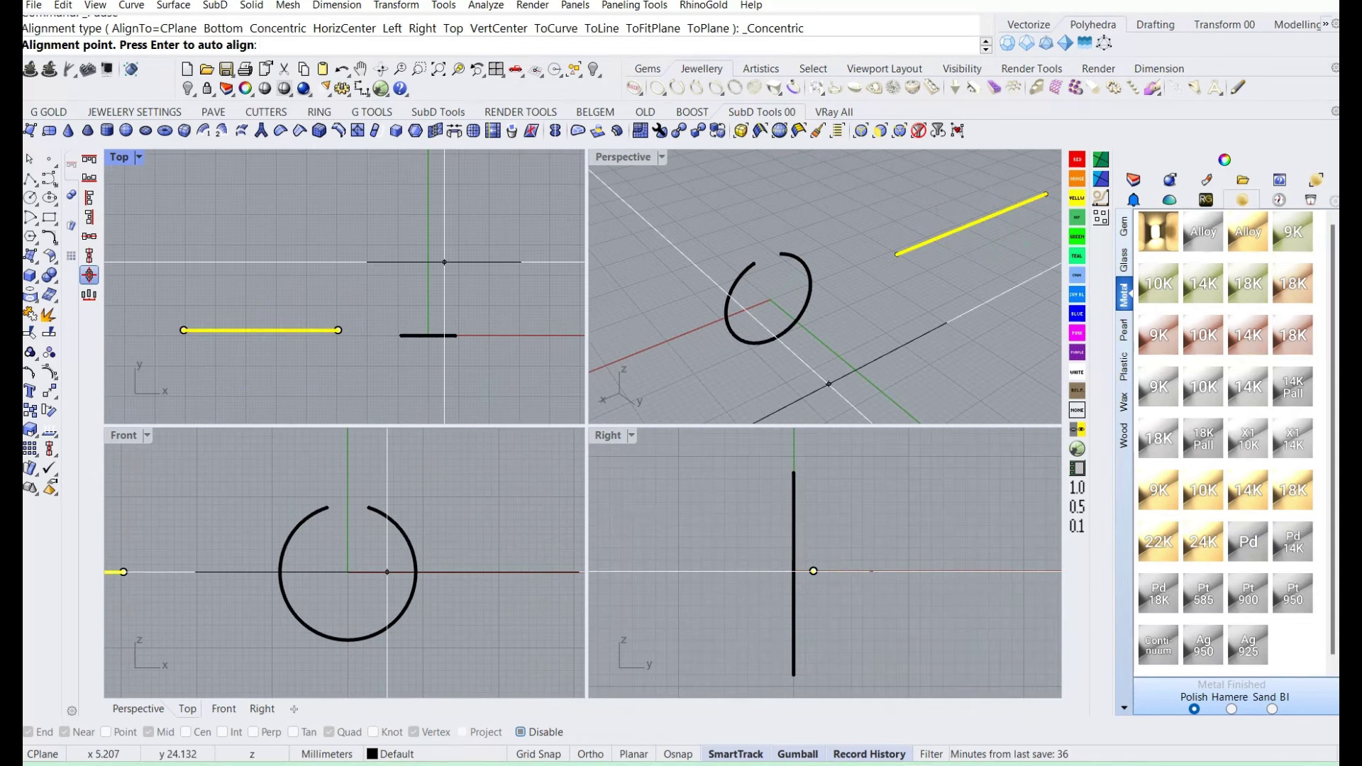
{"action": "key", "text": "Return"}
{"action": "right_click_drag", "start_coordinate": [425, 305], "coordinate": [417, 331]}
{"action": "left_click_drag", "start_coordinate": [442, 282], "coordinate": [468, 282]}
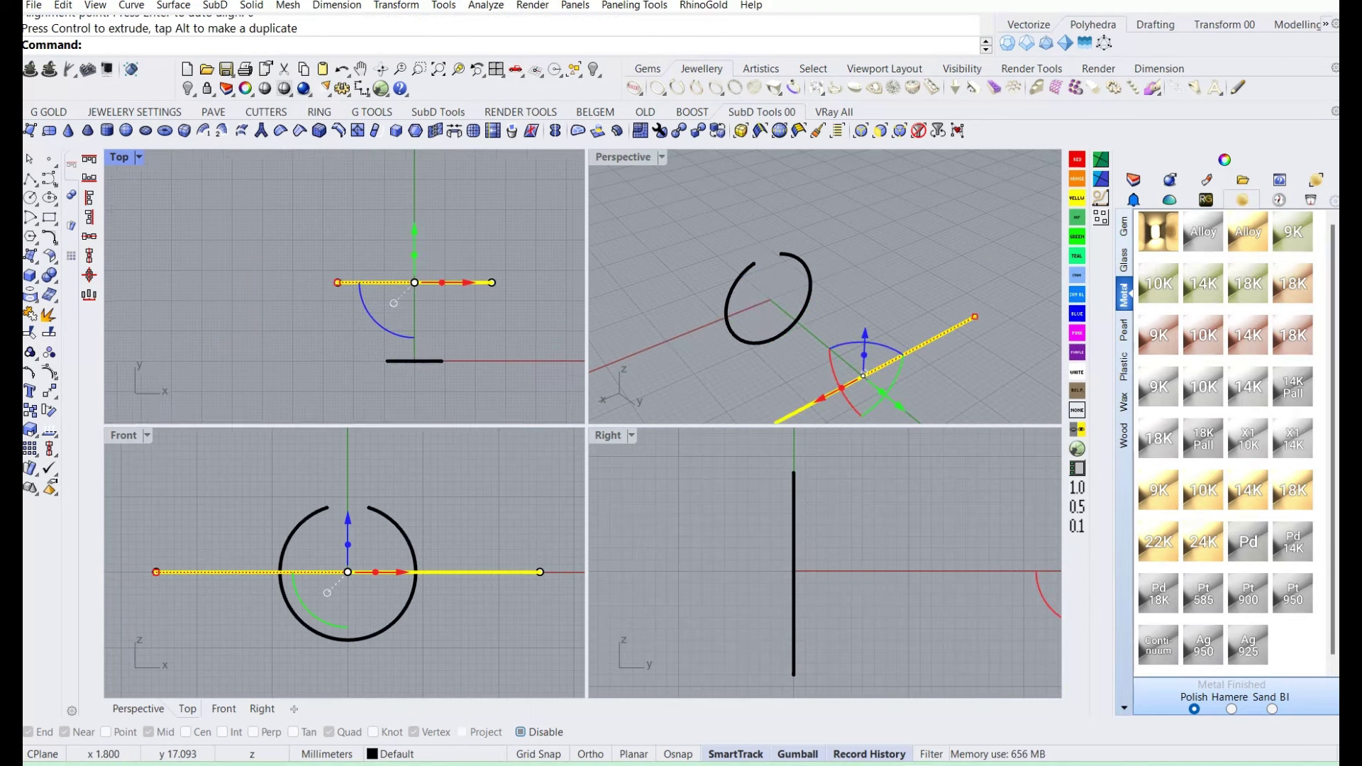
{"action": "right_click_drag", "start_coordinate": [355, 298], "coordinate": [316, 282]}
{"action": "key", "text": "Escape"}
{"action": "scroll", "coordinate": [361, 284], "scroll_direction": "up", "scroll_amount": 3}
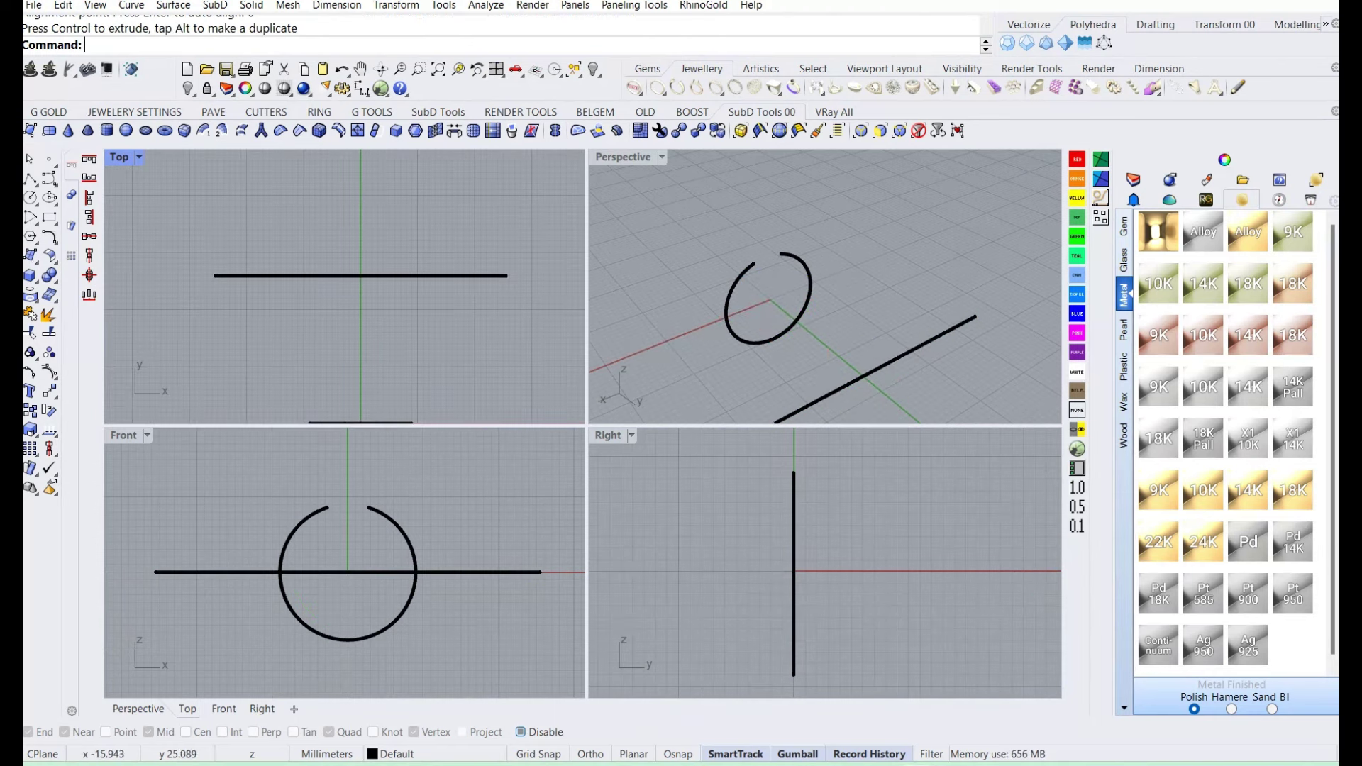
{"action": "left_click", "coordinate": [439, 275]}
{"action": "key", "text": "Escape"}
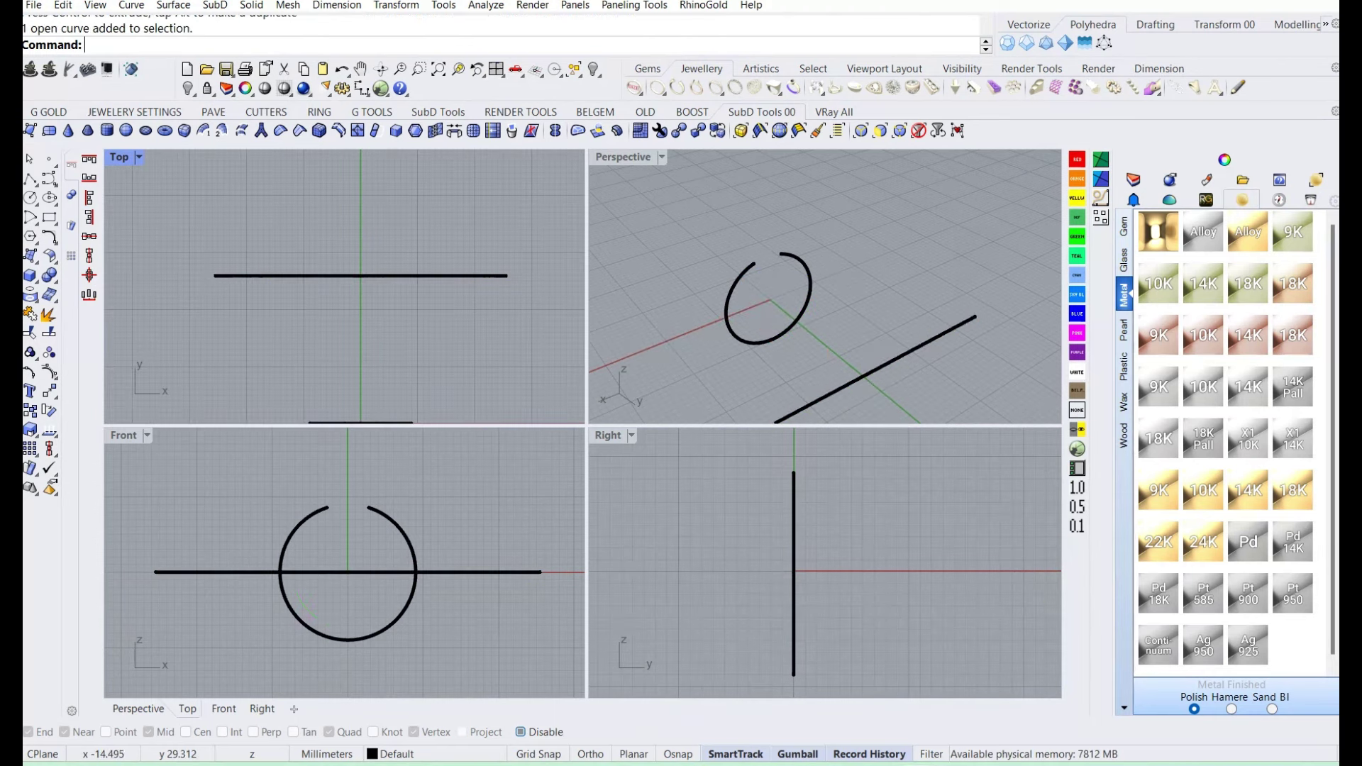
- Draw a vertical line across the long line and mirror it about the Y axis
{"action": "left_click", "coordinate": [30, 179]}
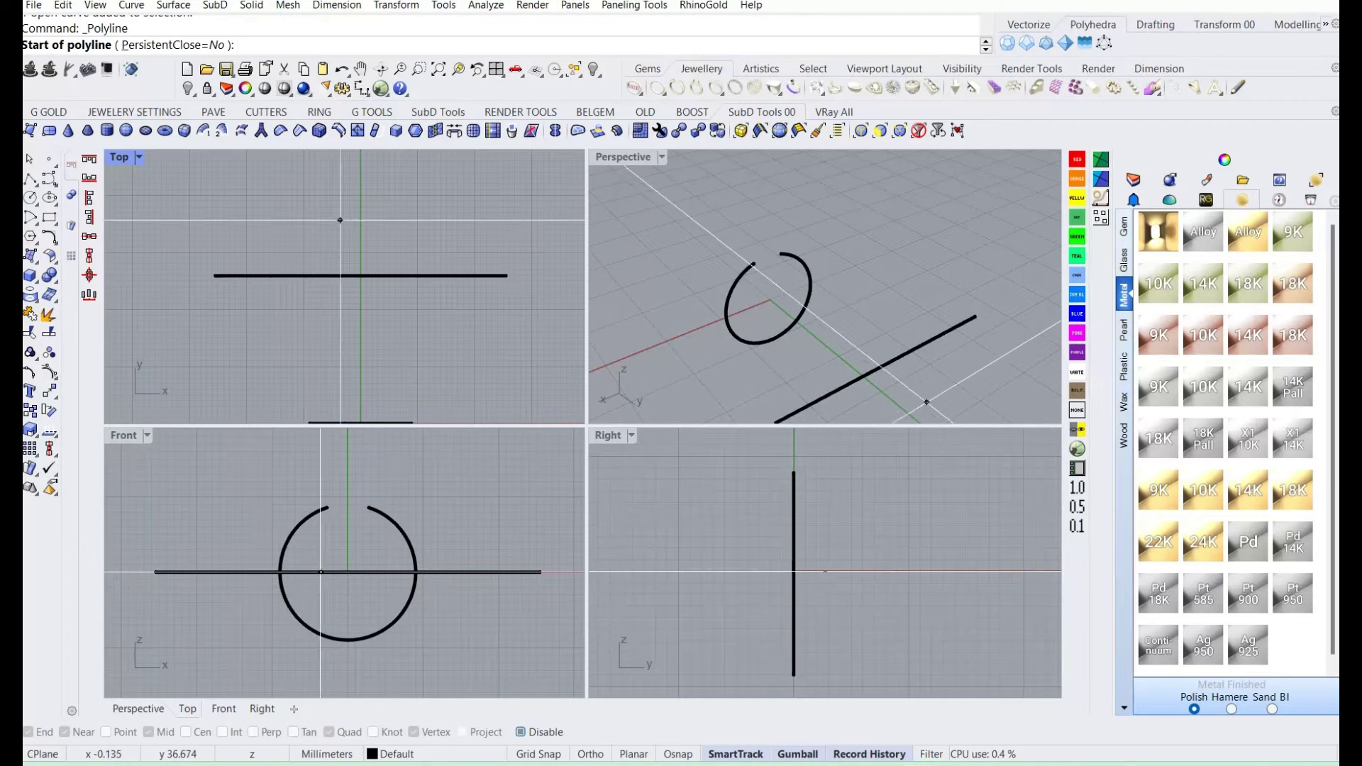
{"action": "left_click", "coordinate": [291, 223]}
{"action": "left_click", "coordinate": [290, 338]}
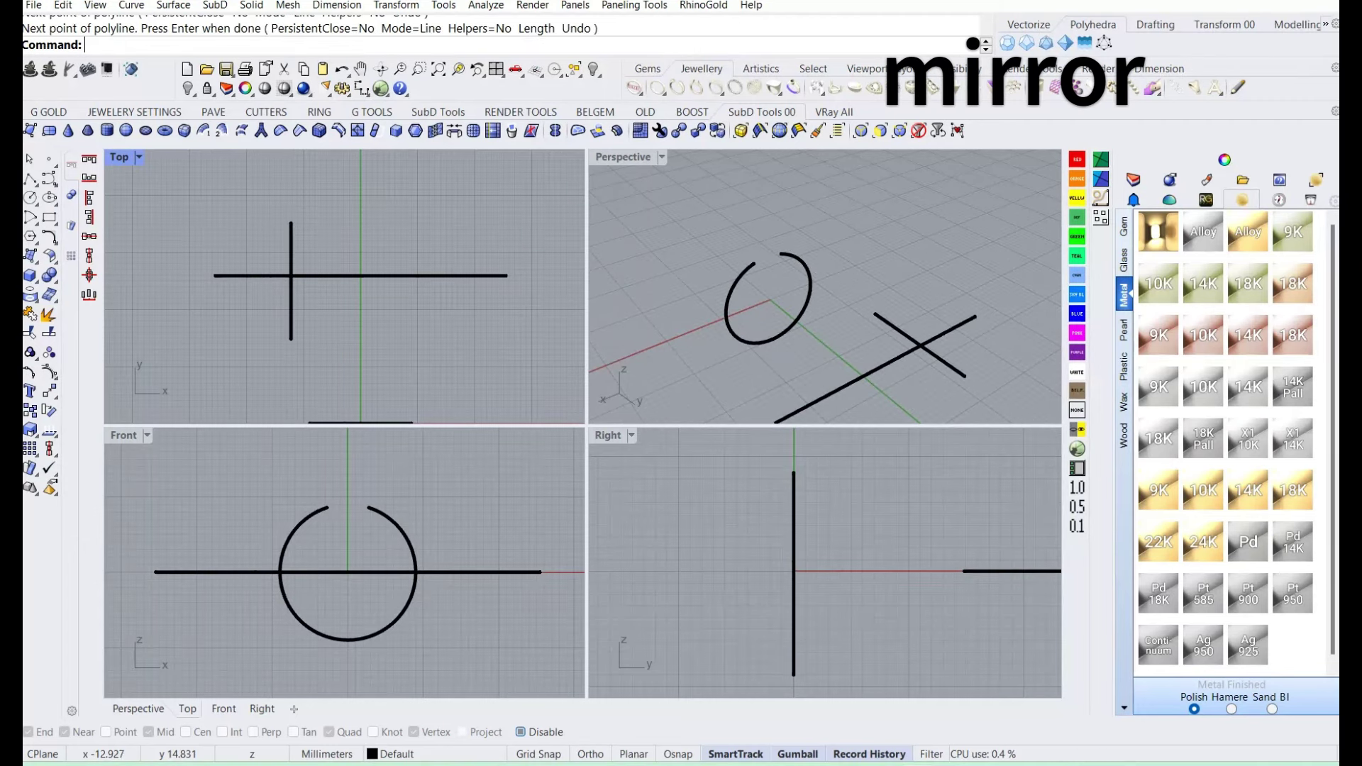
{"action": "key", "text": "Return"}
{"action": "type", "text": "irror"}
{"action": "key", "text": "Return"}
{"action": "left_click", "coordinate": [360, 275]}
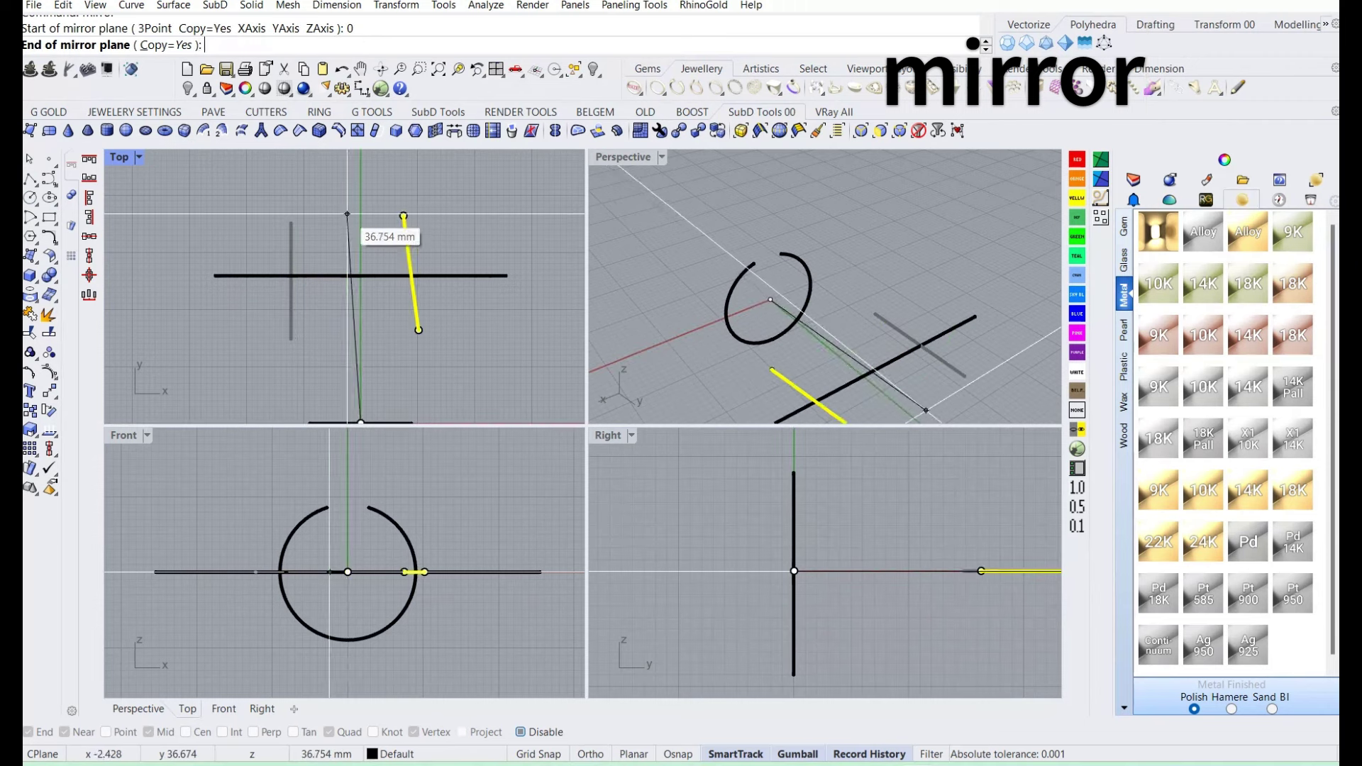
{"action": "left_click", "coordinate": [361, 212]}
- Copy the horizontal line and split it into three at the vertical lines
{"action": "left_click", "coordinate": [326, 276]}
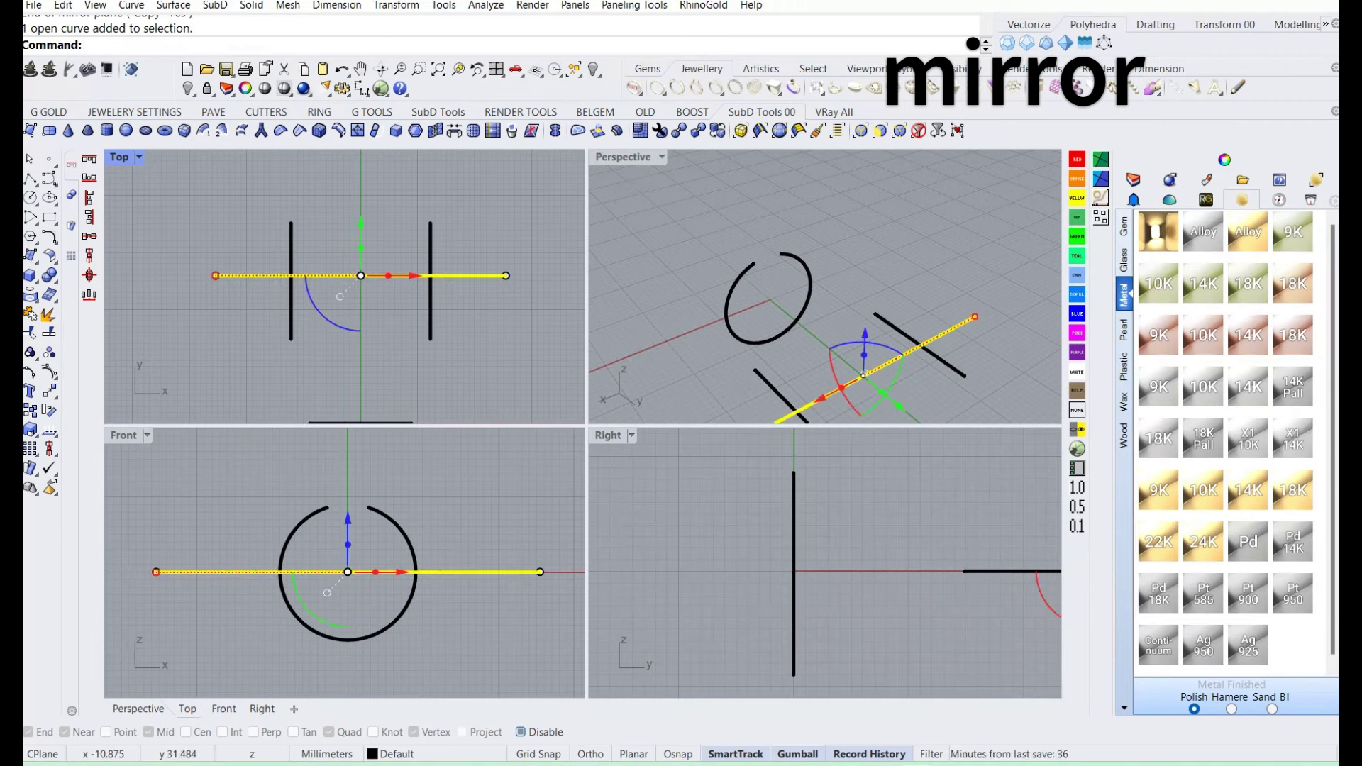
{"action": "key", "text": "ctrl+c"}
{"action": "type", "text": "split"}
{"action": "key", "text": "Return"}
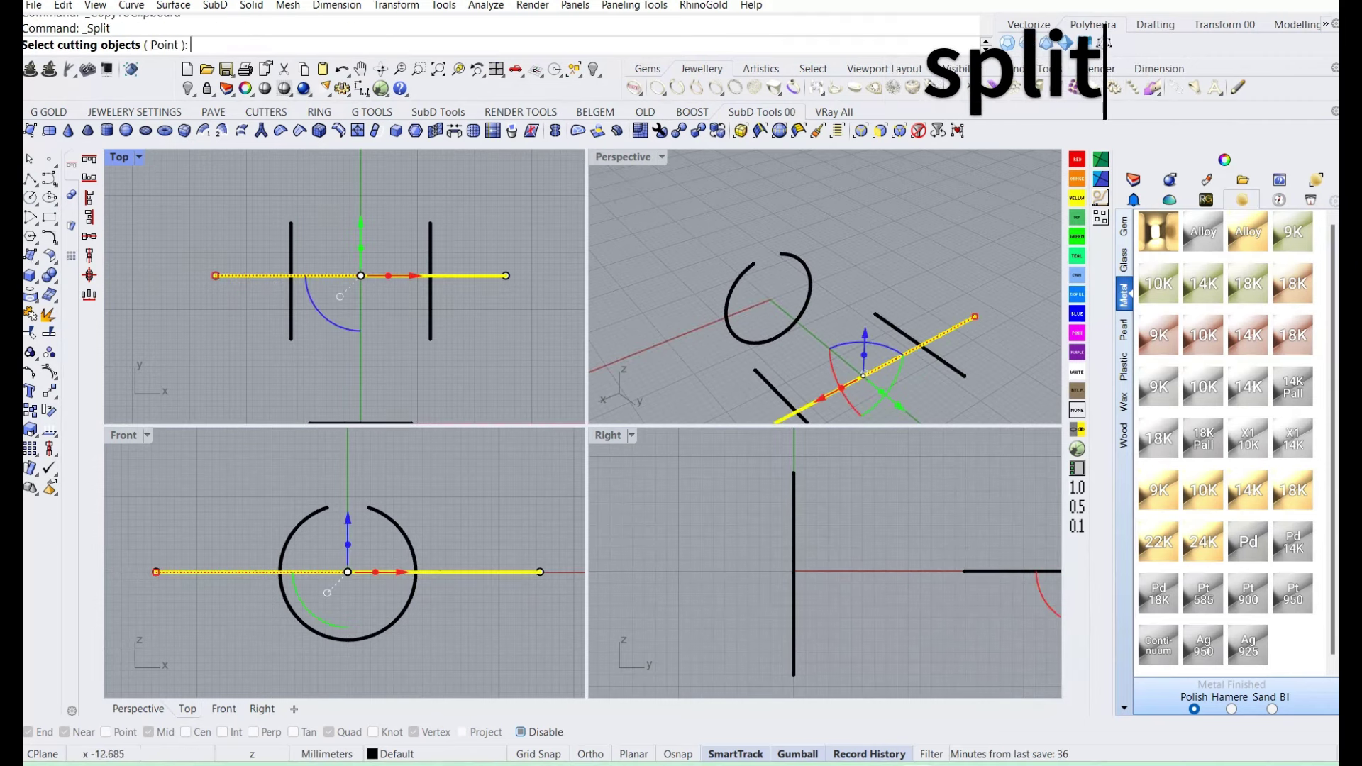
{"action": "key", "text": "Return"}
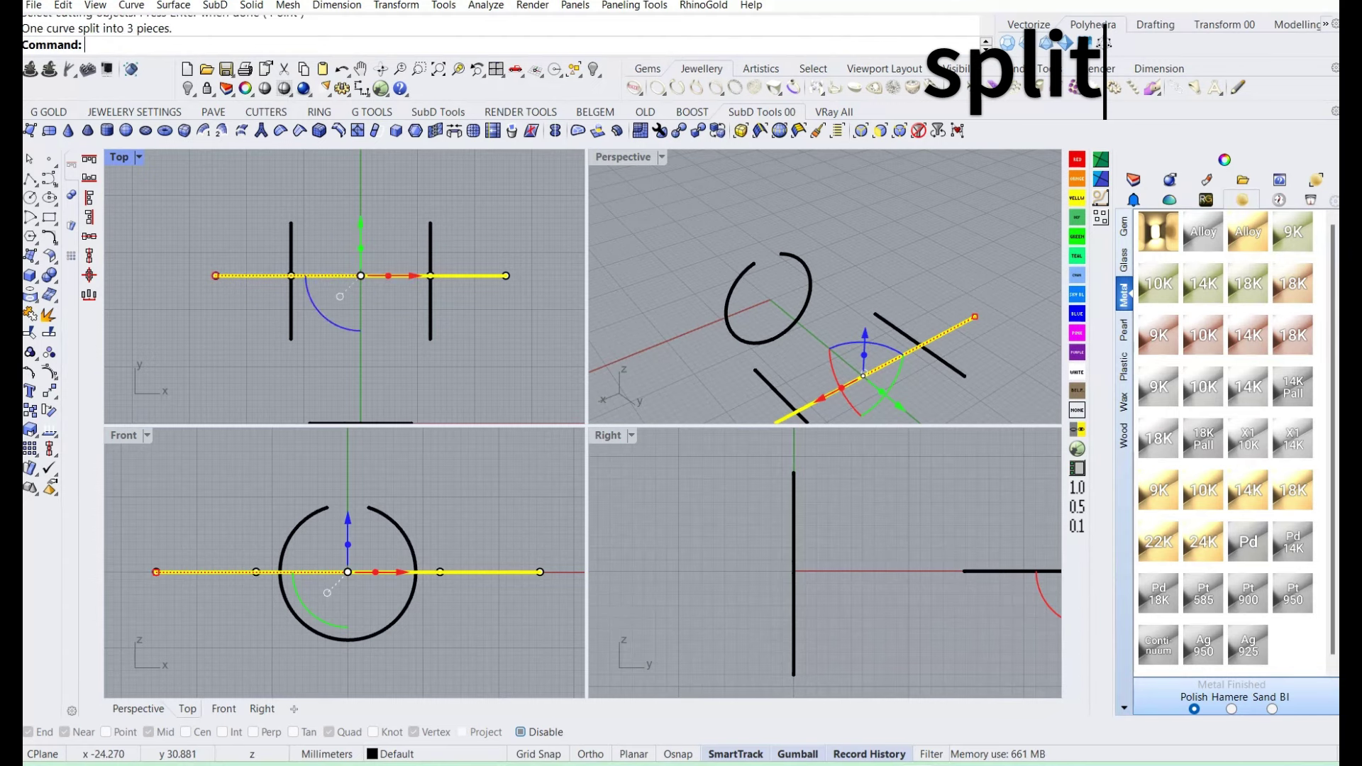
{"action": "left_click", "coordinate": [241, 275]}
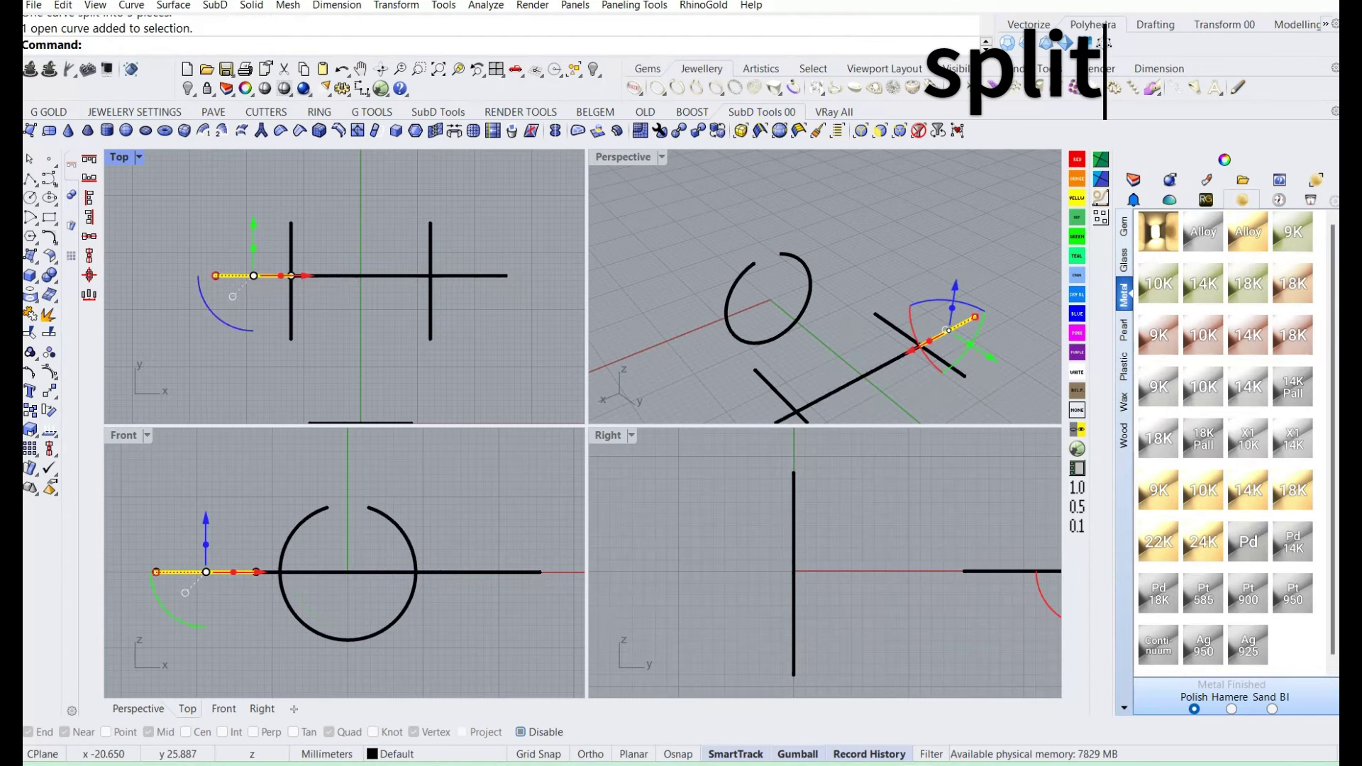
- Offset the left line piece 1.5 mm to both sides with no end caps
{"action": "type", "text": "Offset"}
{"action": "key", "text": "Return"}
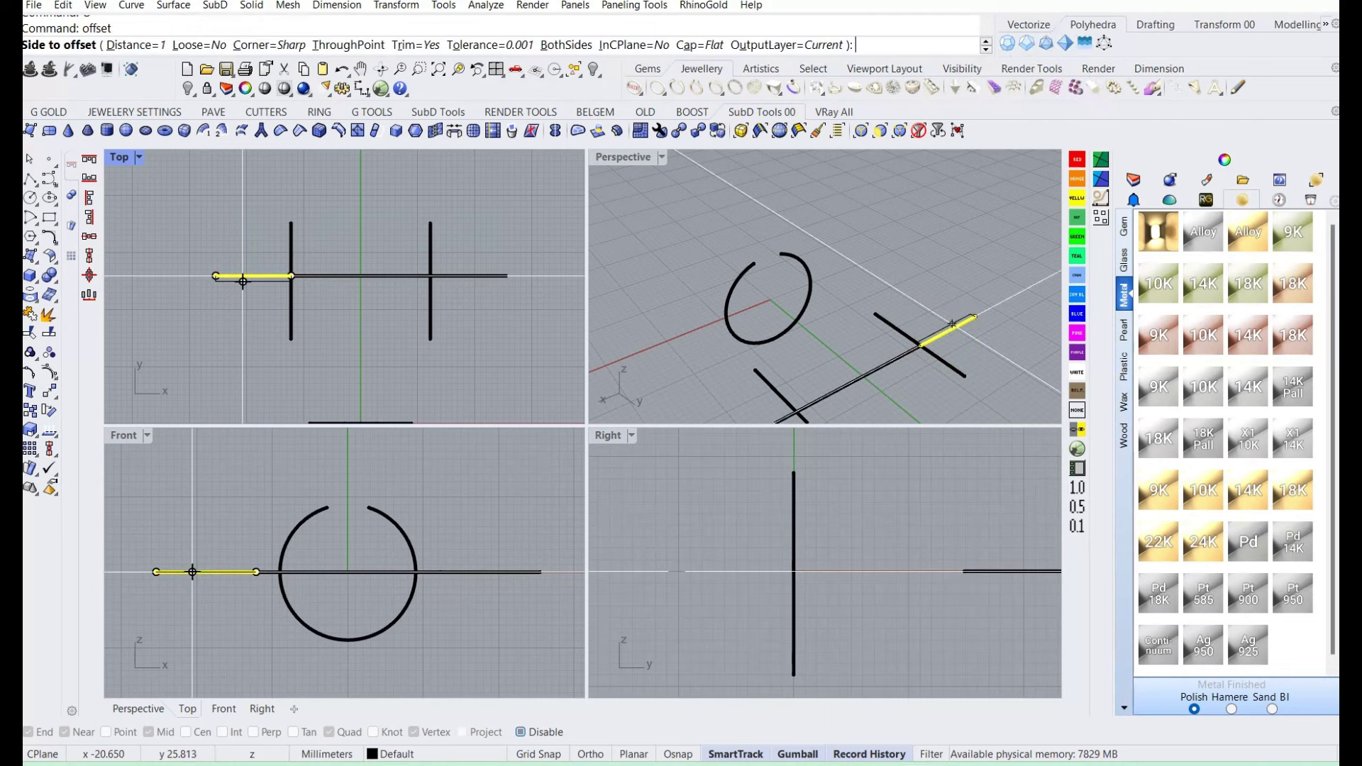
{"action": "left_click", "coordinate": [565, 44]}
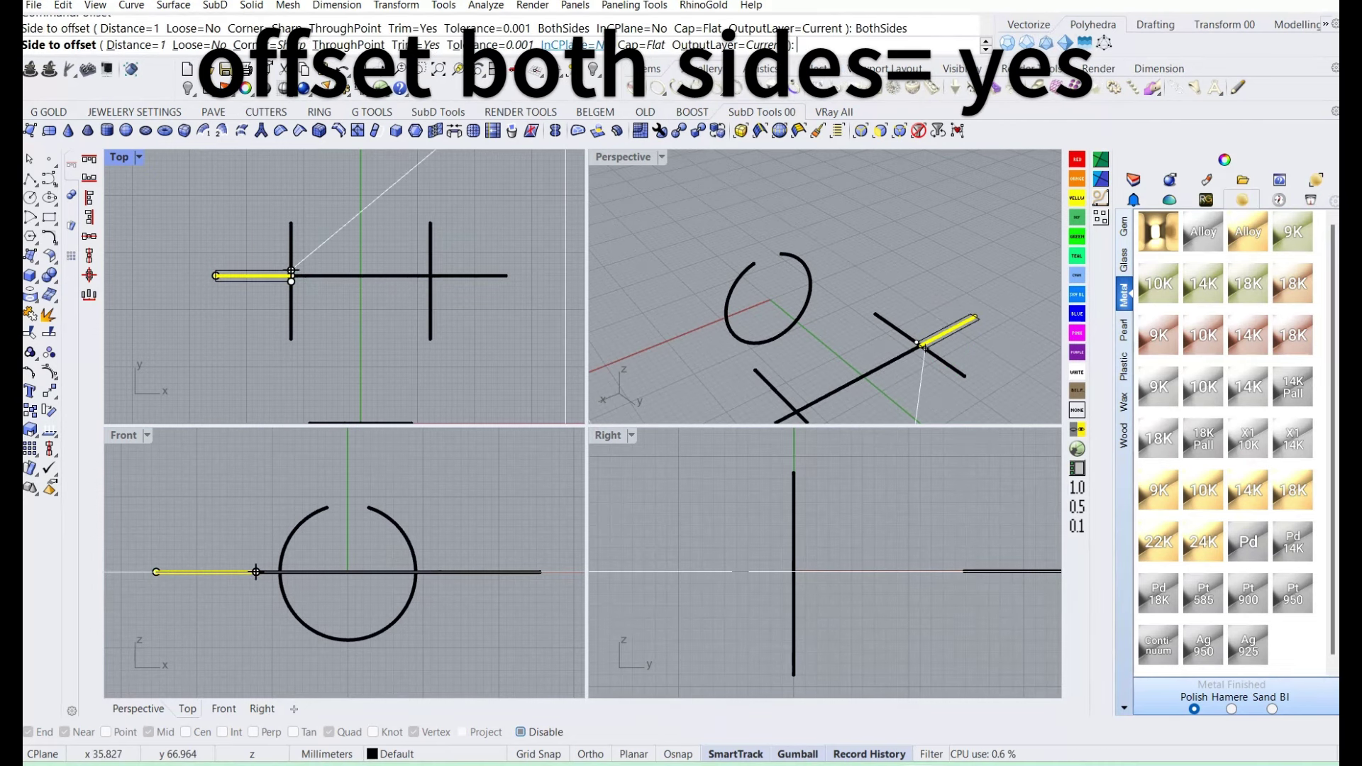
{"action": "left_click", "coordinate": [634, 44]}
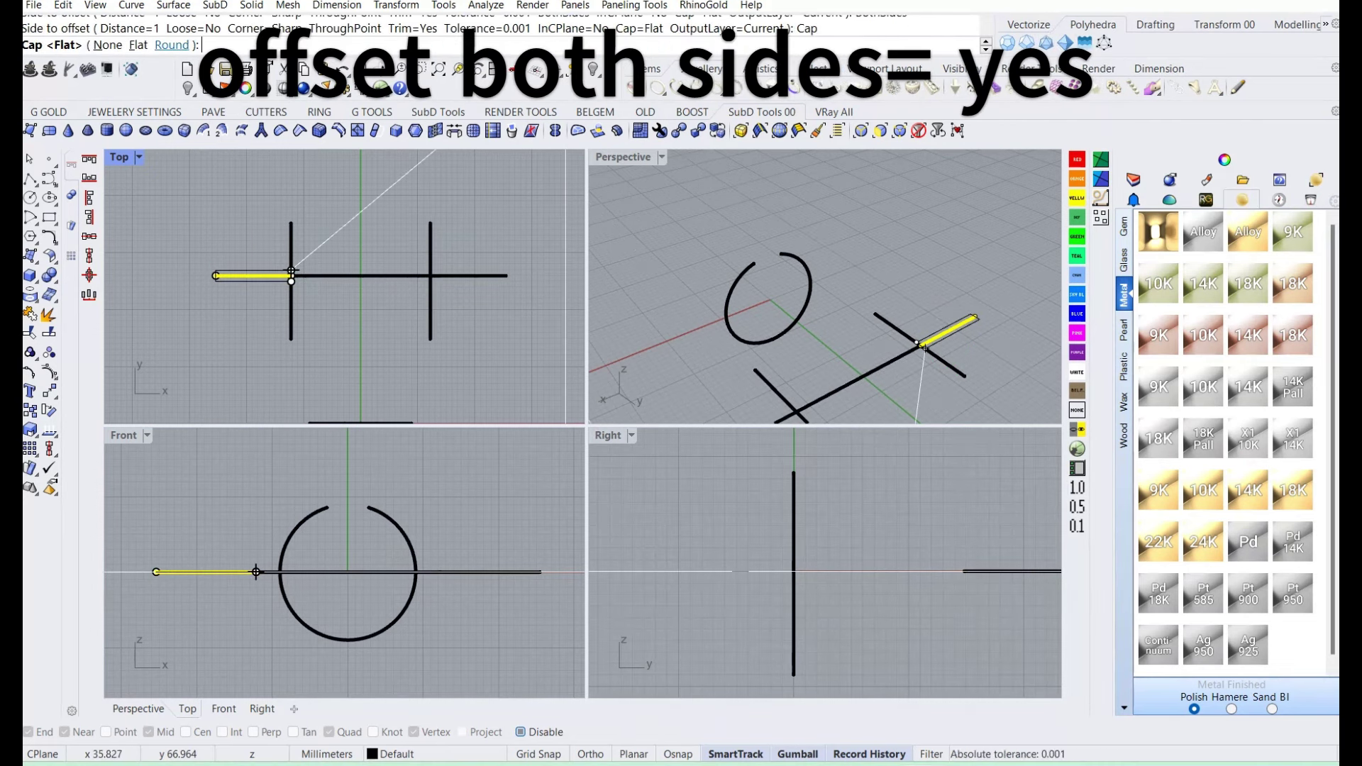
{"action": "left_click", "coordinate": [108, 45]}
{"action": "scroll", "coordinate": [234, 240], "scroll_direction": "up", "scroll_amount": 8}
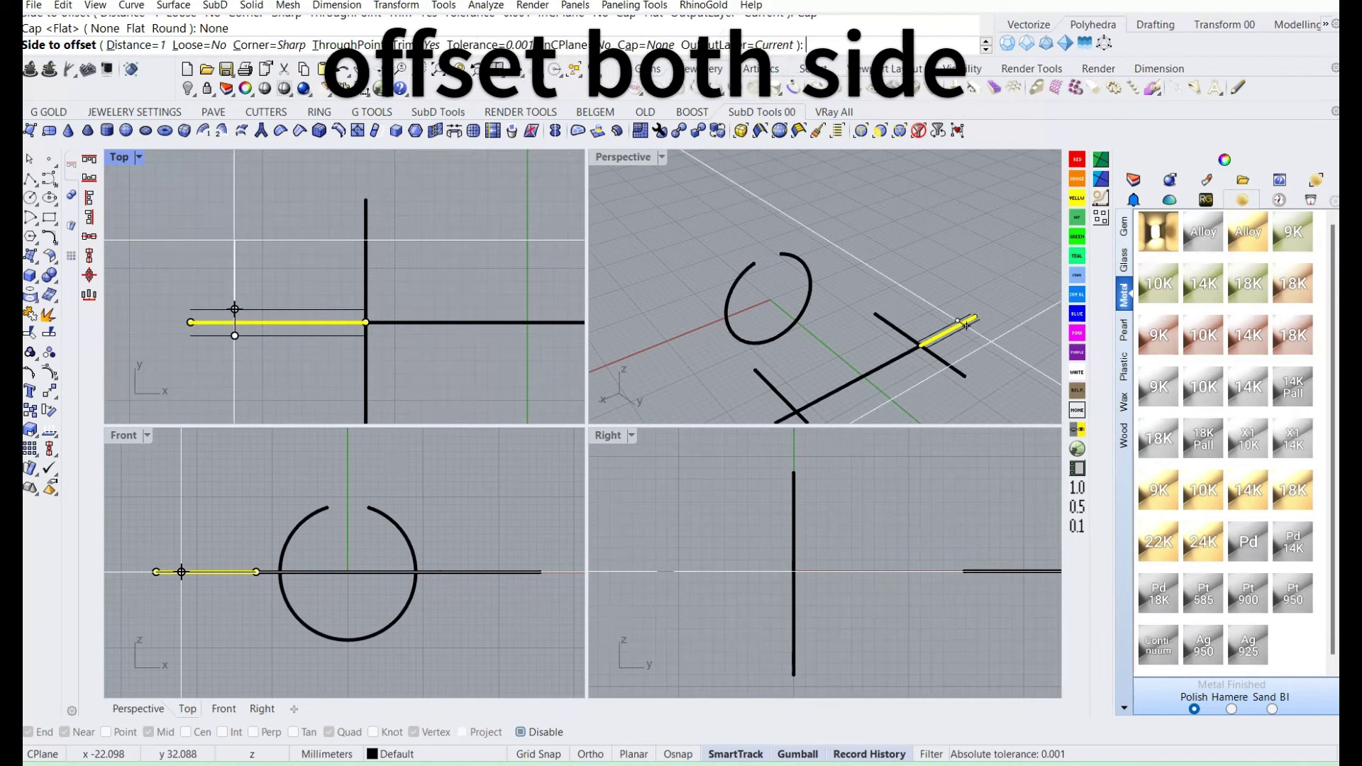
{"action": "scroll", "coordinate": [234, 240], "scroll_direction": "up", "scroll_amount": 4}
{"action": "scroll", "coordinate": [234, 240], "scroll_direction": "down", "scroll_amount": 2}
{"action": "type", "text": "1."}
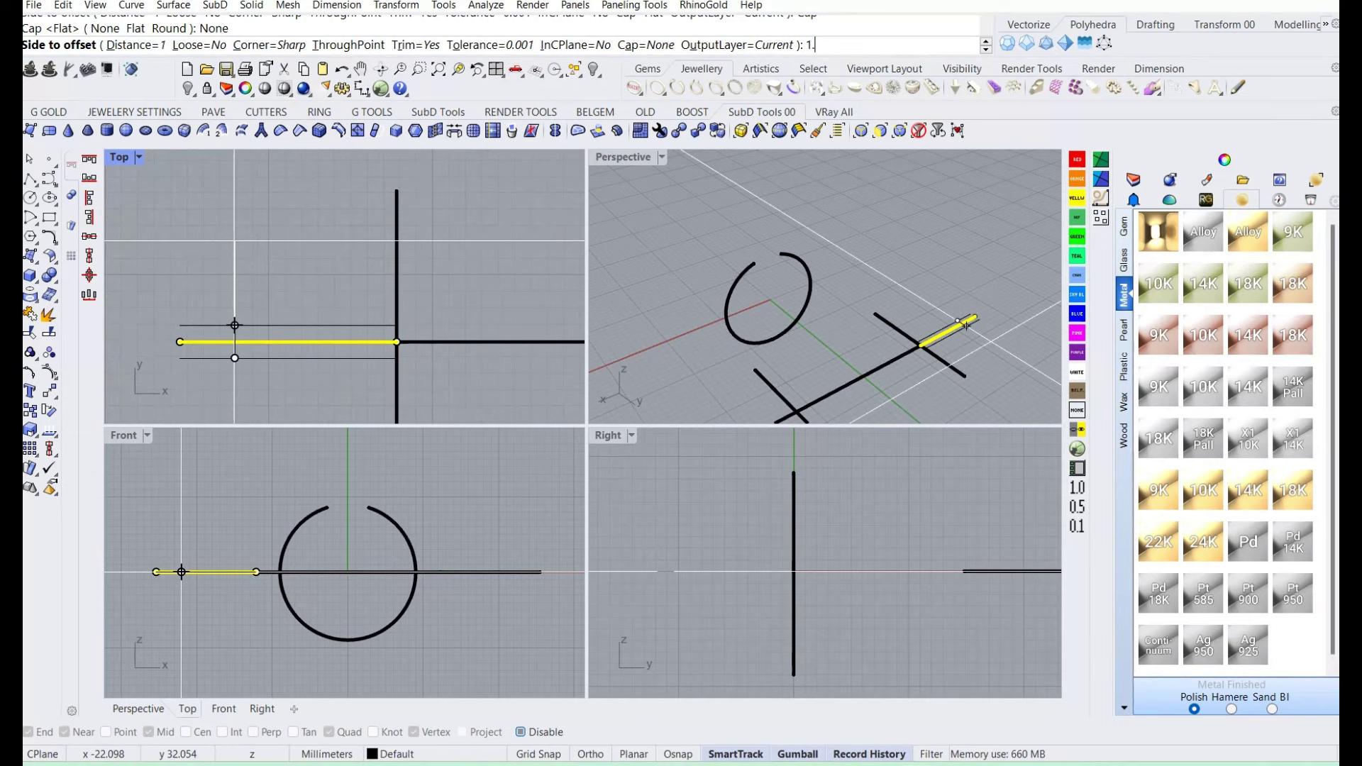
{"action": "type", "text": "5"}
{"action": "key", "text": "Return"}
{"action": "left_click", "coordinate": [234, 317]}
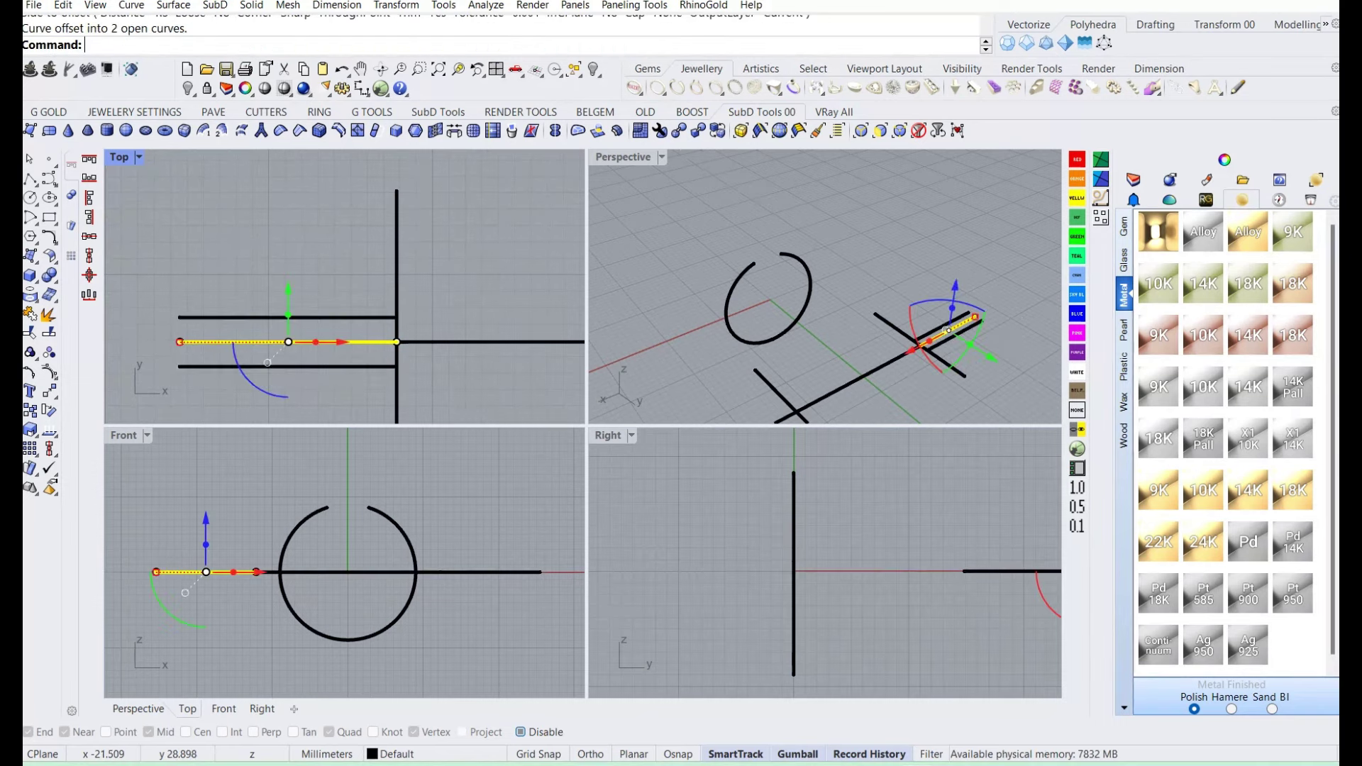
{"action": "key", "text": "Escape"}
{"action": "right_click_drag", "start_coordinate": [284, 333], "coordinate": [305, 330]}
{"action": "left_click", "coordinate": [284, 313]}
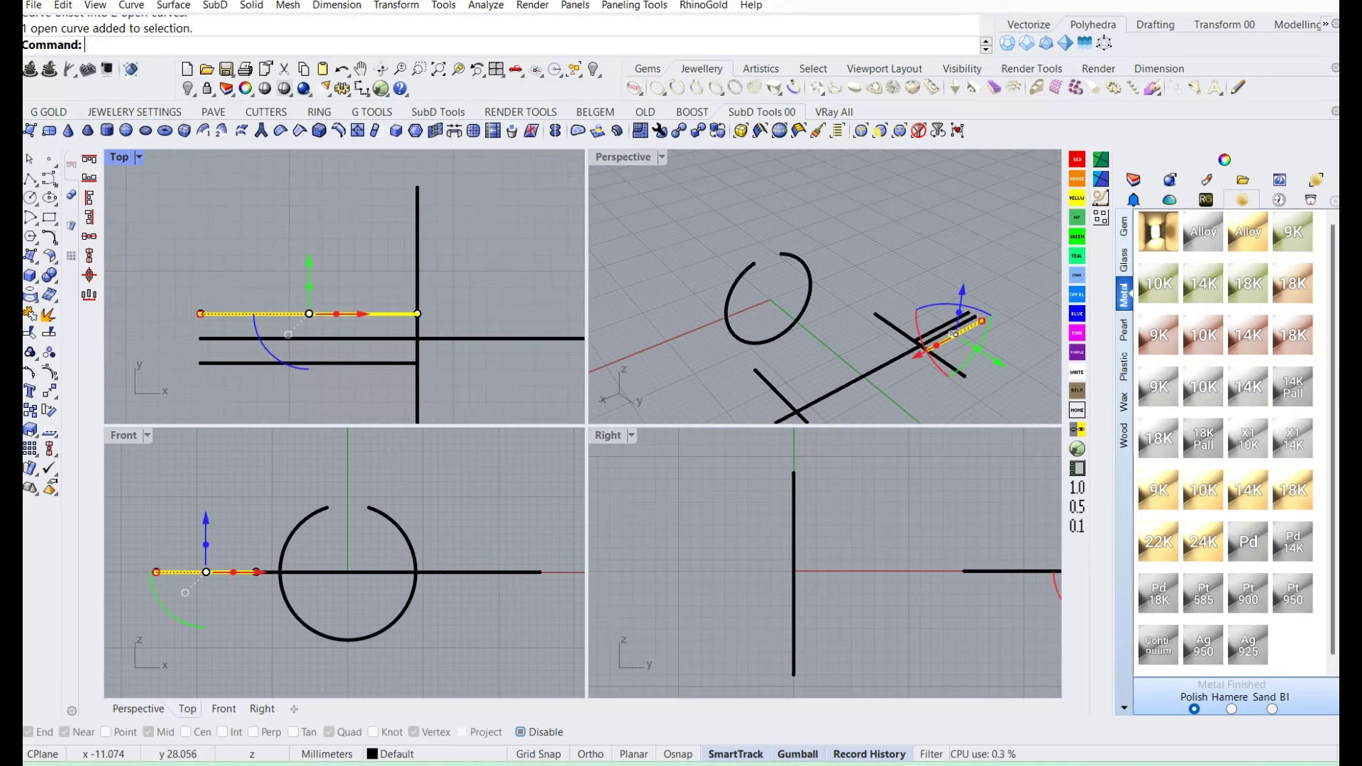
- Try moving the upper offset line's control points down, then undo it
{"action": "key", "text": "F10"}
{"action": "left_click", "coordinate": [417, 313]}
{"action": "left_click", "coordinate": [201, 314], "text": "shift"}
{"action": "left_click_drag", "start_coordinate": [417, 314], "coordinate": [420, 335]}
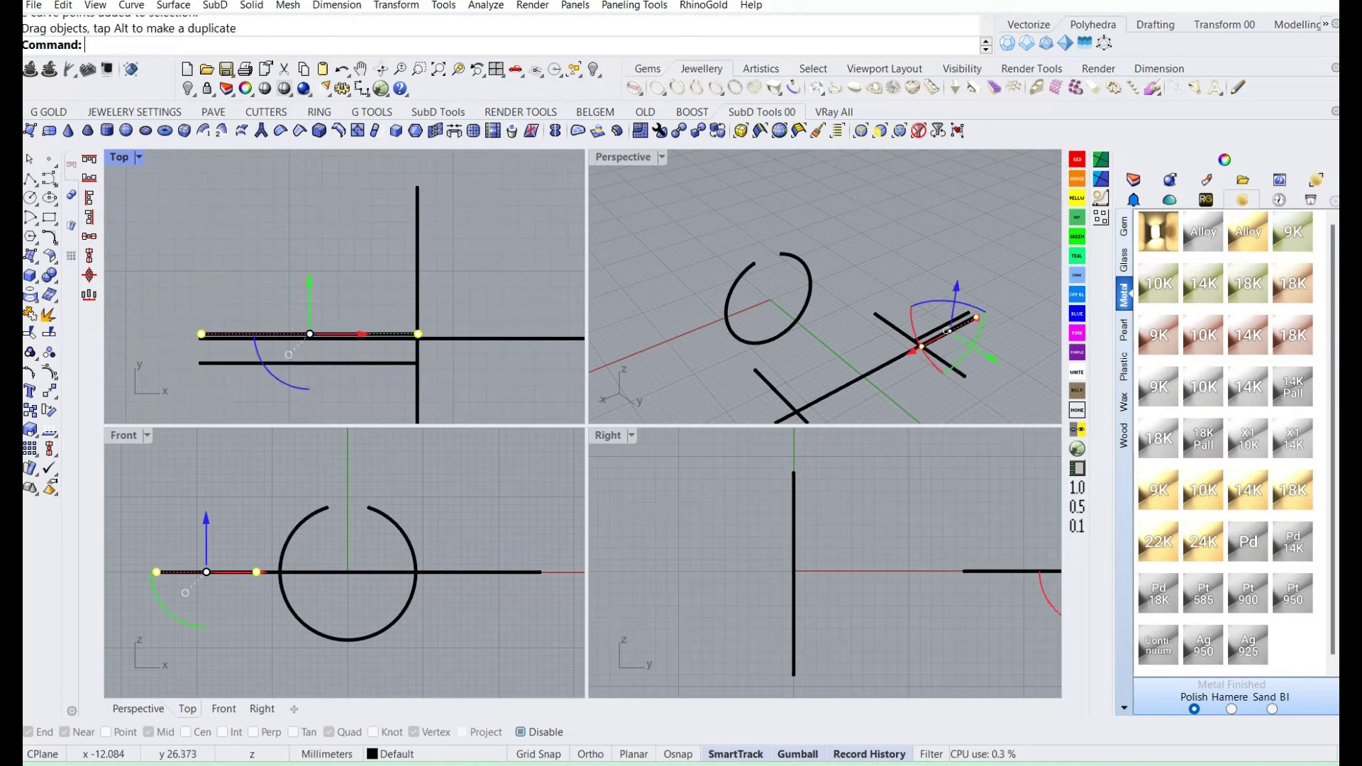
{"action": "key", "text": "ctrl+z"}
- Delete both vertical cutting lines
{"action": "left_click", "coordinate": [418, 314]}
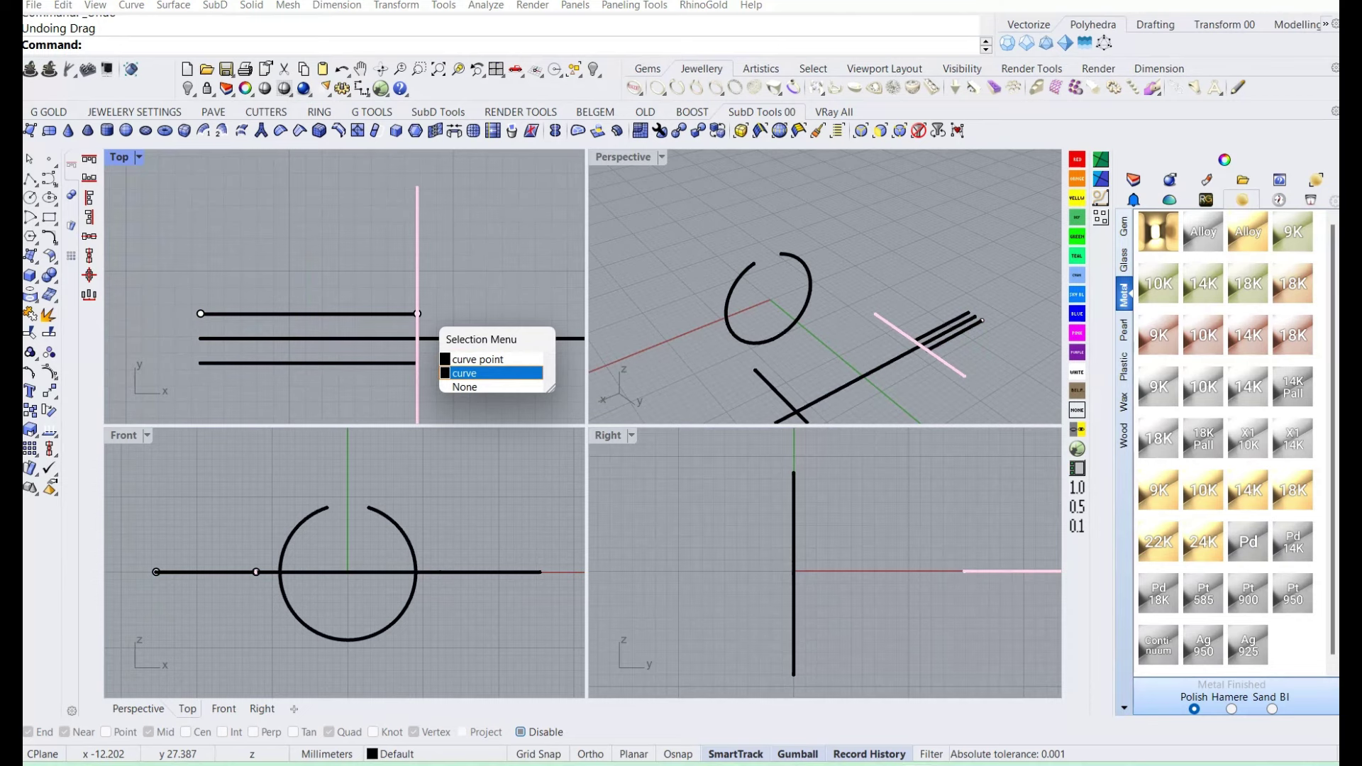
{"action": "left_click", "coordinate": [490, 373]}
{"action": "key", "text": "Delete"}
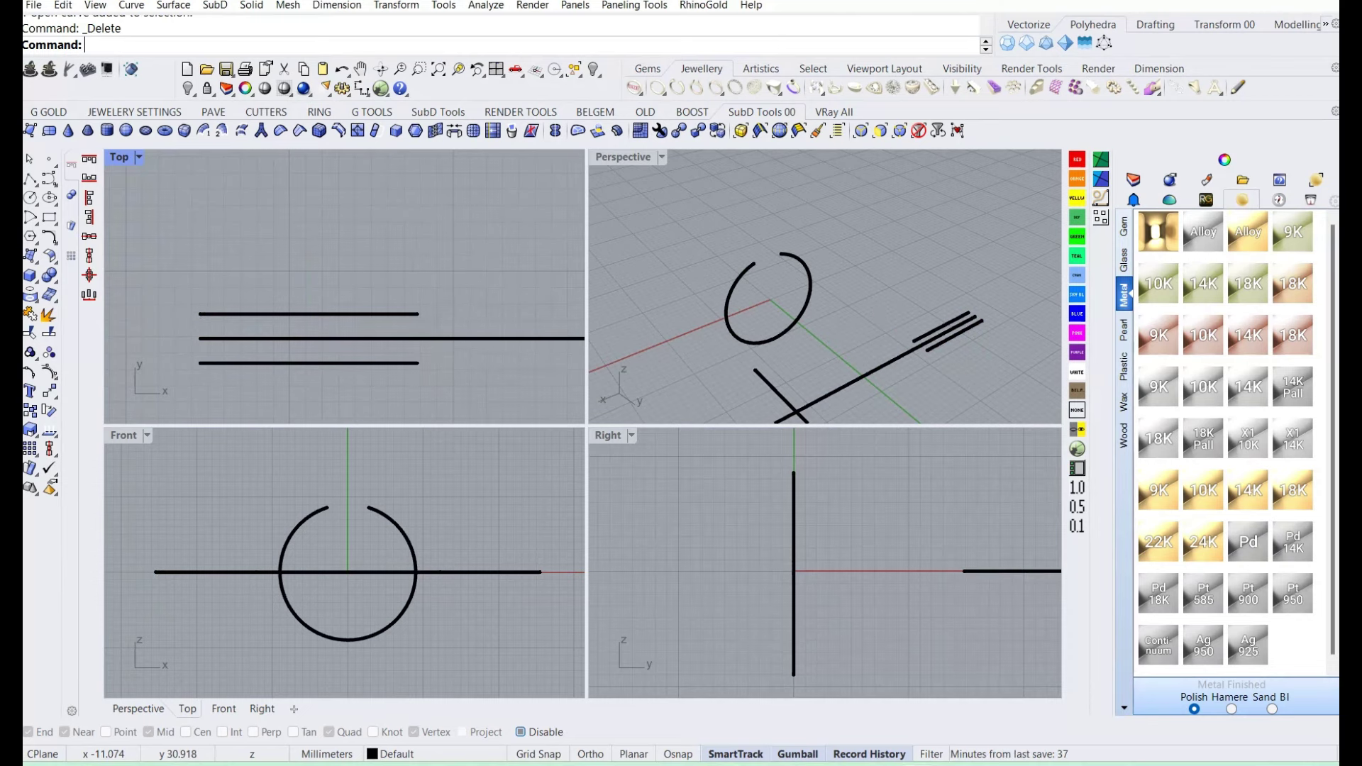
{"action": "scroll", "coordinate": [440, 261], "scroll_direction": "down", "scroll_amount": 3}
{"action": "right_click_drag", "start_coordinate": [441, 261], "coordinate": [371, 278]}
{"action": "left_click", "coordinate": [528, 255]}
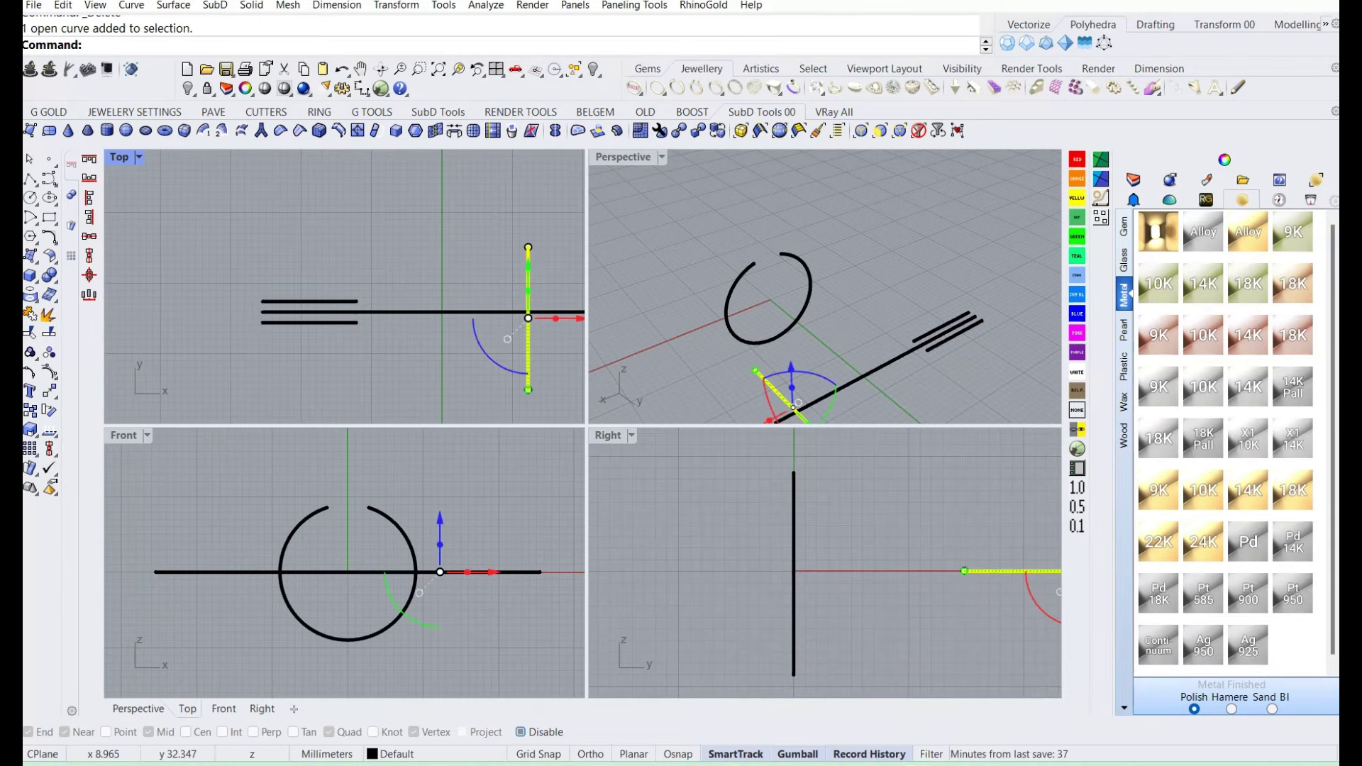
{"action": "key", "text": "Delete"}
{"action": "scroll", "coordinate": [338, 294], "scroll_direction": "up", "scroll_amount": 3}
{"action": "scroll", "coordinate": [338, 293], "scroll_direction": "up", "scroll_amount": 2}
- Pull the right ends of the upper and lower short lines onto the long line
{"action": "left_click", "coordinate": [333, 316]}
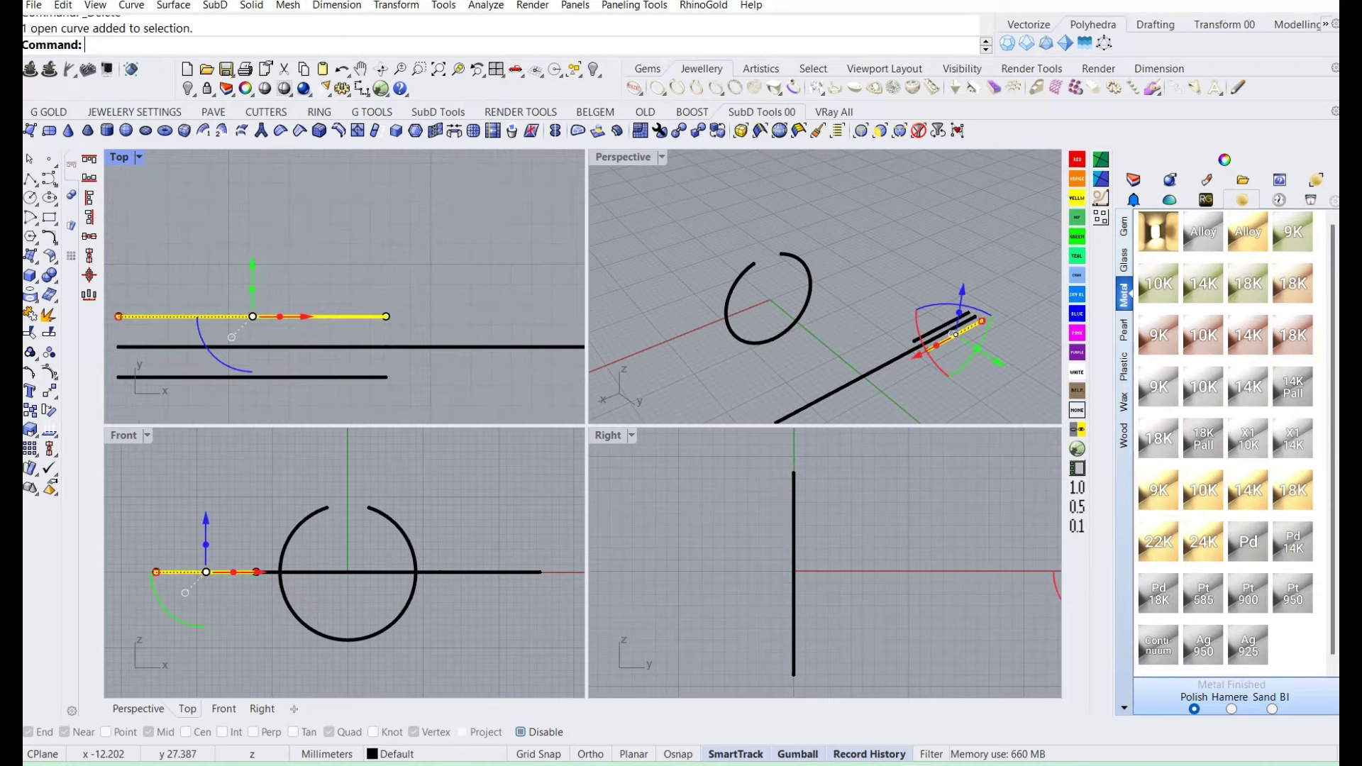
{"action": "left_click_drag", "start_coordinate": [386, 317], "coordinate": [386, 346]}
{"action": "left_click", "coordinate": [340, 377]}
{"action": "key", "text": "ctrl+z"}
{"action": "left_click", "coordinate": [386, 376]}
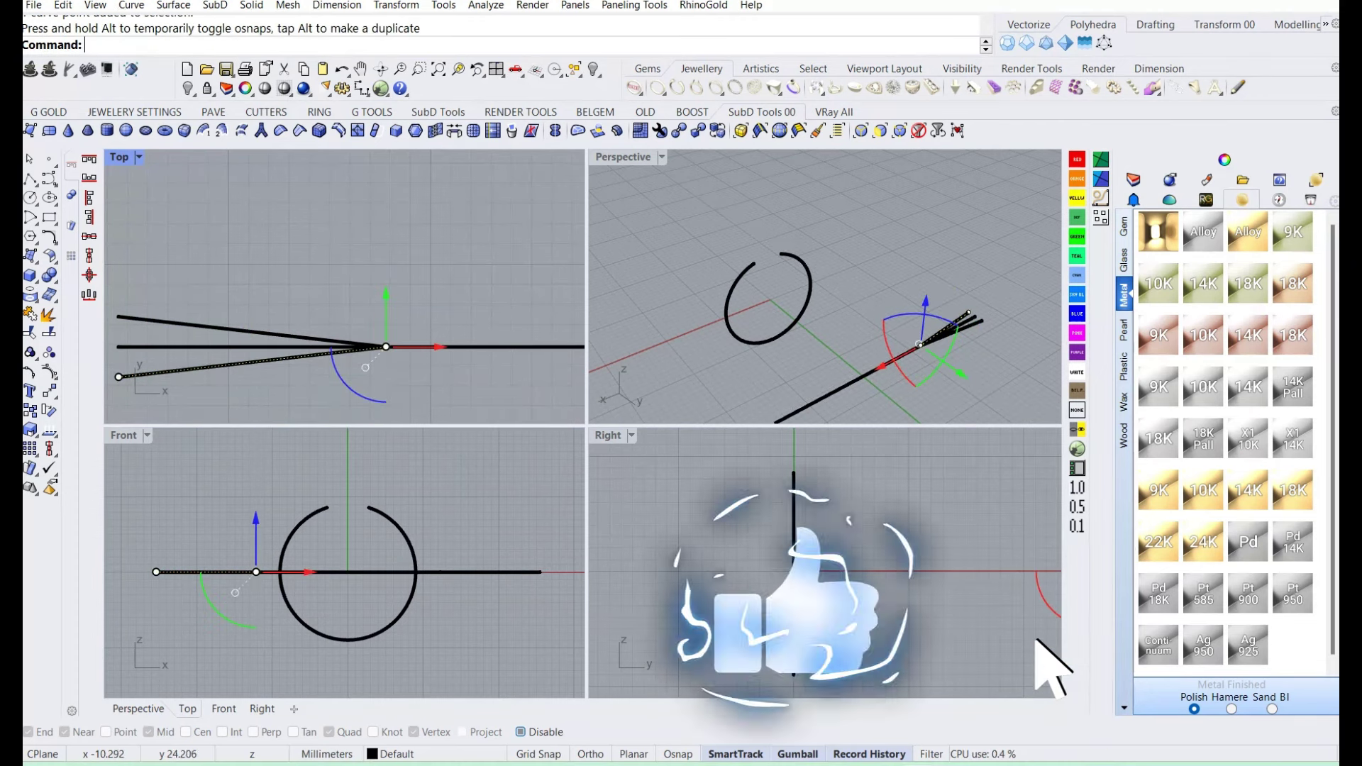
{"action": "scroll", "coordinate": [408, 331], "scroll_direction": "down", "scroll_amount": 3}
{"action": "scroll", "coordinate": [151, 260], "scroll_direction": "down", "scroll_amount": 3}
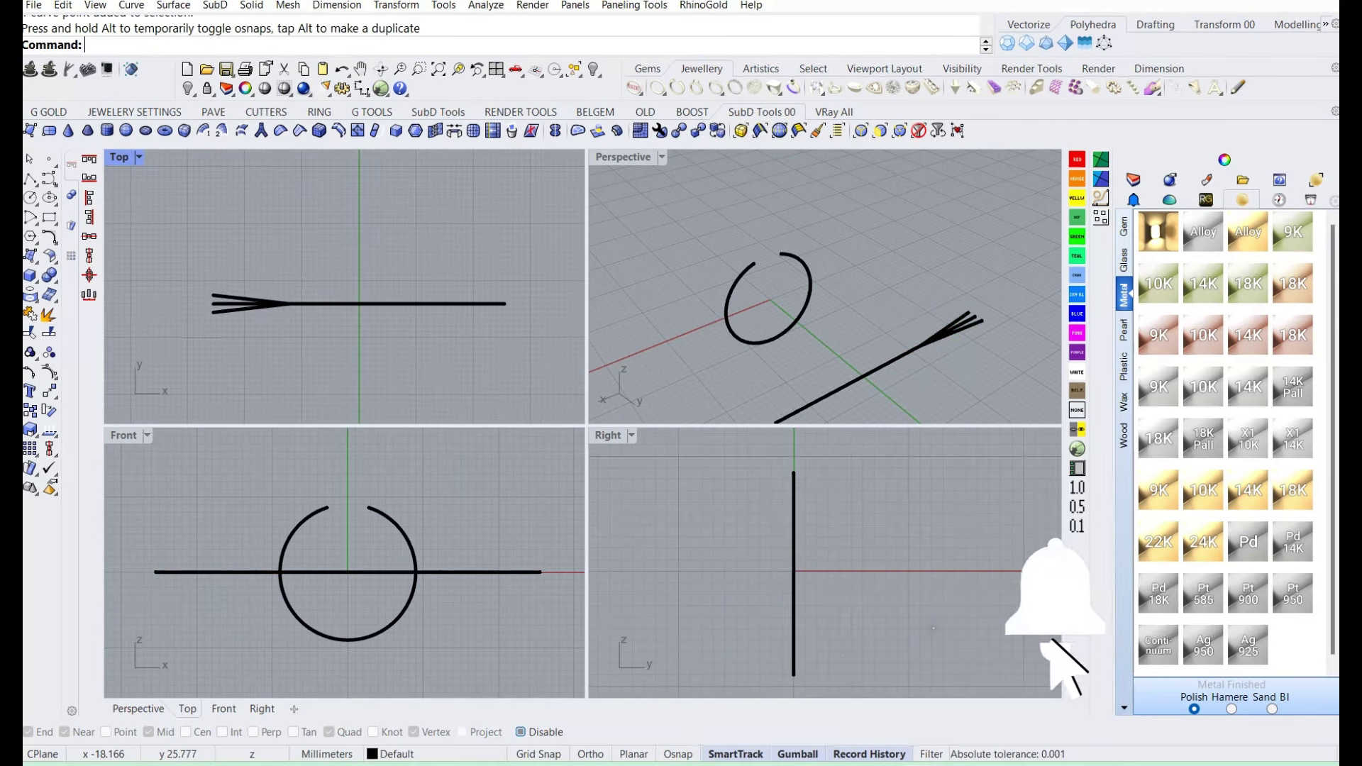
{"action": "left_click", "coordinate": [234, 303]}
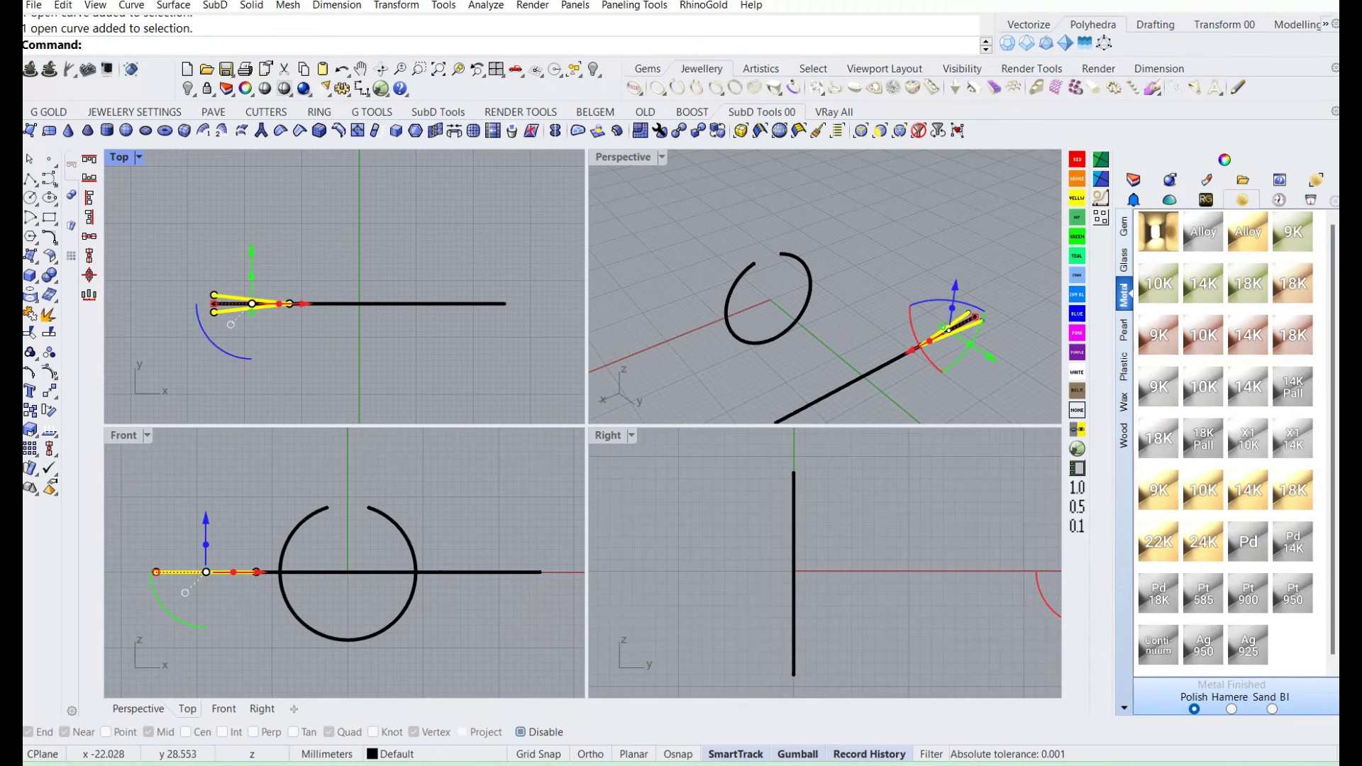
{"action": "scroll", "coordinate": [256, 292], "scroll_direction": "up", "scroll_amount": 3}
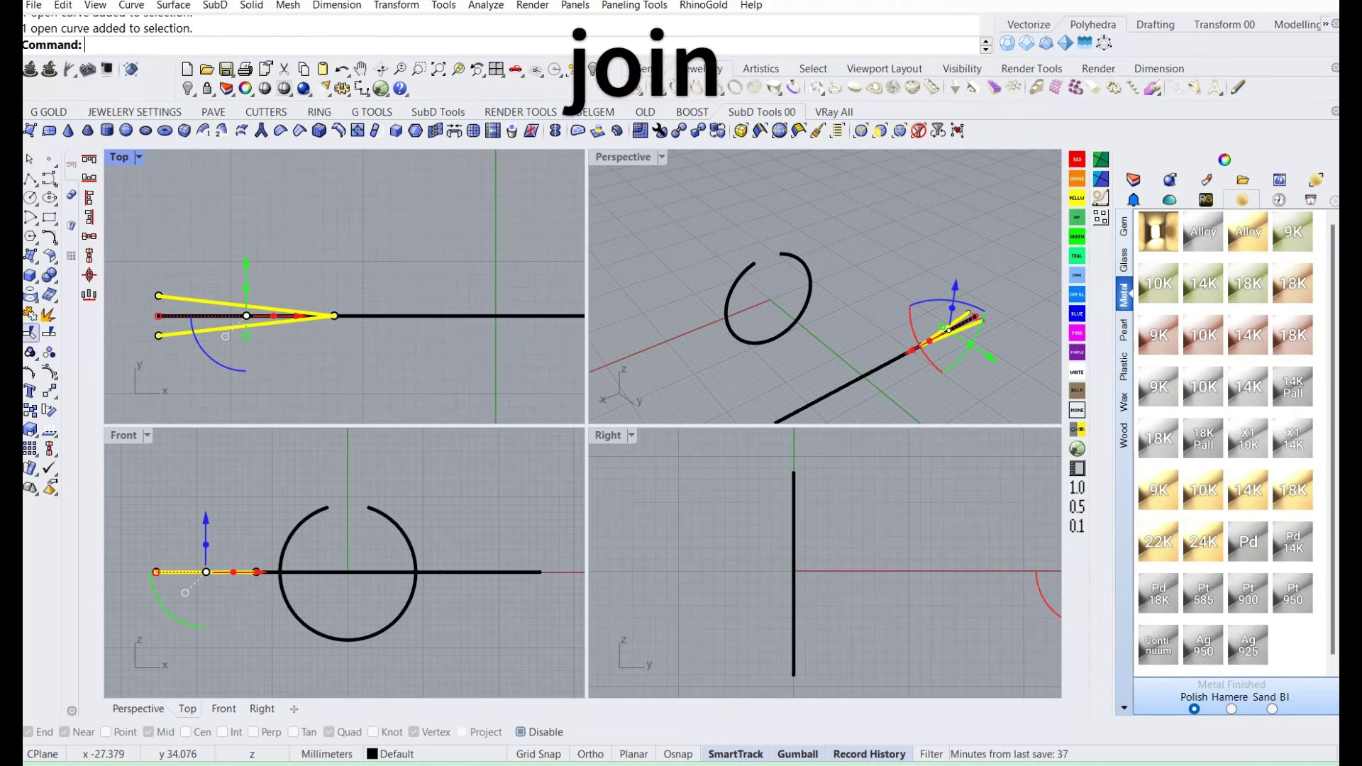
- Join the upper and lower slanted lines into one fork curve and reselect it
{"action": "type", "text": "join"}
{"action": "key", "text": "Return"}
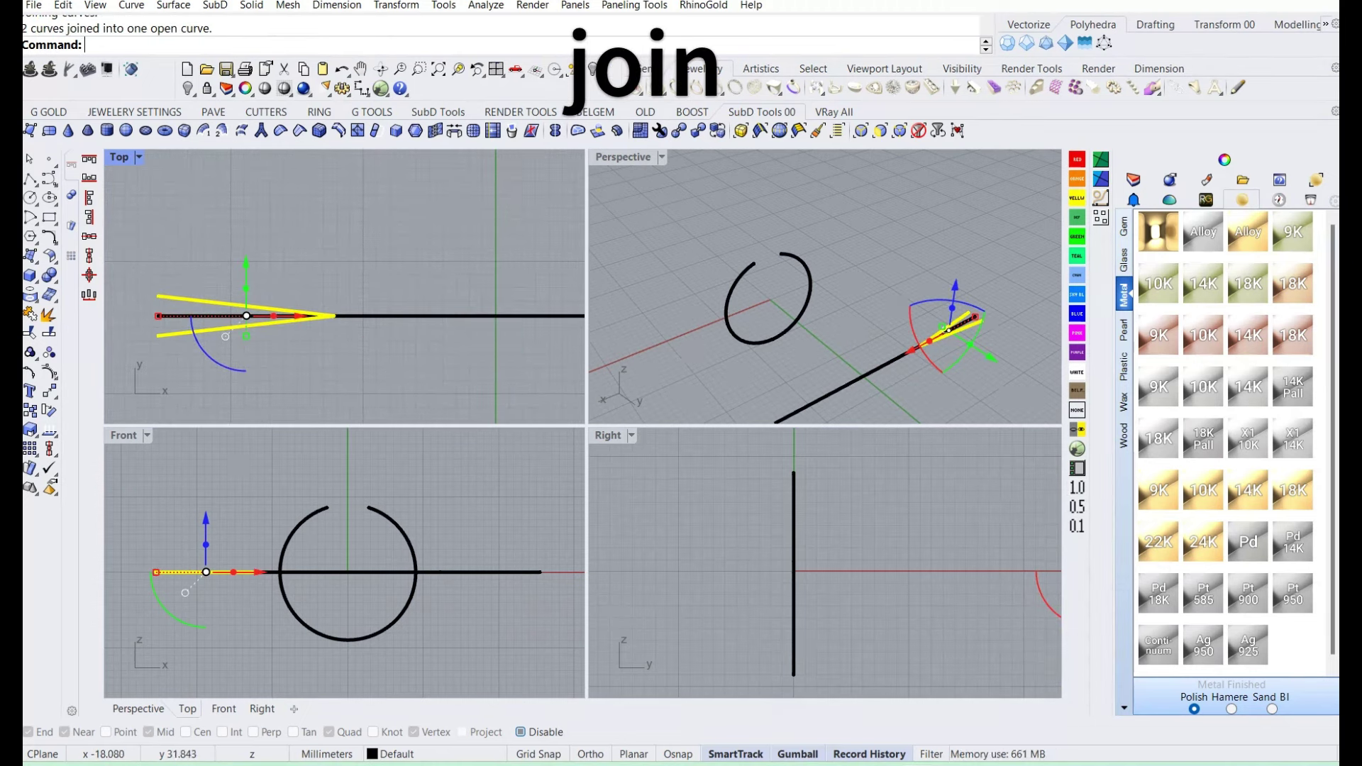
{"action": "key", "text": "Escape"}
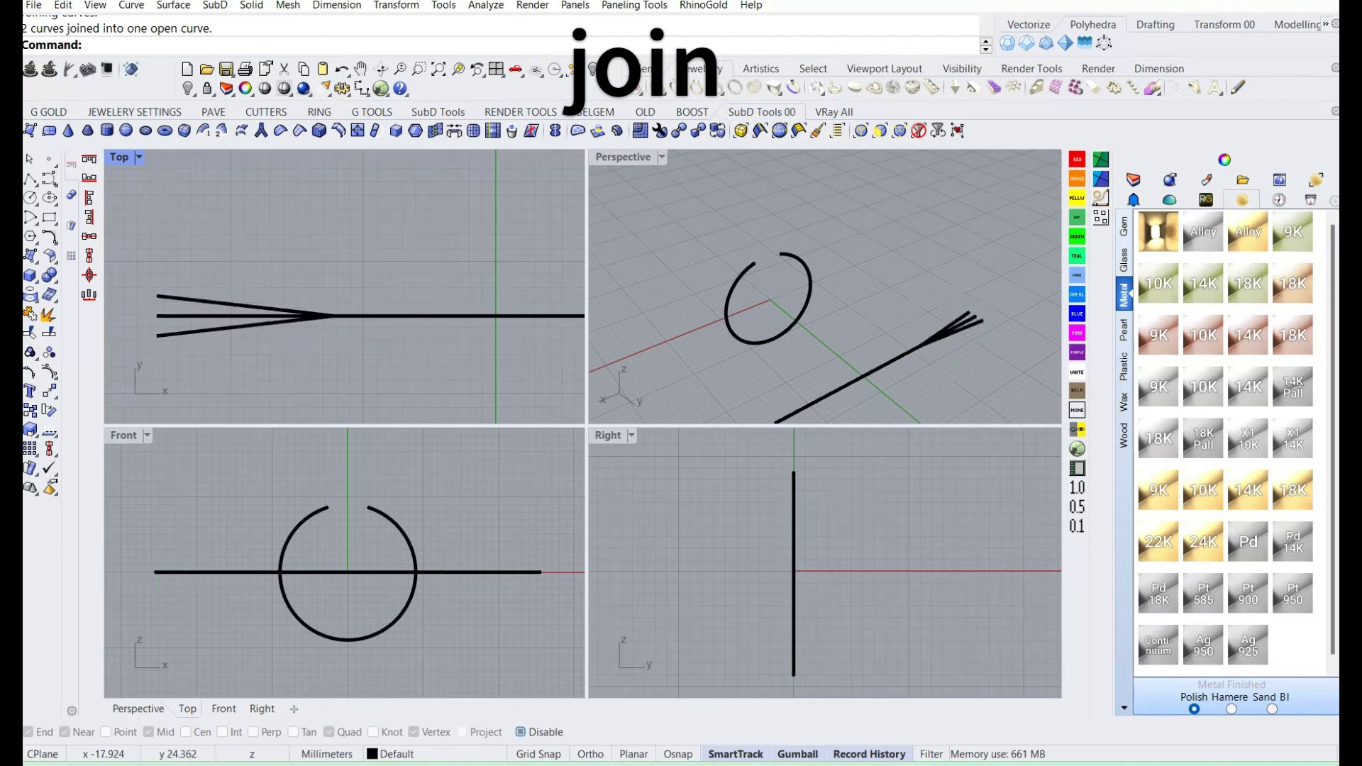
{"action": "left_click", "coordinate": [284, 316]}
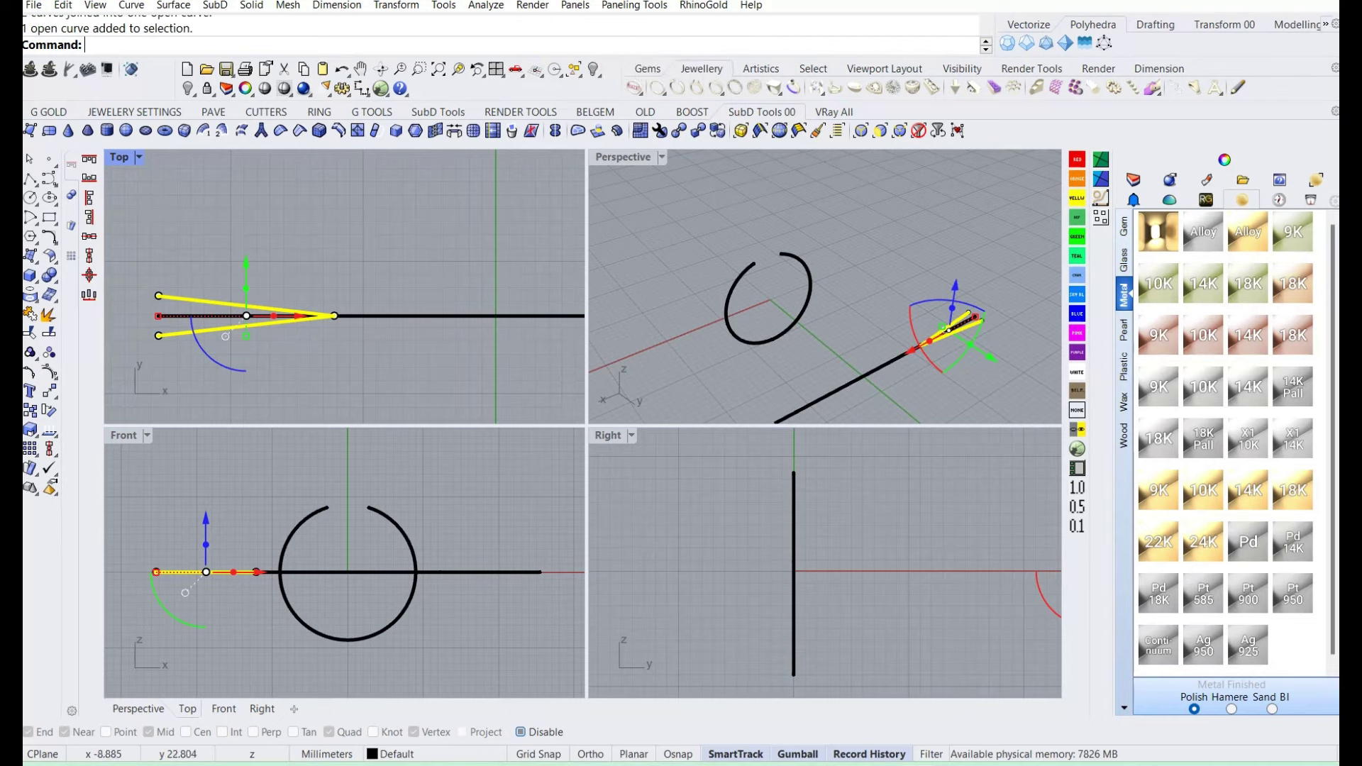
{"action": "scroll", "coordinate": [278, 335], "scroll_direction": "down", "scroll_amount": 2}
{"action": "scroll", "coordinate": [278, 336], "scroll_direction": "down", "scroll_amount": 2}
{"action": "scroll", "coordinate": [278, 335], "scroll_direction": "down", "scroll_amount": 1}
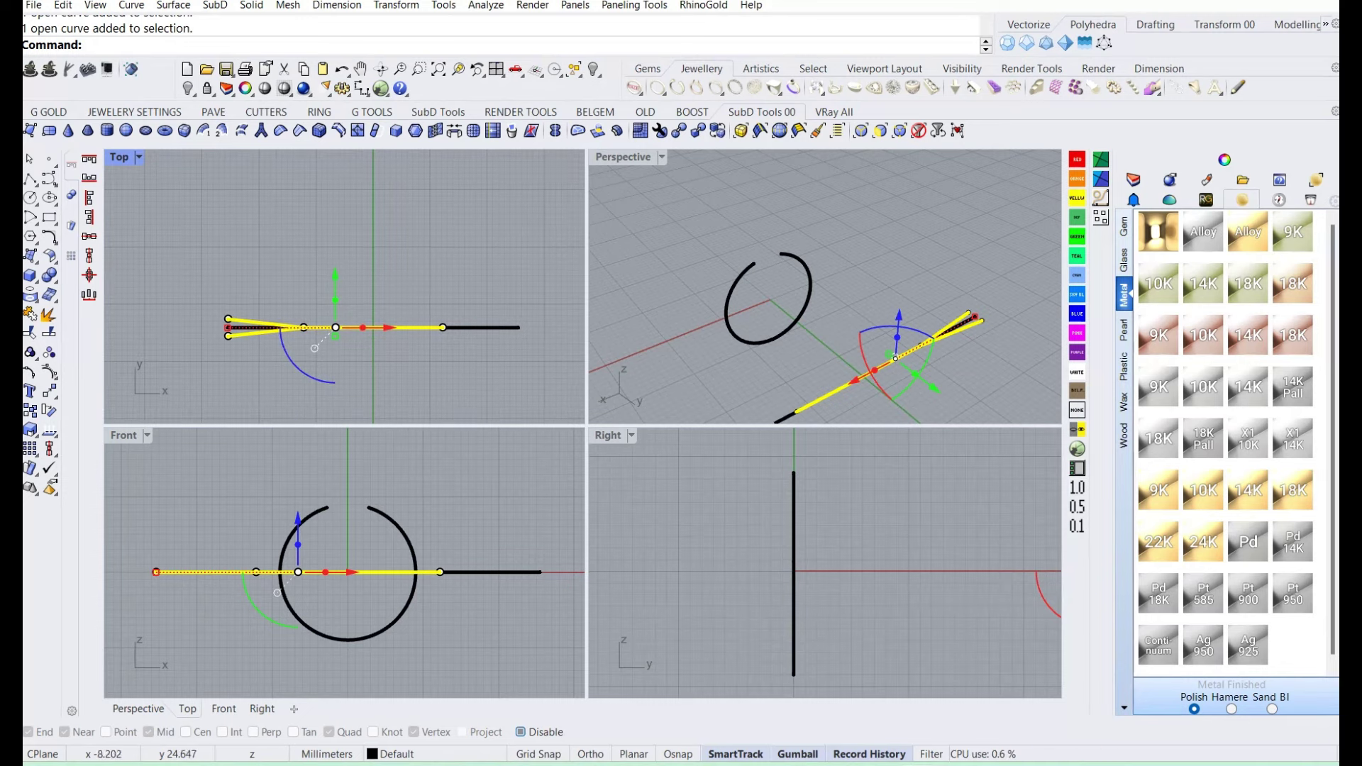
{"action": "key", "text": "Escape"}
{"action": "left_click", "coordinate": [262, 328]}
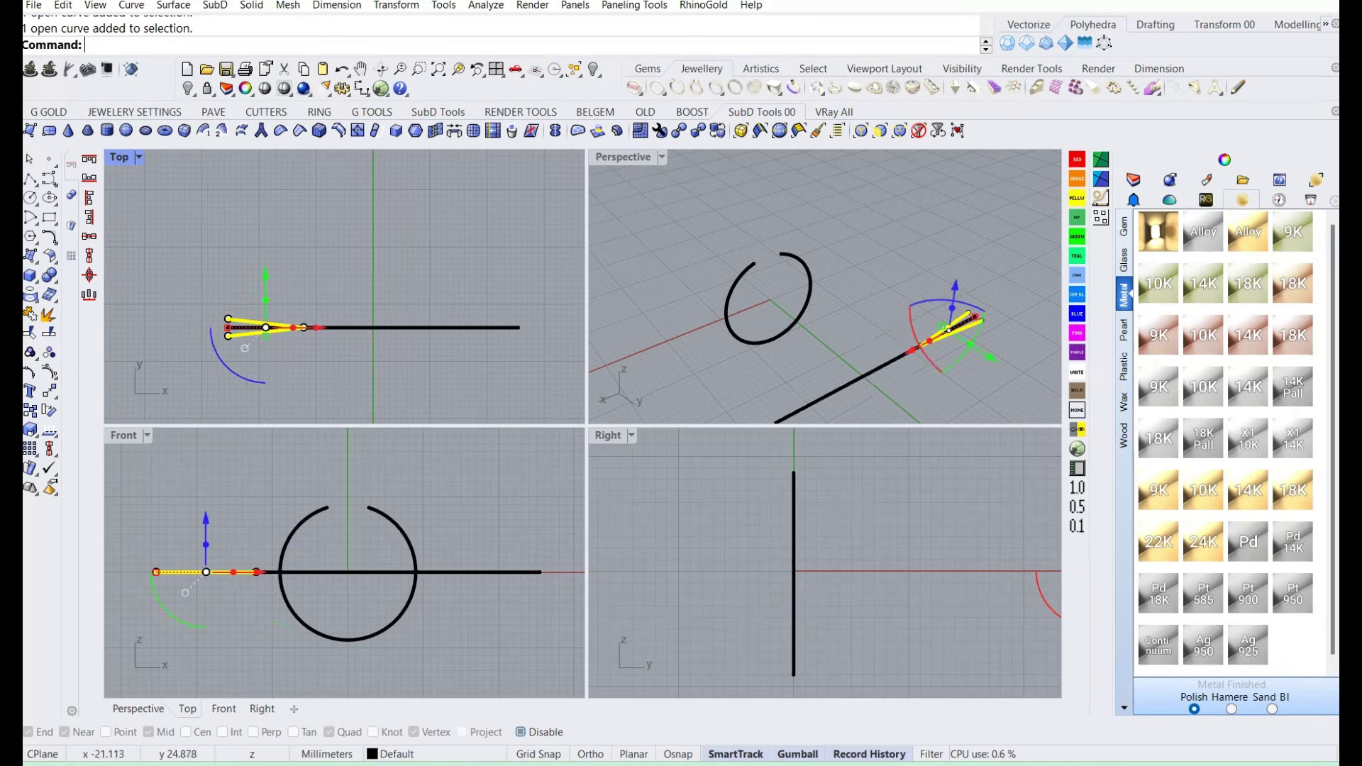
- Mirror the fork across the vertical axis through the origin and maximize the Top view
{"action": "type", "text": "Mirror"}
{"action": "key", "text": "Return"}
{"action": "left_click", "coordinate": [373, 327]}
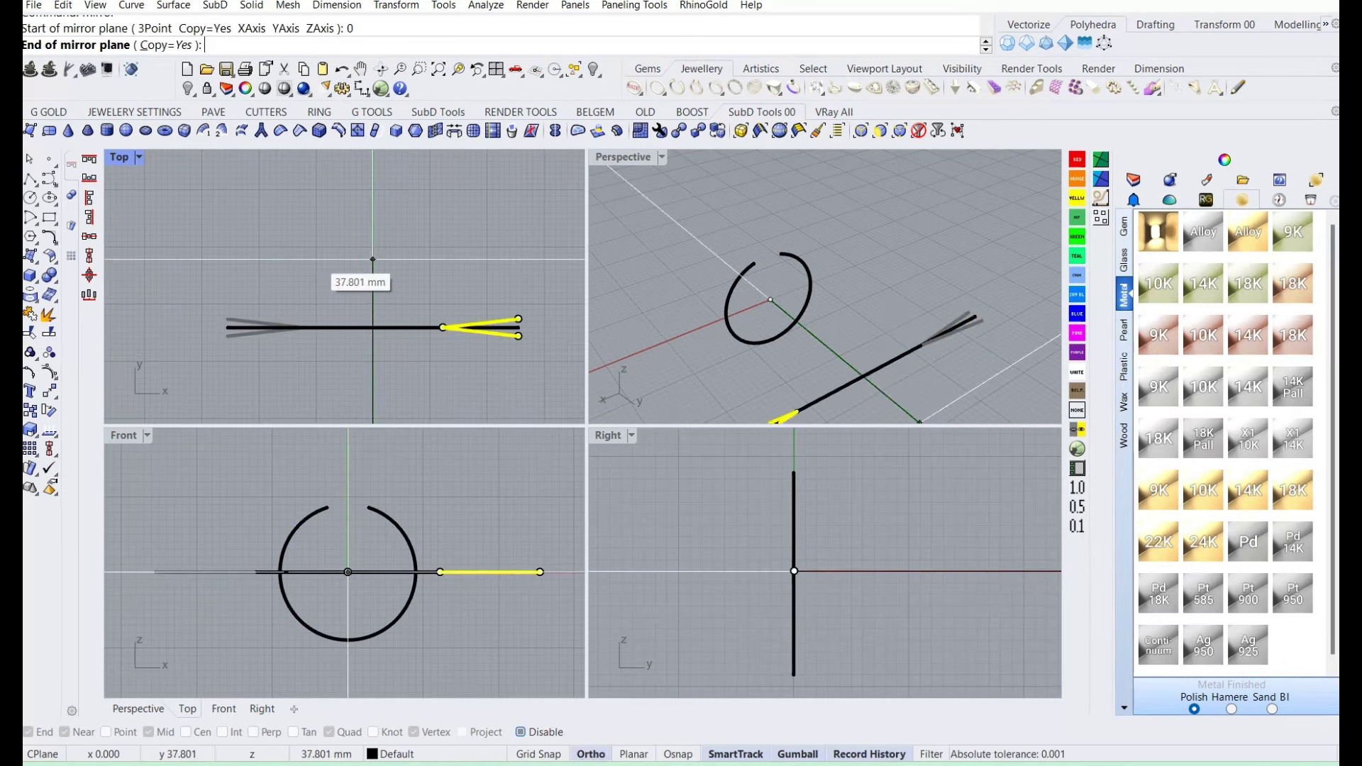
{"action": "left_click", "coordinate": [373, 276]}
{"action": "left_click", "coordinate": [89, 178]}
{"action": "key", "text": "Caps_Lock"}
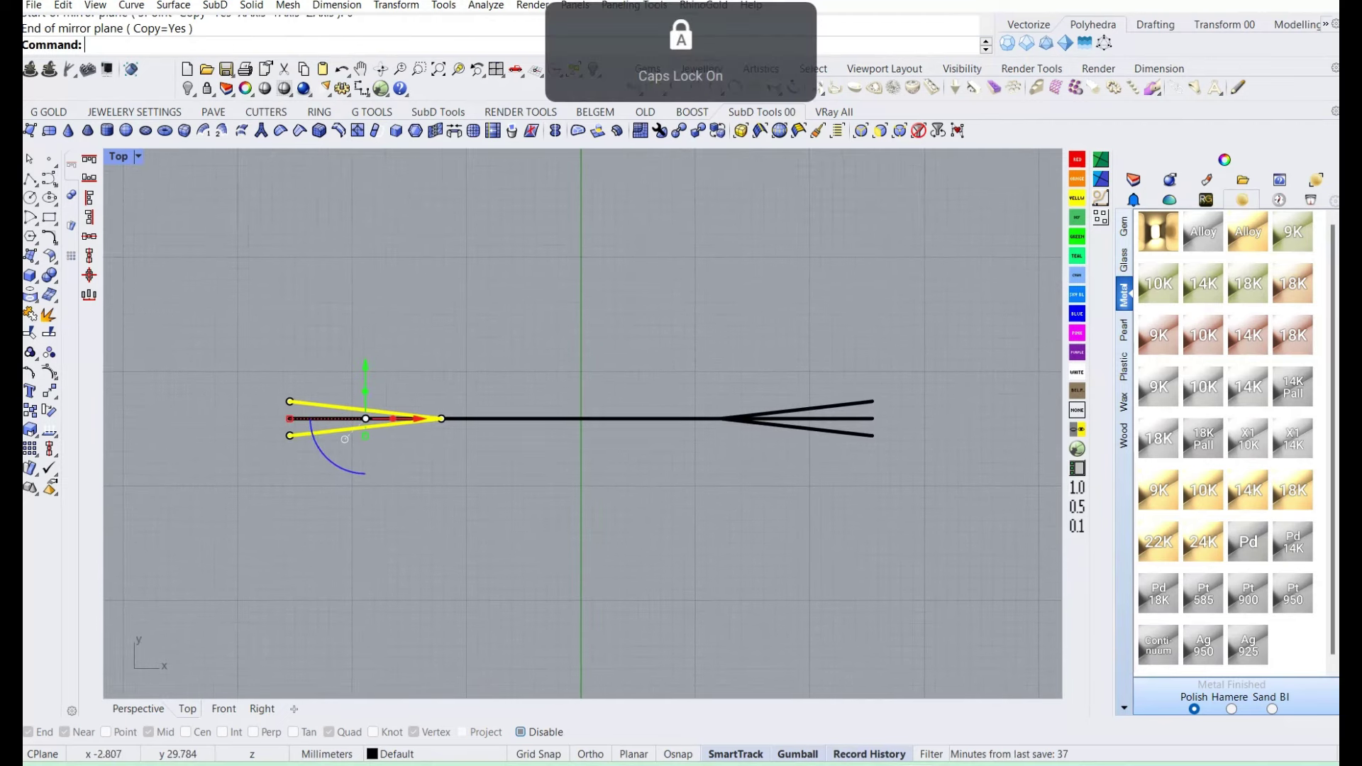
{"action": "key", "text": "Escape"}
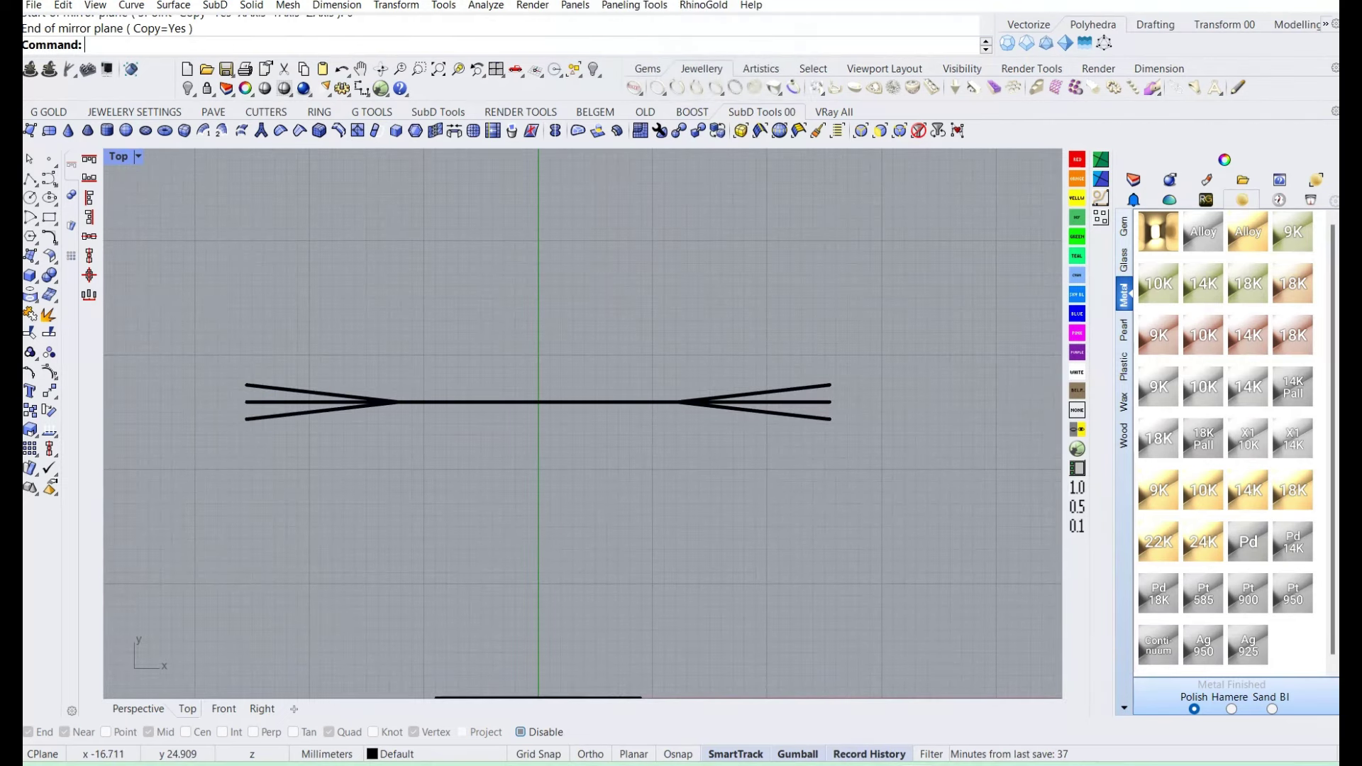
{"action": "key", "text": "Caps_Lock"}
{"action": "left_click", "coordinate": [302, 417]}
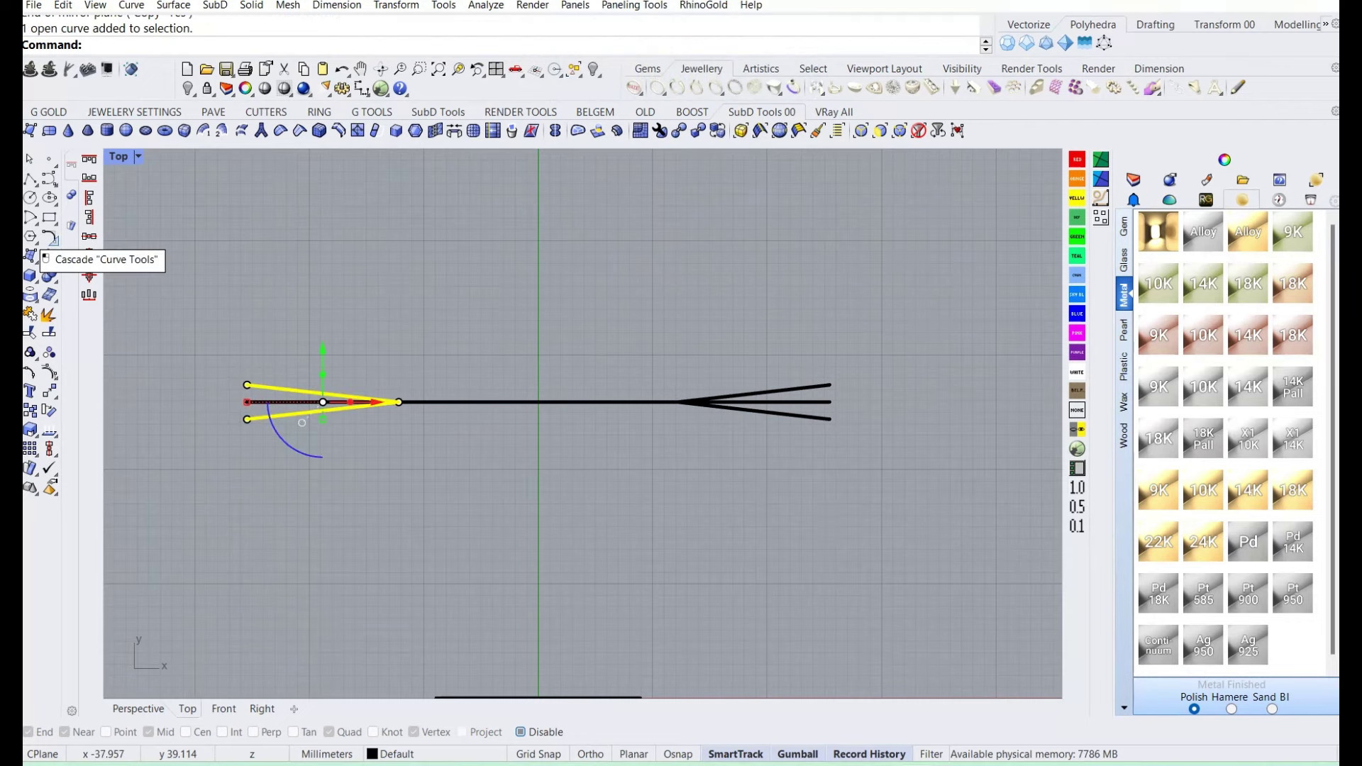
- Try chamfering the fork tip twice, undoing each attempt
{"action": "left_click", "coordinate": [49, 236]}
{"action": "left_click", "coordinate": [88, 243]}
{"action": "left_click", "coordinate": [298, 394]}
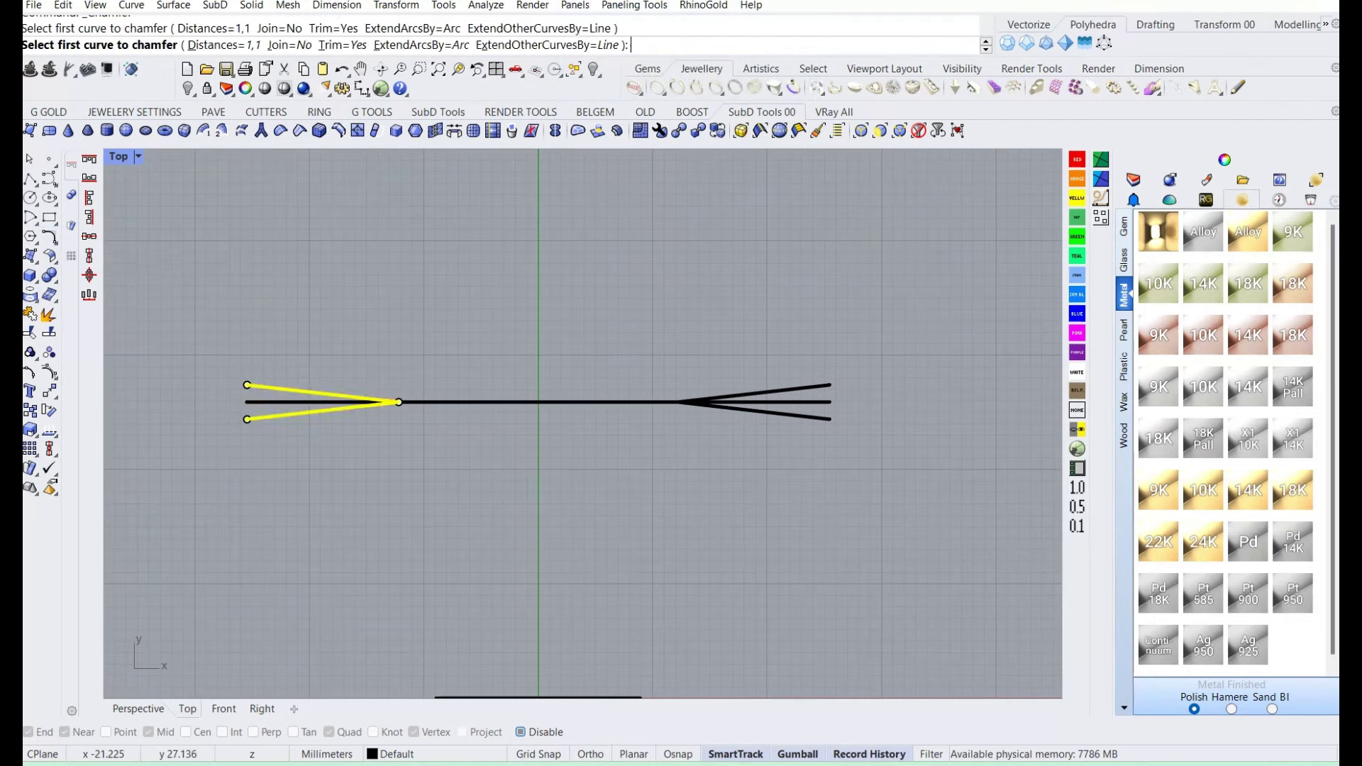
{"action": "left_click", "coordinate": [469, 403]}
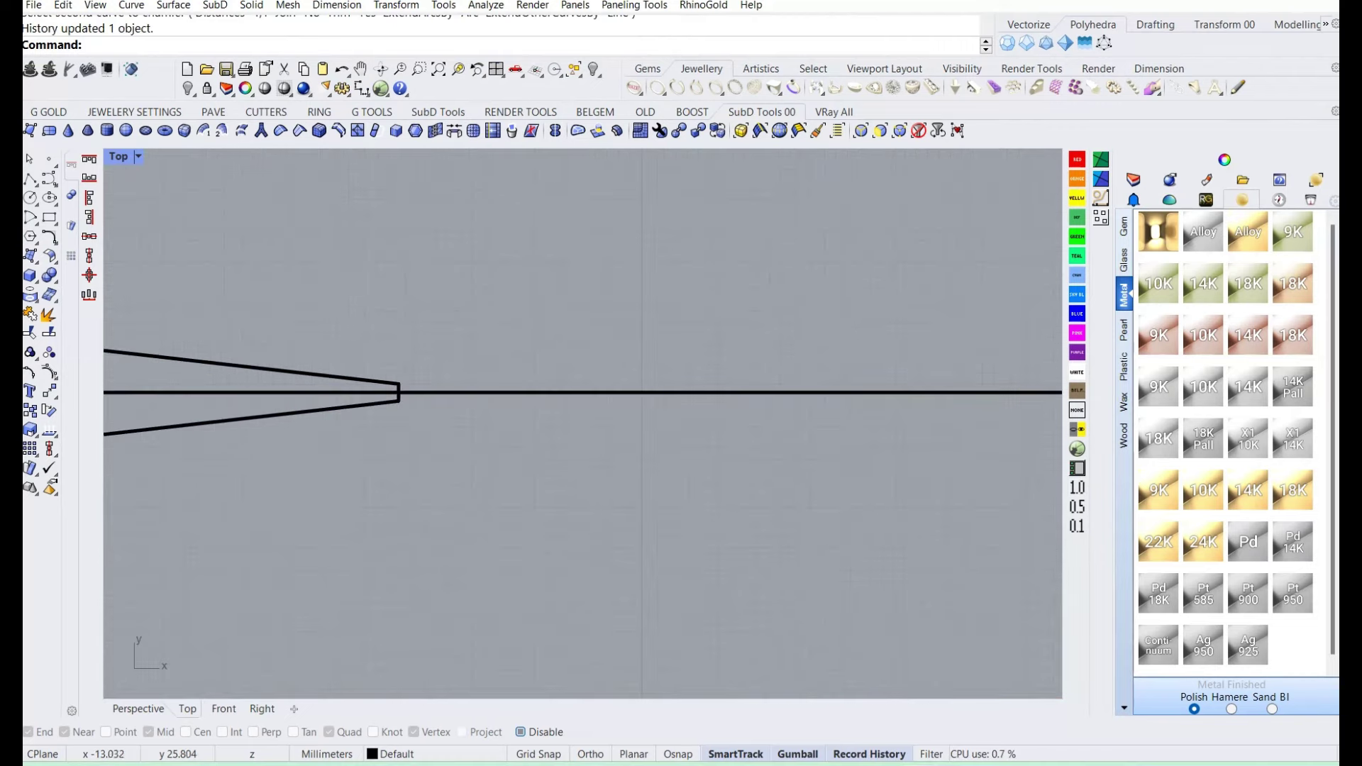
{"action": "key", "text": "ctrl+z"}
{"action": "key", "text": "Return"}
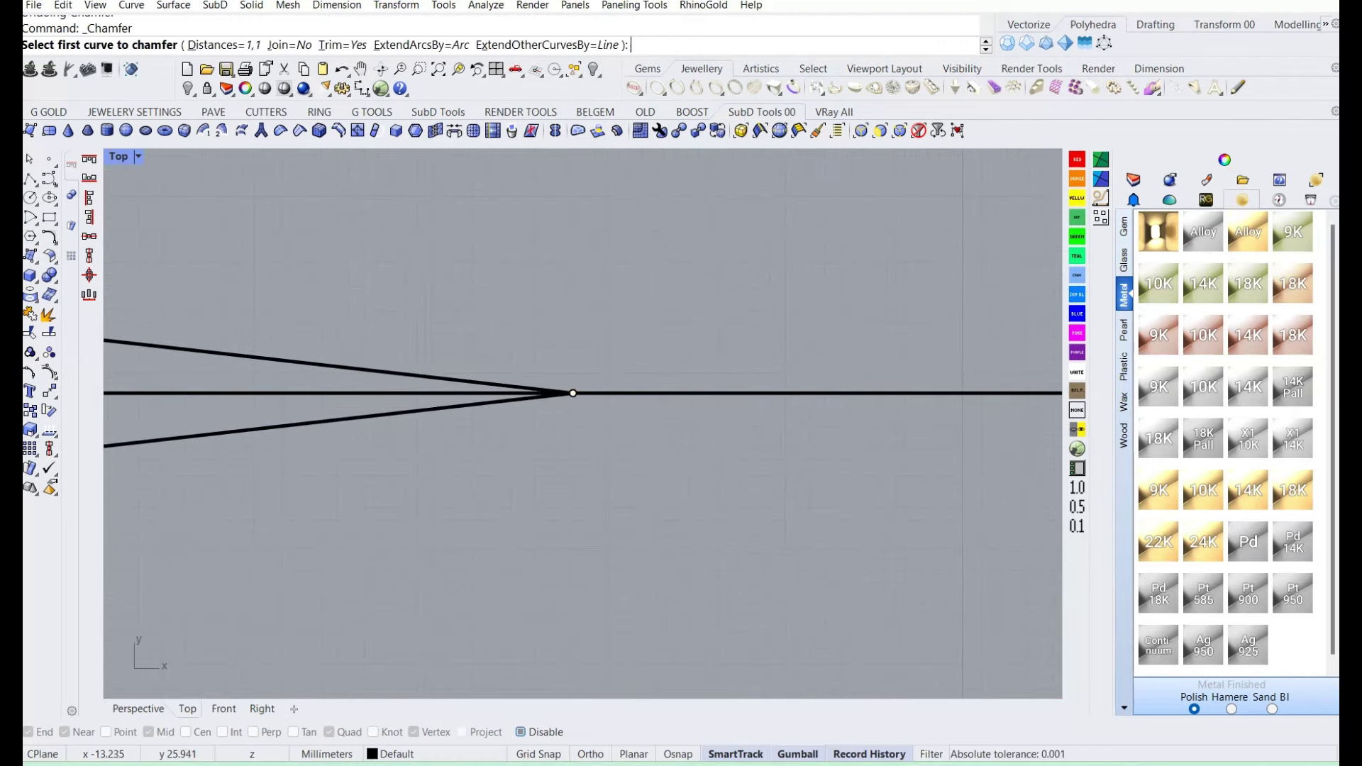
{"action": "left_click", "coordinate": [284, 360]}
{"action": "left_click", "coordinate": [284, 426]}
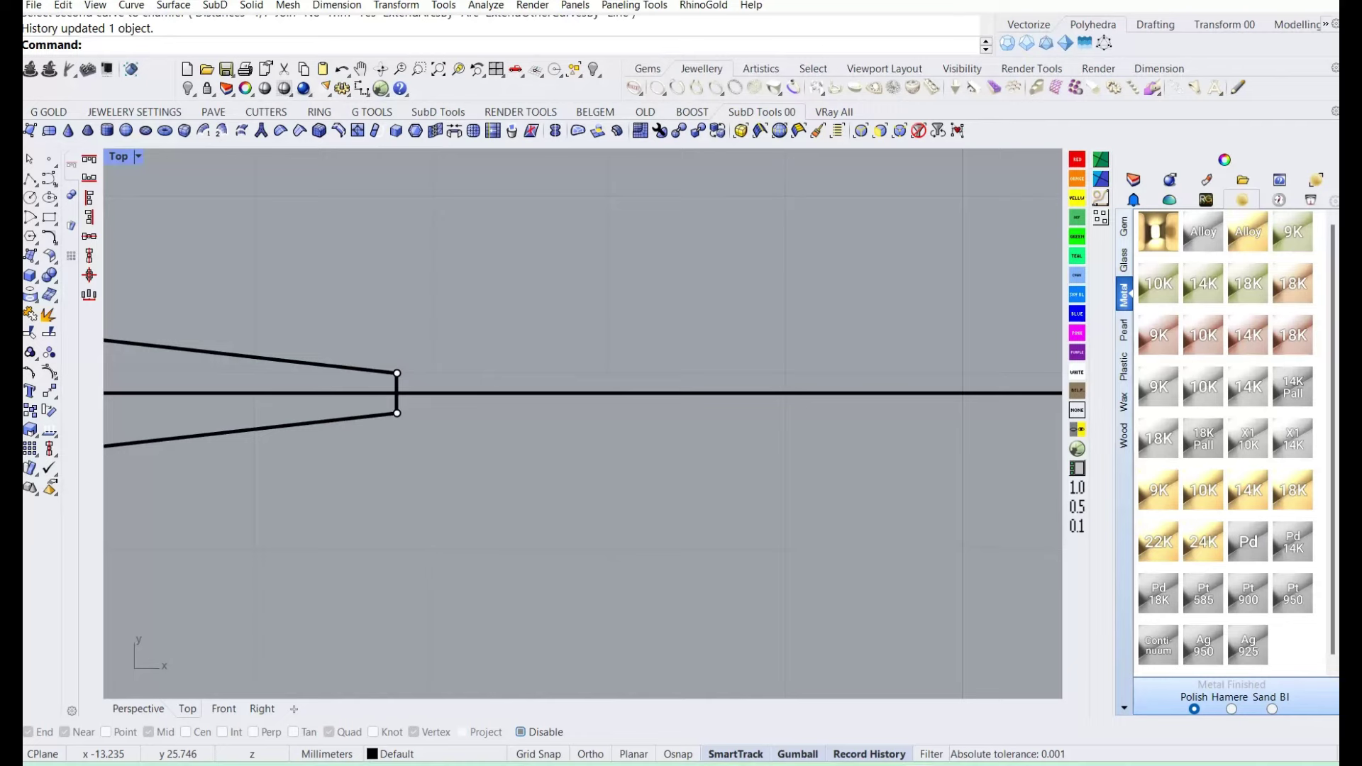
{"action": "scroll", "coordinate": [390, 418], "scroll_direction": "down", "scroll_amount": 2}
{"action": "scroll", "coordinate": [390, 418], "scroll_direction": "down", "scroll_amount": 1}
{"action": "key", "text": "ctrl+z"}
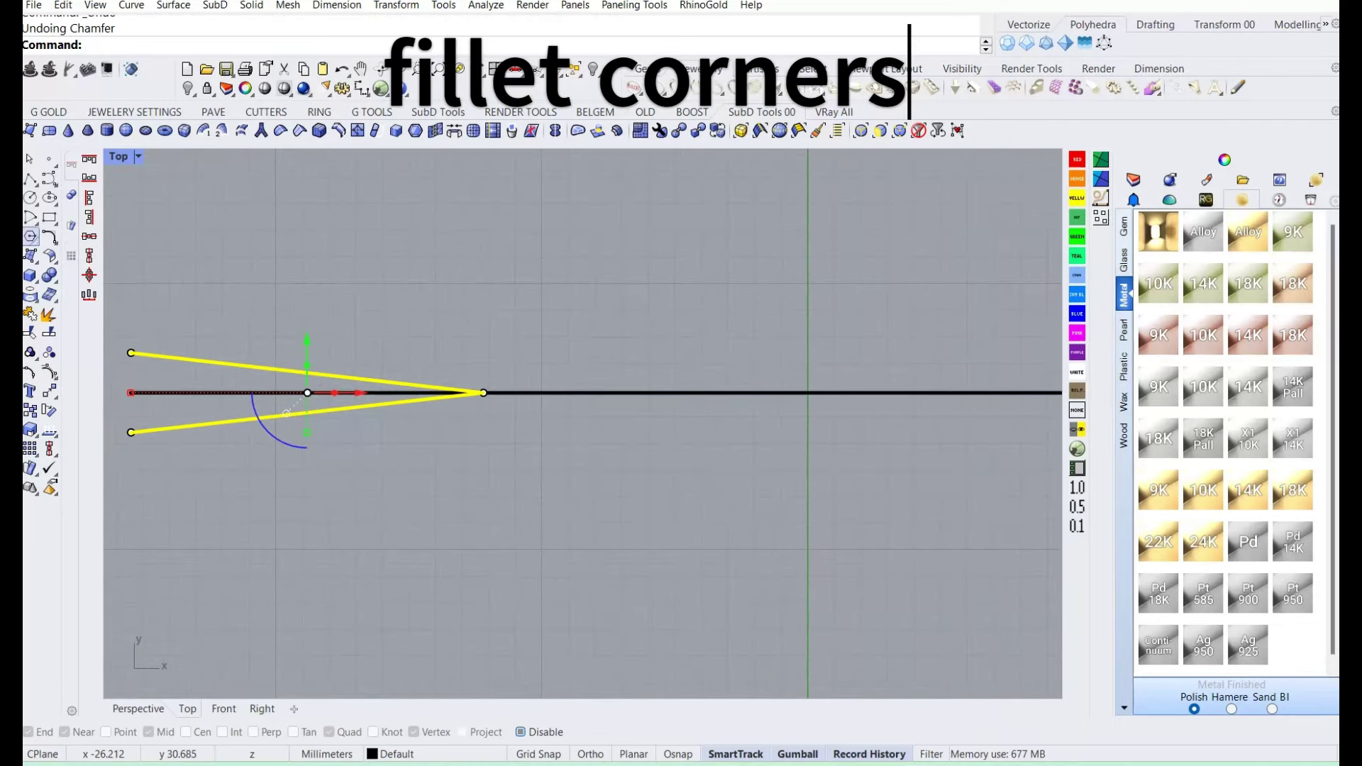
- Round the fork curves' corners with Fillet Corners at the default 0.5 mm radius
{"action": "left_click", "coordinate": [49, 238]}
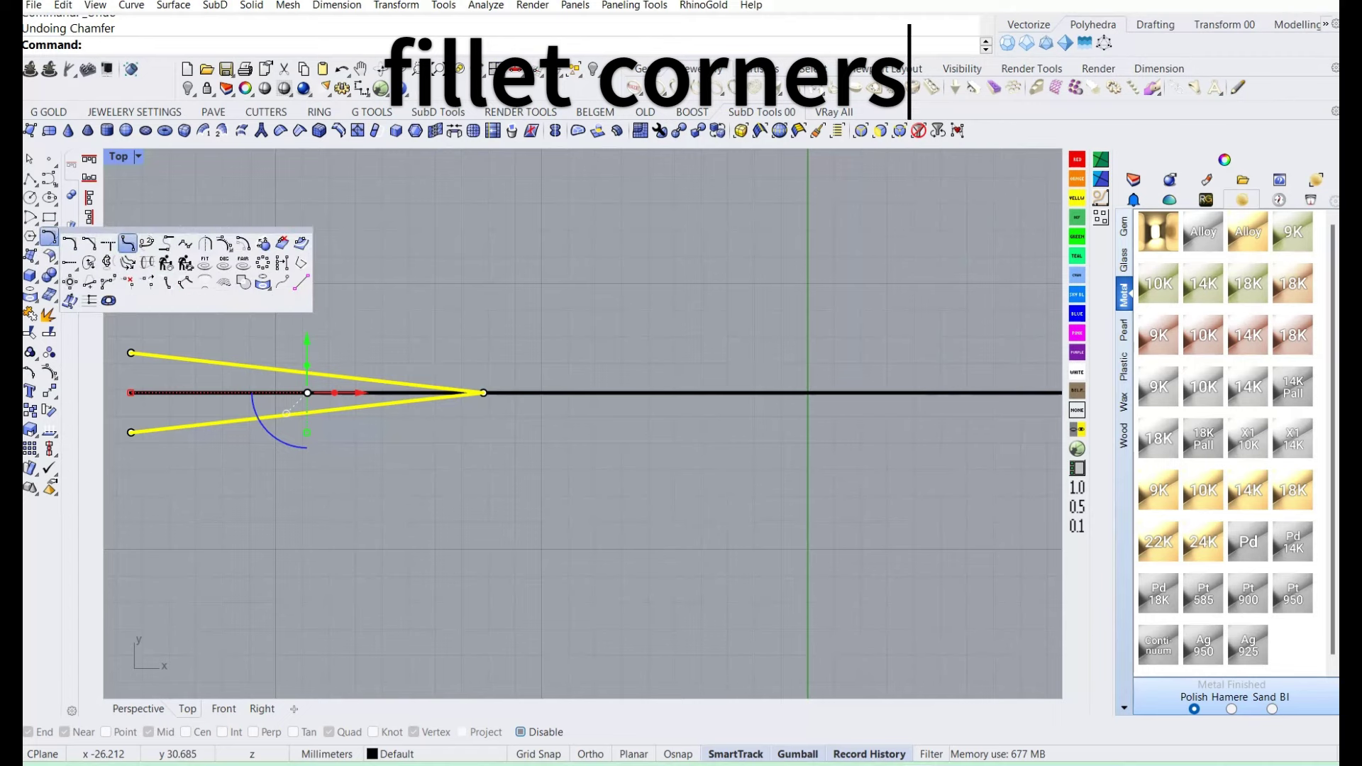
{"action": "left_click", "coordinate": [166, 262]}
{"action": "key", "text": "Return"}
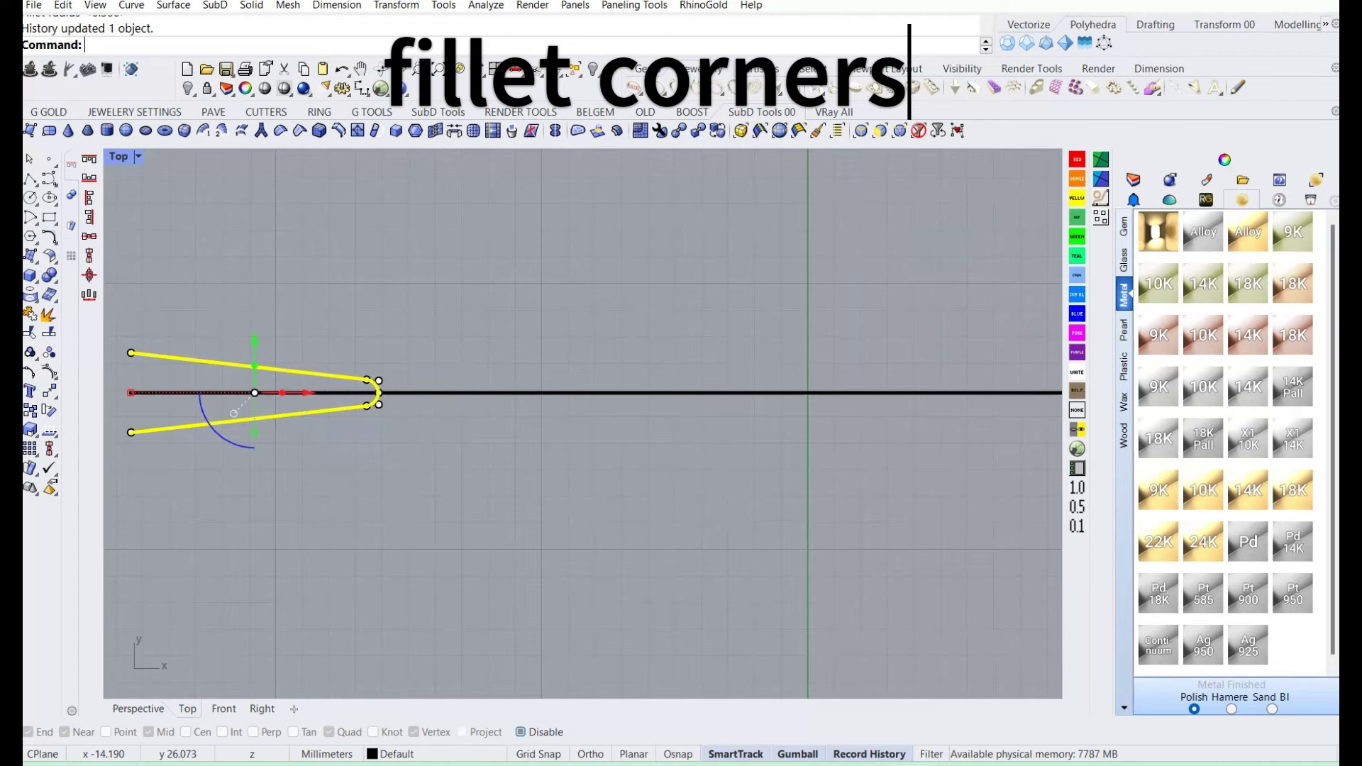
{"action": "scroll", "coordinate": [397, 420], "scroll_direction": "down", "scroll_amount": 4}
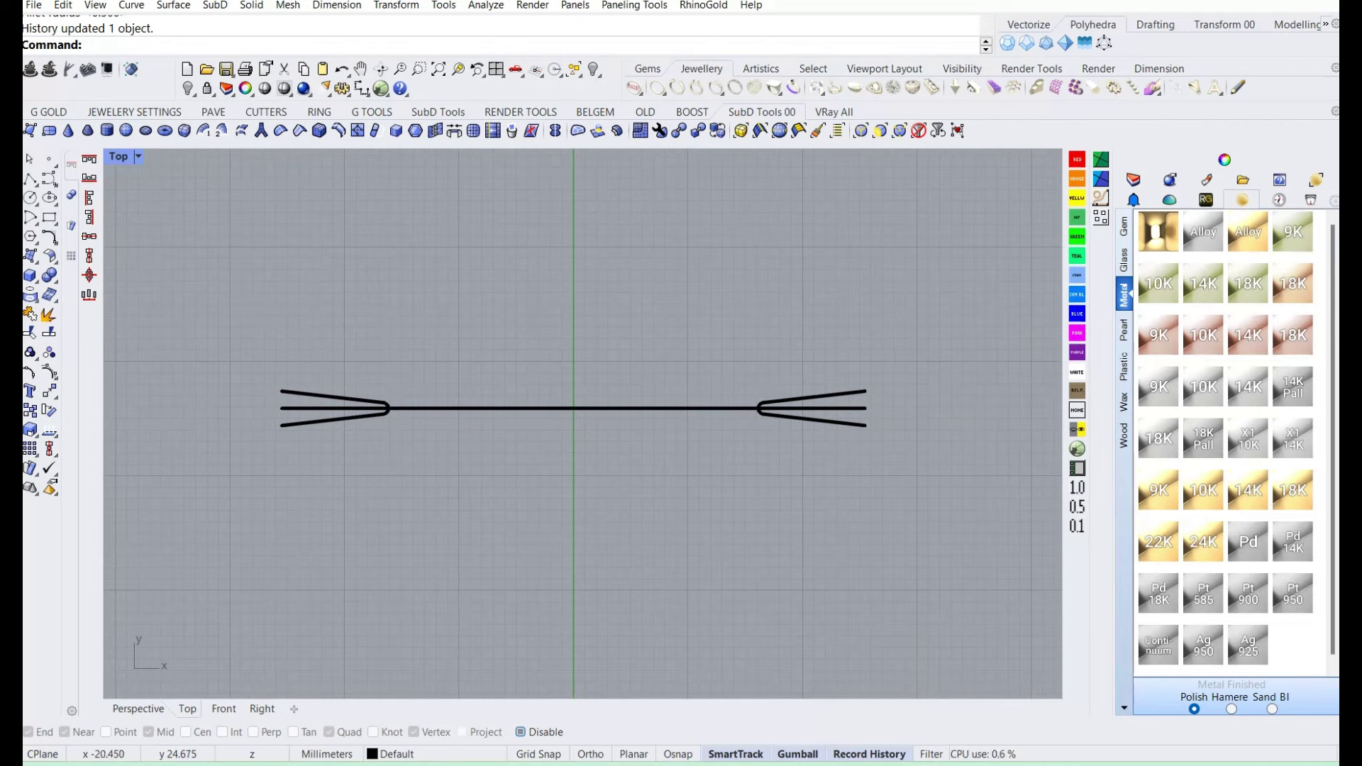
{"action": "left_click", "coordinate": [333, 398]}
{"action": "left_click", "coordinate": [638, 408], "text": "shift"}
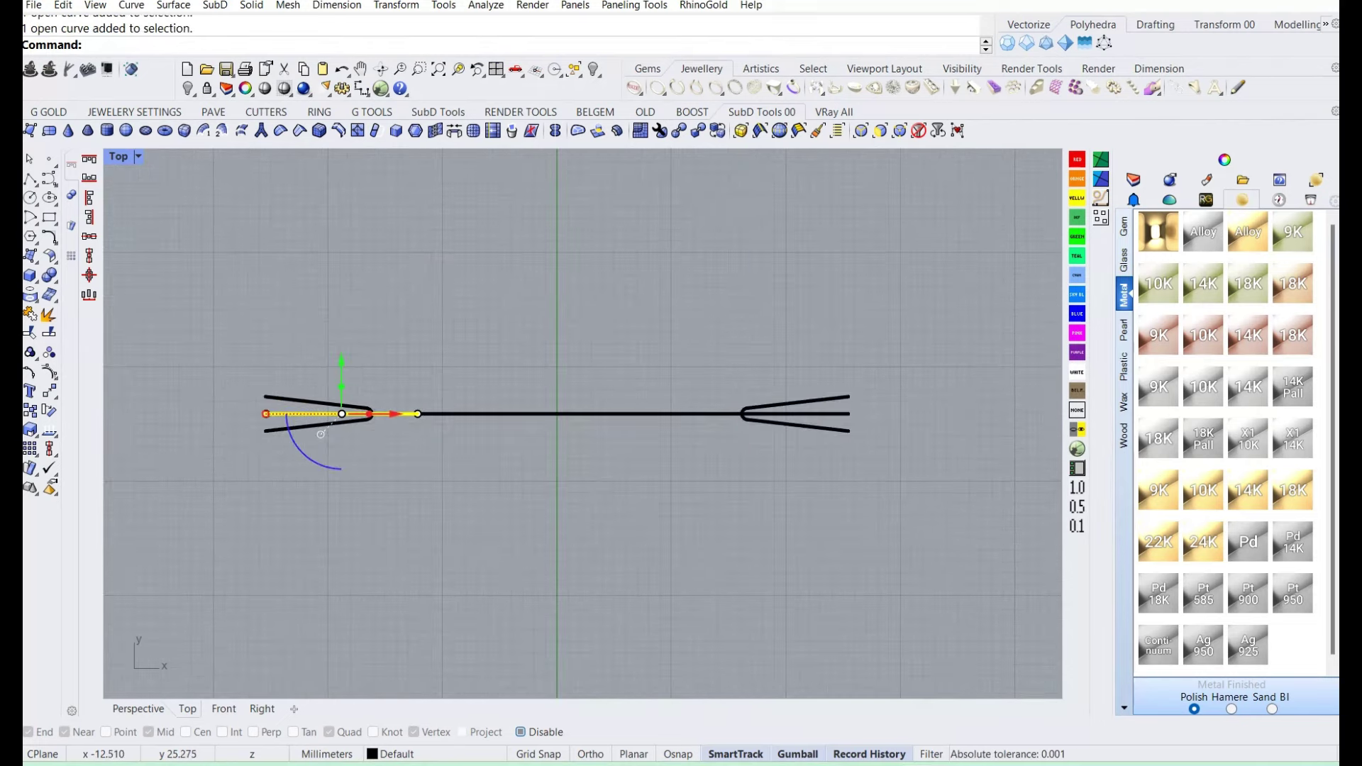
- Split the straight shank line where the left and right forks cross it
{"action": "left_click", "coordinate": [780, 413], "text": "shift"}
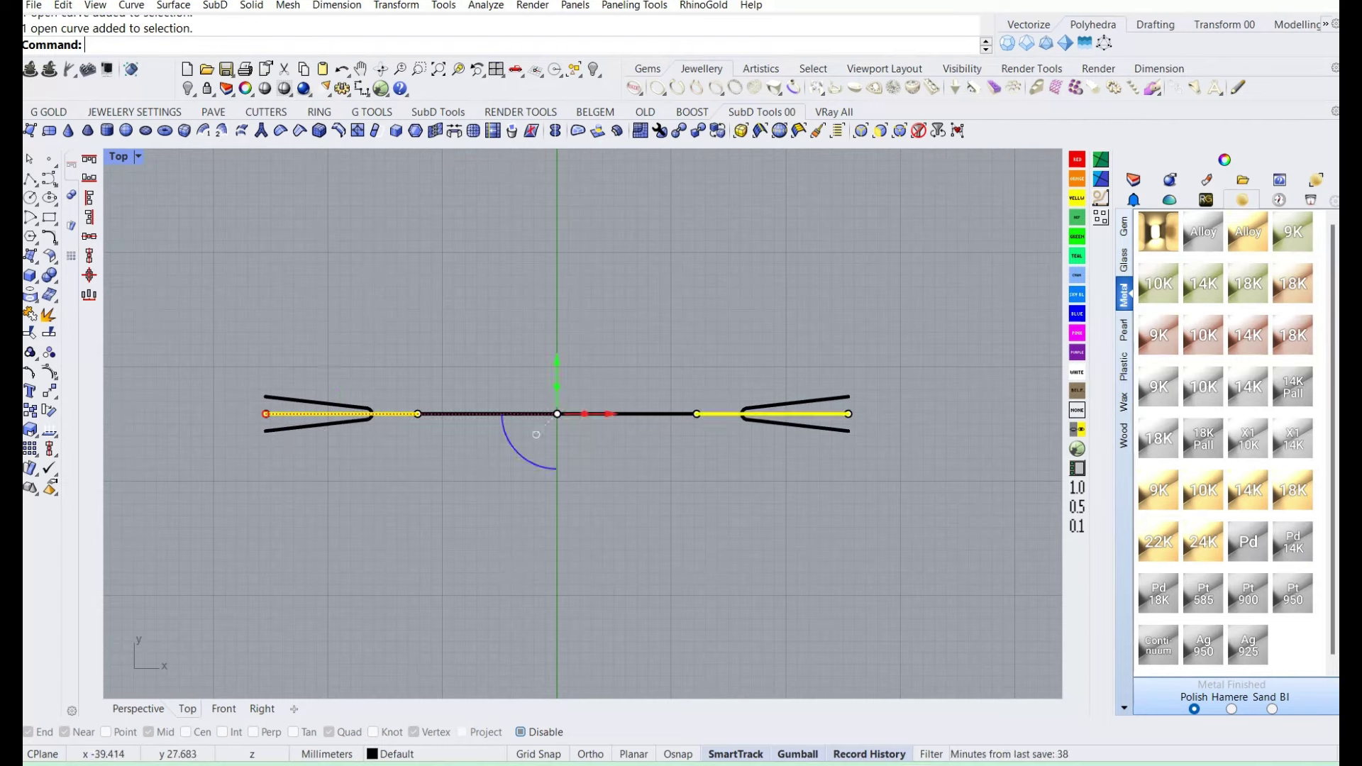
{"action": "left_click", "coordinate": [49, 332]}
{"action": "left_click", "coordinate": [319, 403]}
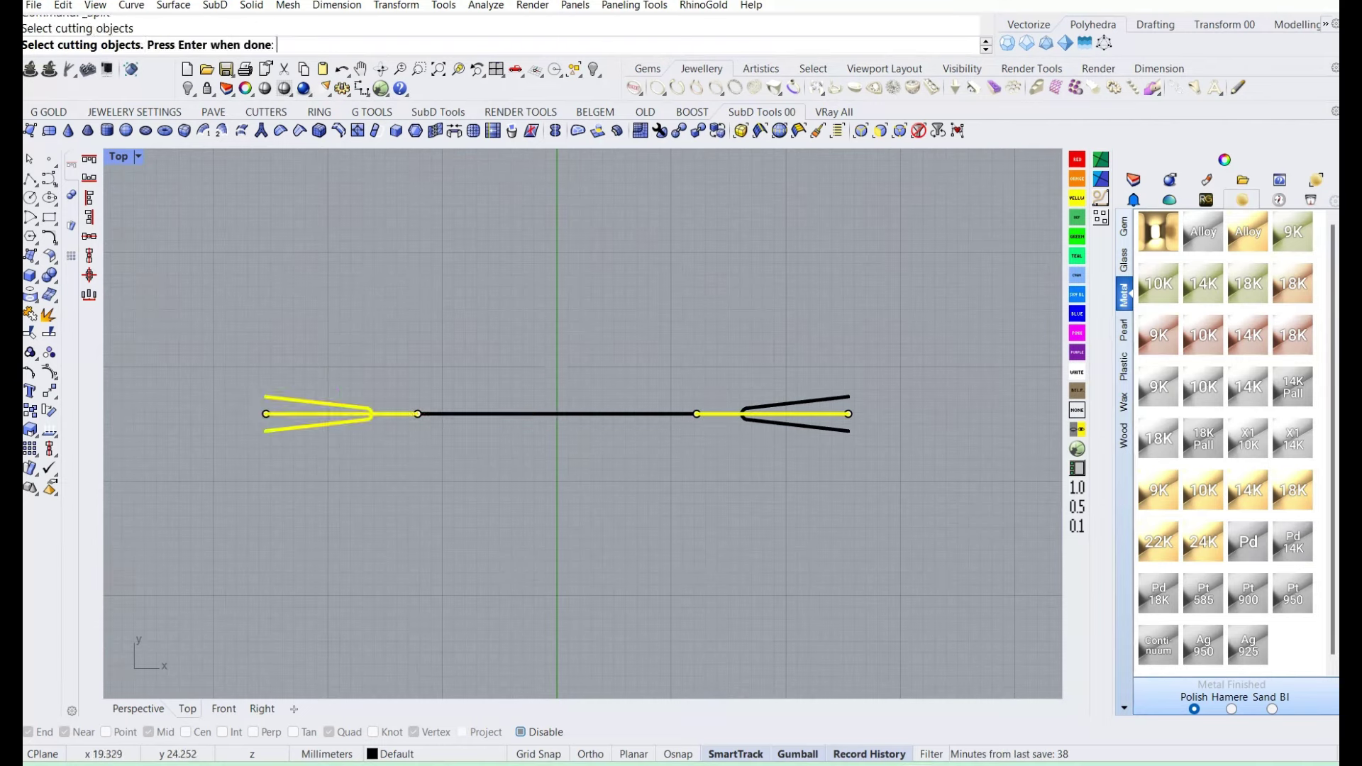
{"action": "left_click", "coordinate": [794, 403]}
{"action": "key", "text": "Return"}
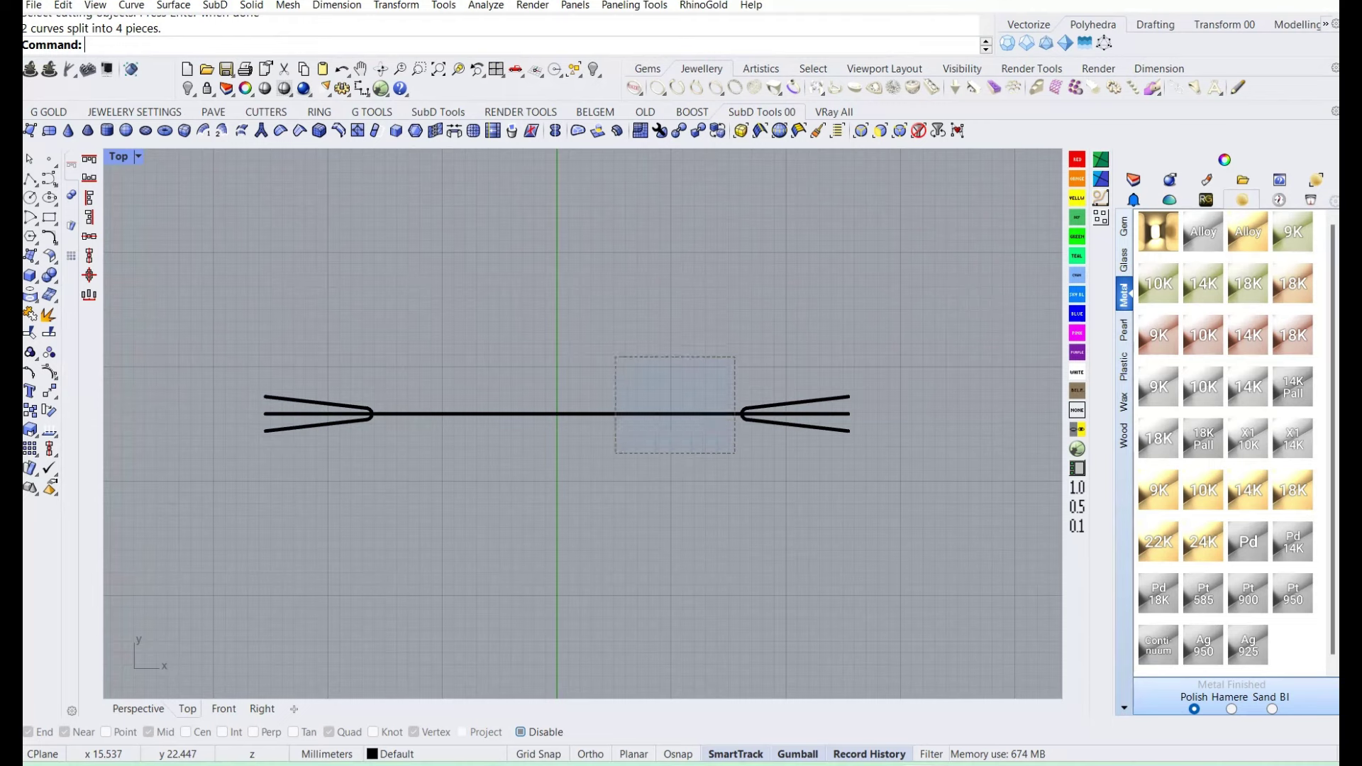
- Delete the left and right middle prong pieces of the line
{"action": "left_click_drag", "start_coordinate": [616, 453], "coordinate": [614, 452]}
{"action": "left_click", "coordinate": [794, 414]}
{"action": "key", "text": "Delete"}
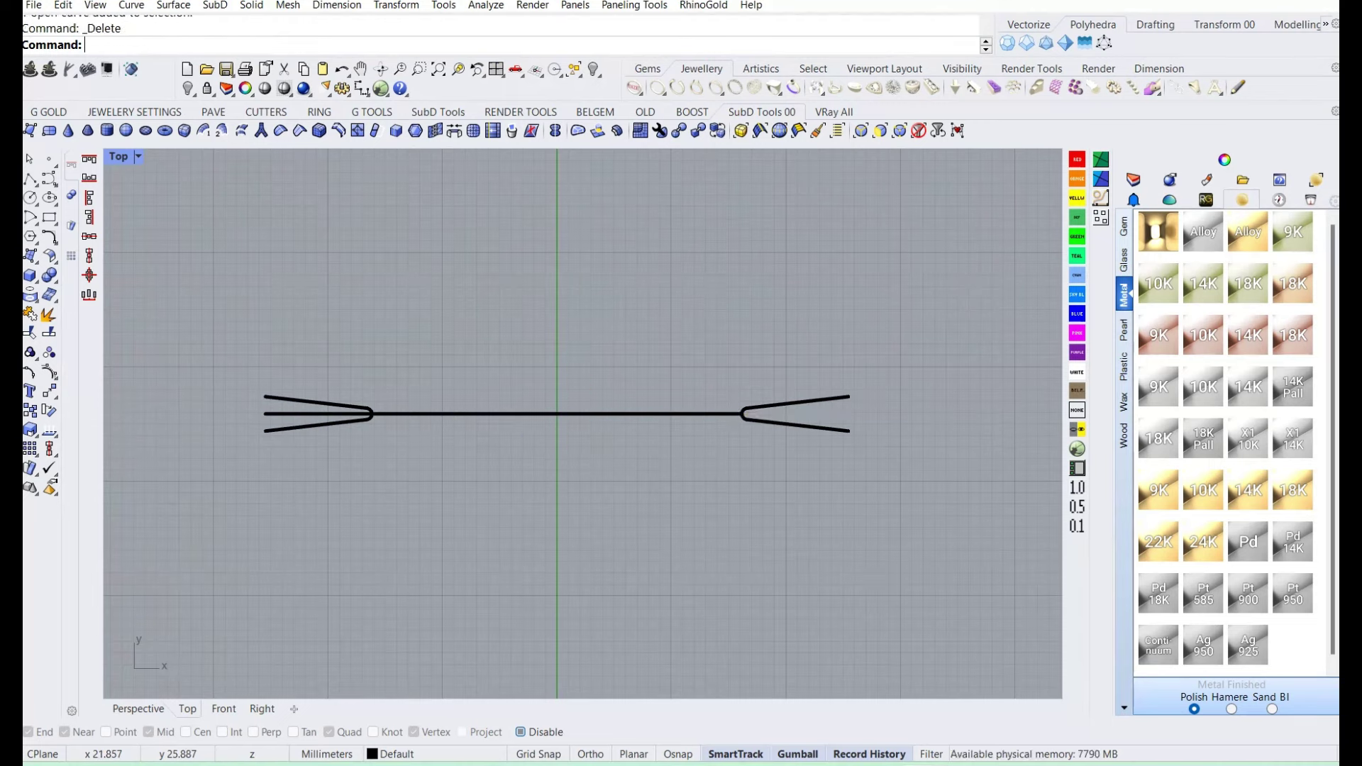
{"action": "left_click", "coordinate": [312, 414]}
{"action": "key", "text": "Delete"}
- Join the pieces into three curves and spread the left fork's ends wider
{"action": "left_click_drag", "start_coordinate": [806, 547], "coordinate": [255, 364]}
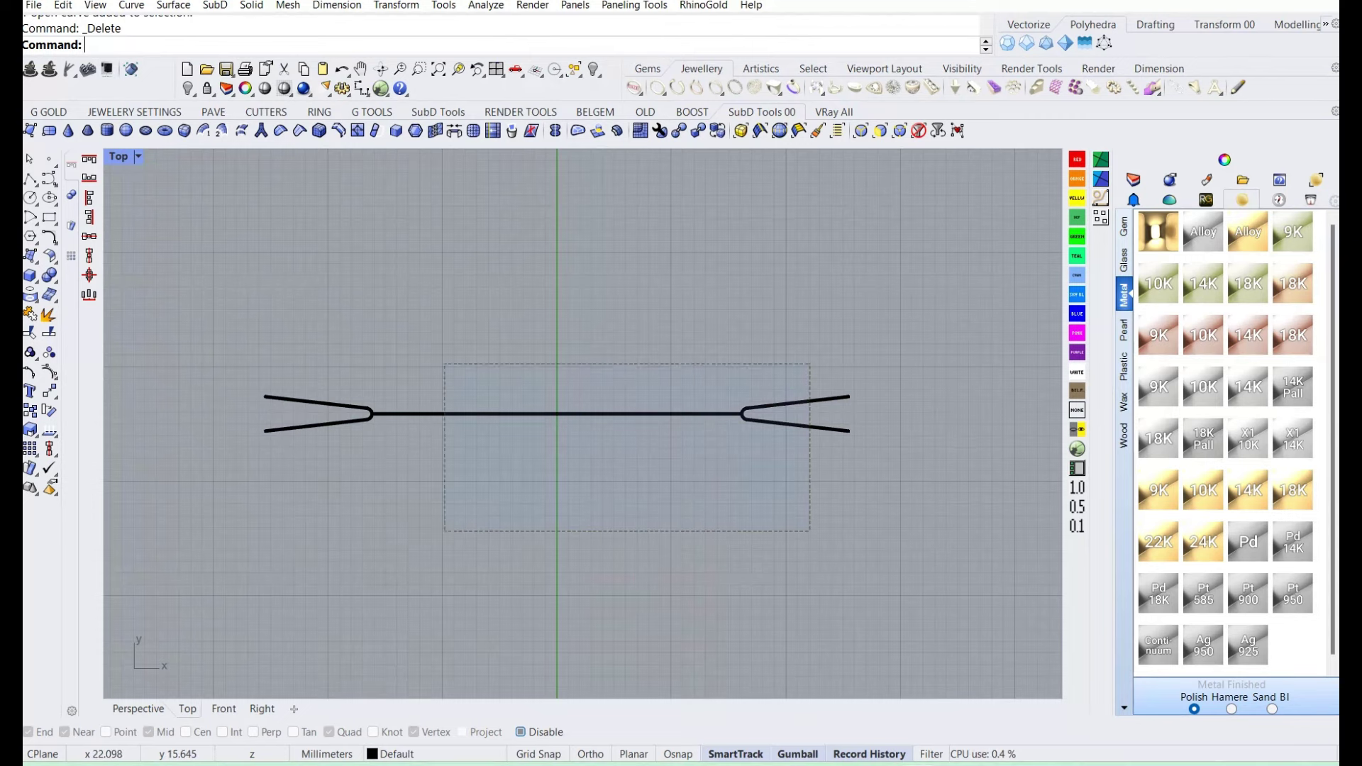
{"action": "left_click", "coordinate": [30, 332]}
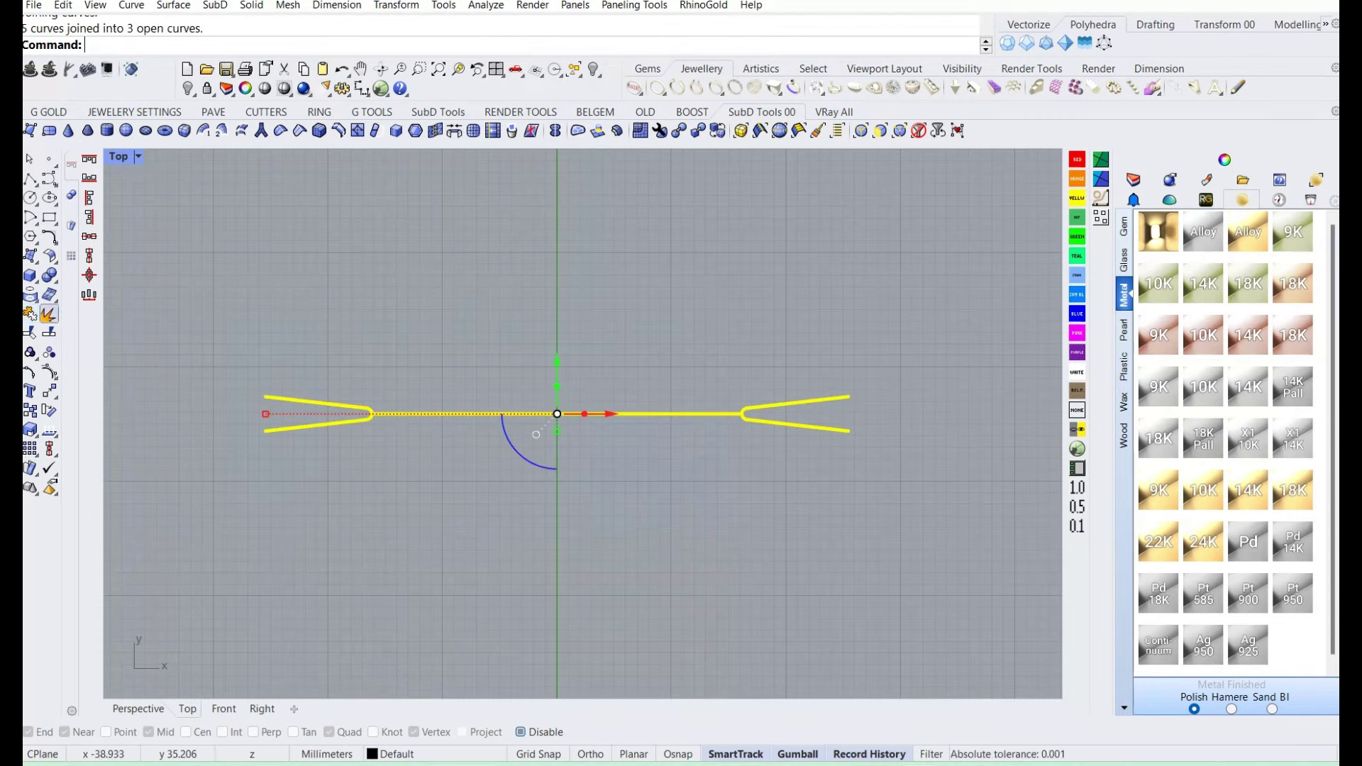
{"action": "key", "text": "Escape"}
{"action": "left_click", "coordinate": [340, 422]}
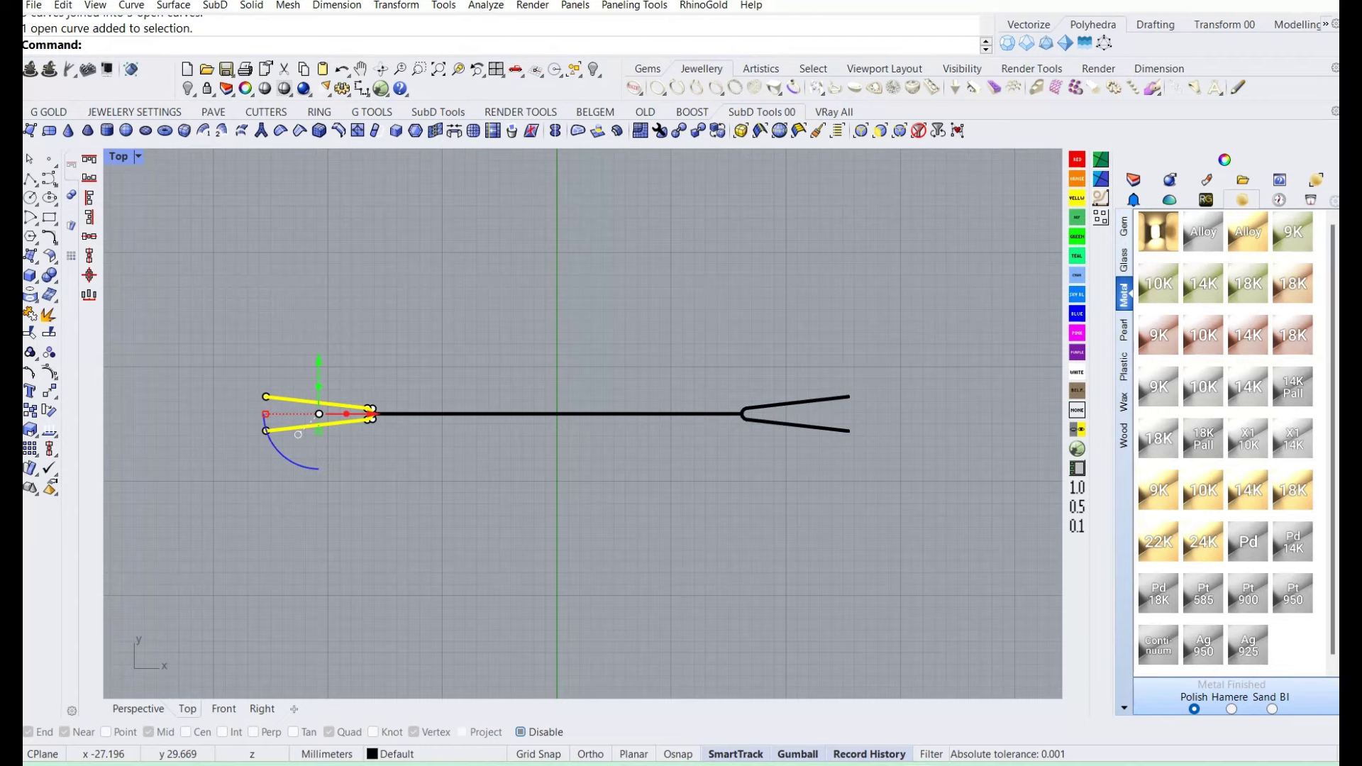
{"action": "mouse_move", "coordinate": [250, 369]}
{"action": "left_mouse_down"}
{"action": "mouse_move", "coordinate": [295, 486]}
{"action": "mouse_move", "coordinate": [266, 369]}
{"action": "left_mouse_up"}
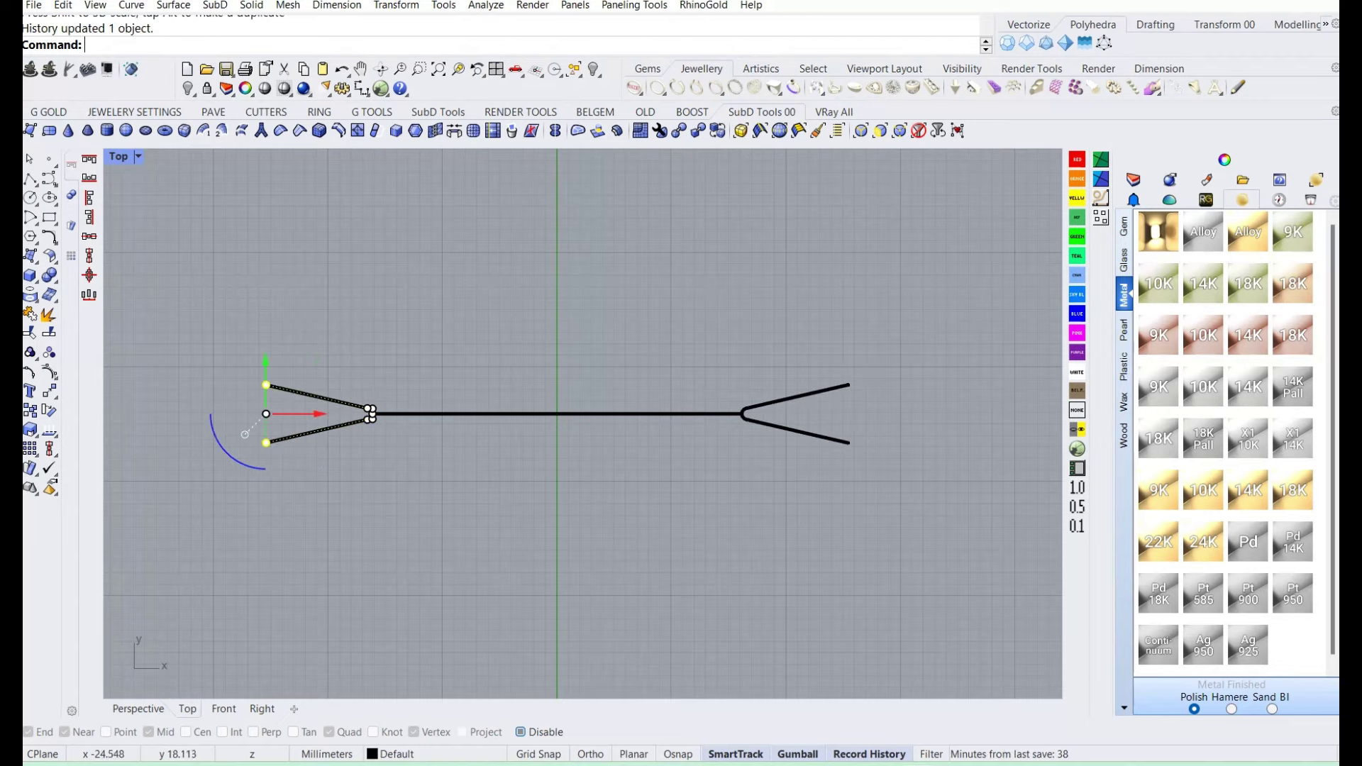
- Delete the old right fork curve
{"action": "left_click_drag", "start_coordinate": [130, 297], "coordinate": [991, 540]}
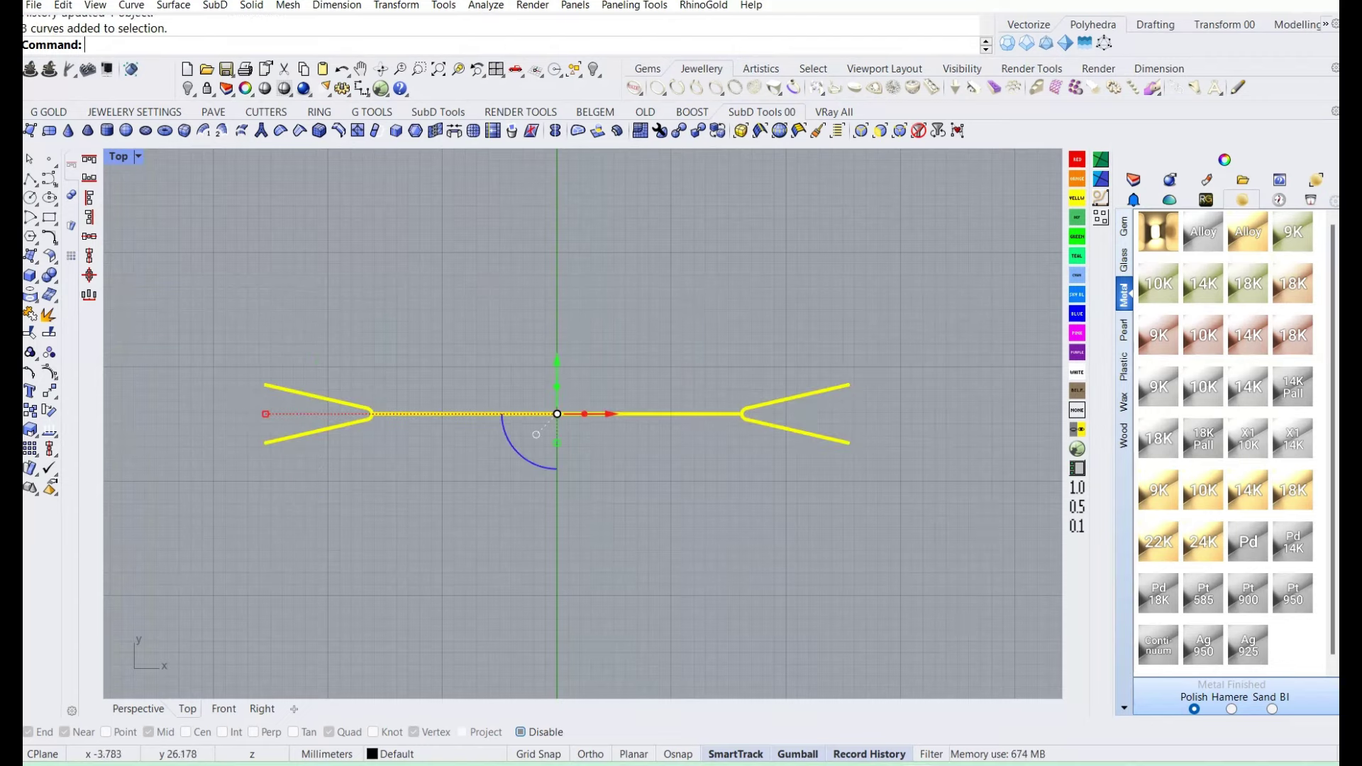
{"action": "key", "text": "Escape"}
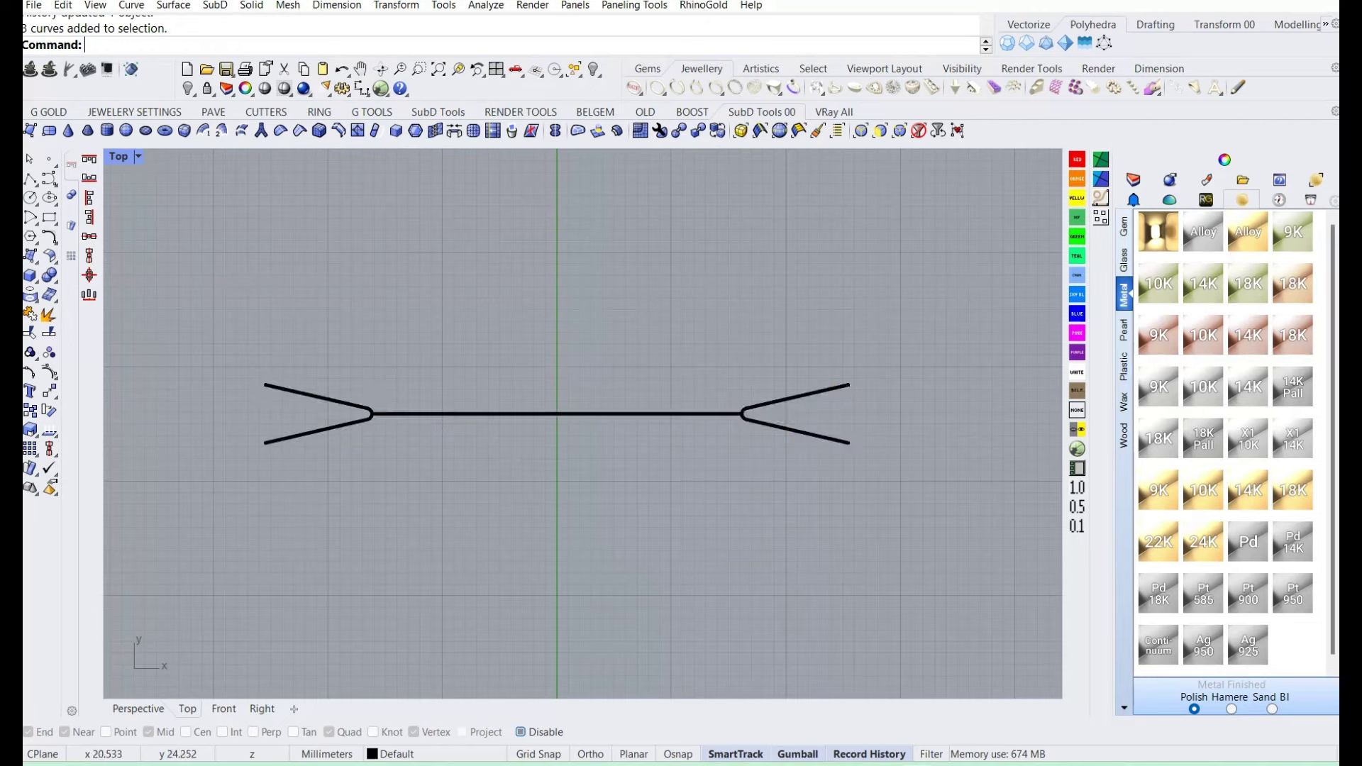
{"action": "left_click", "coordinate": [794, 398]}
{"action": "key", "text": "Delete"}
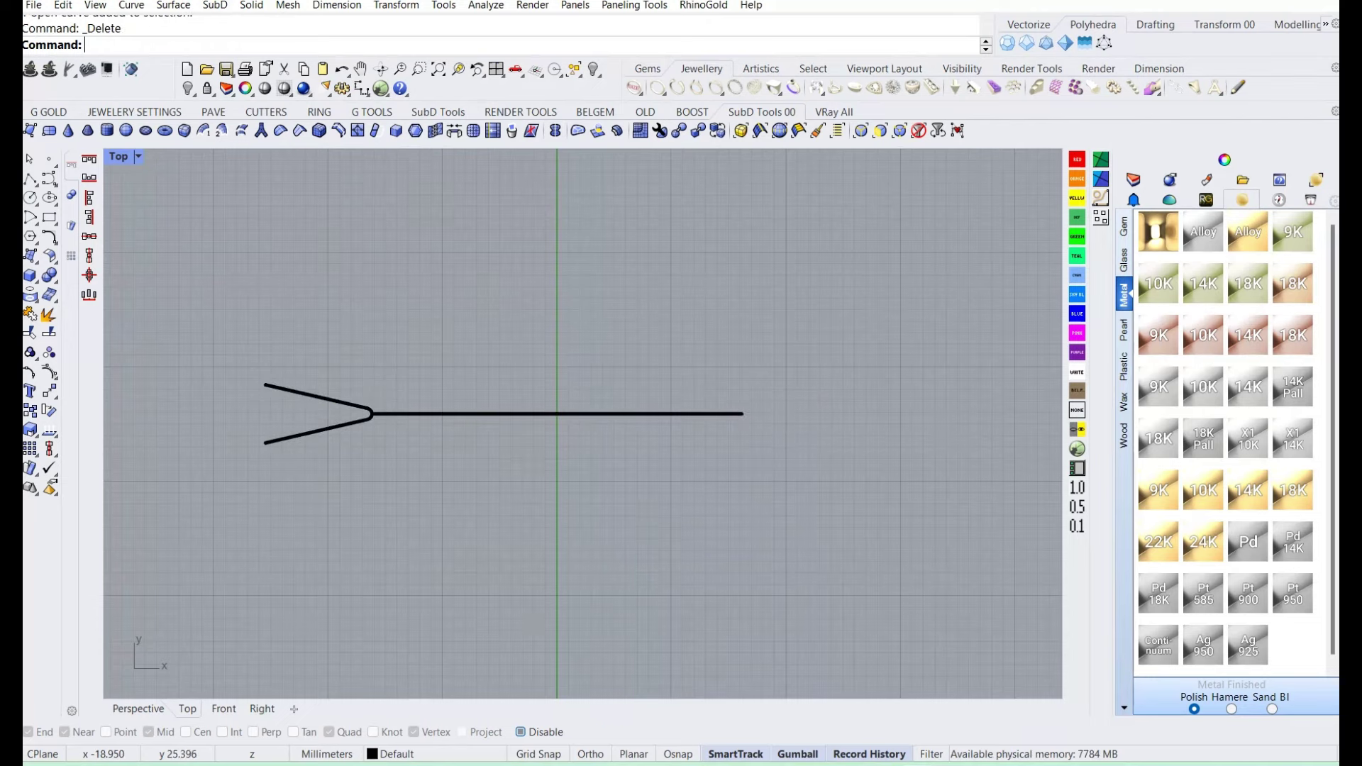
- Mirror the left fork about the origin to recreate the right fork
{"action": "left_click", "coordinate": [340, 404]}
{"action": "type", "text": "irror"}
{"action": "key", "text": "Return"}
{"action": "type", "text": "0"}
{"action": "key", "text": "Return"}
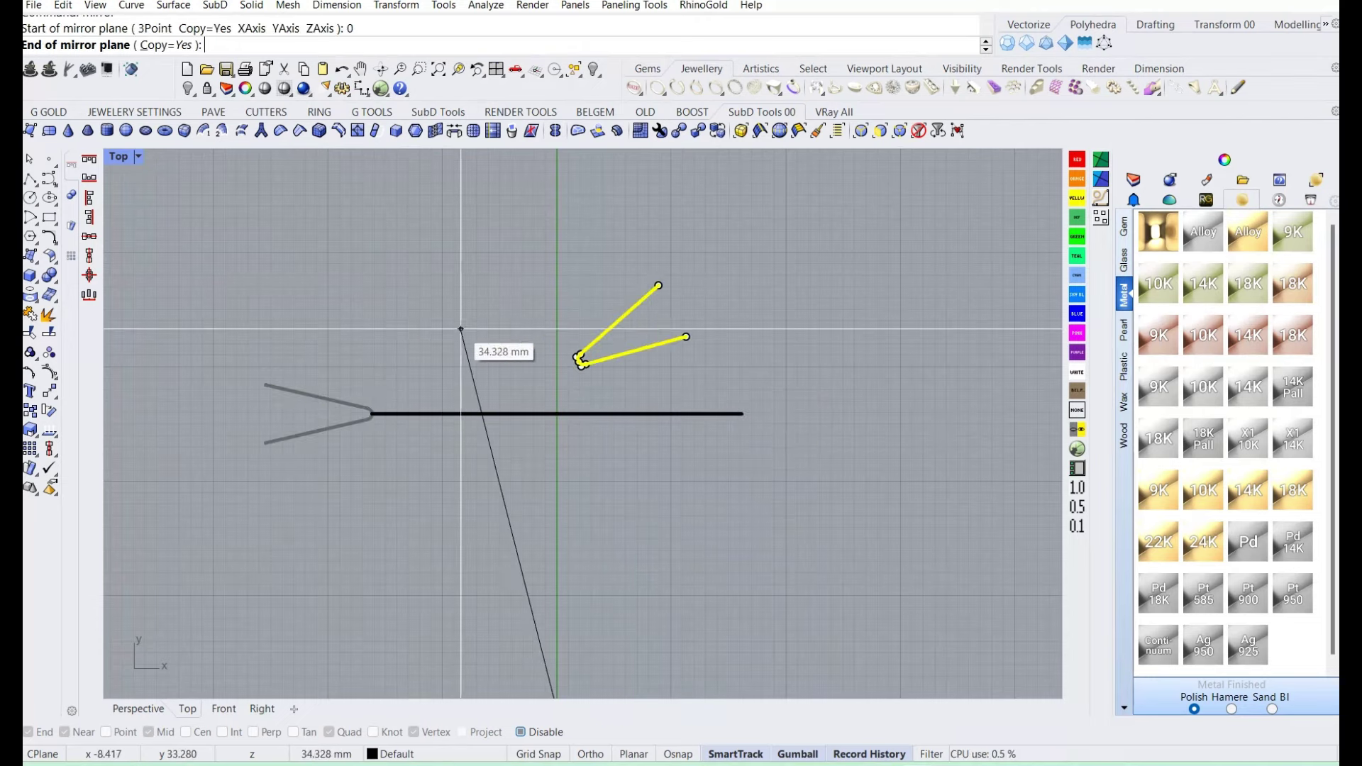
{"action": "left_click", "coordinate": [557, 283]}
- Select all three curves and start MultiPipe on them
{"action": "left_click_drag", "start_coordinate": [858, 529], "coordinate": [249, 309]}
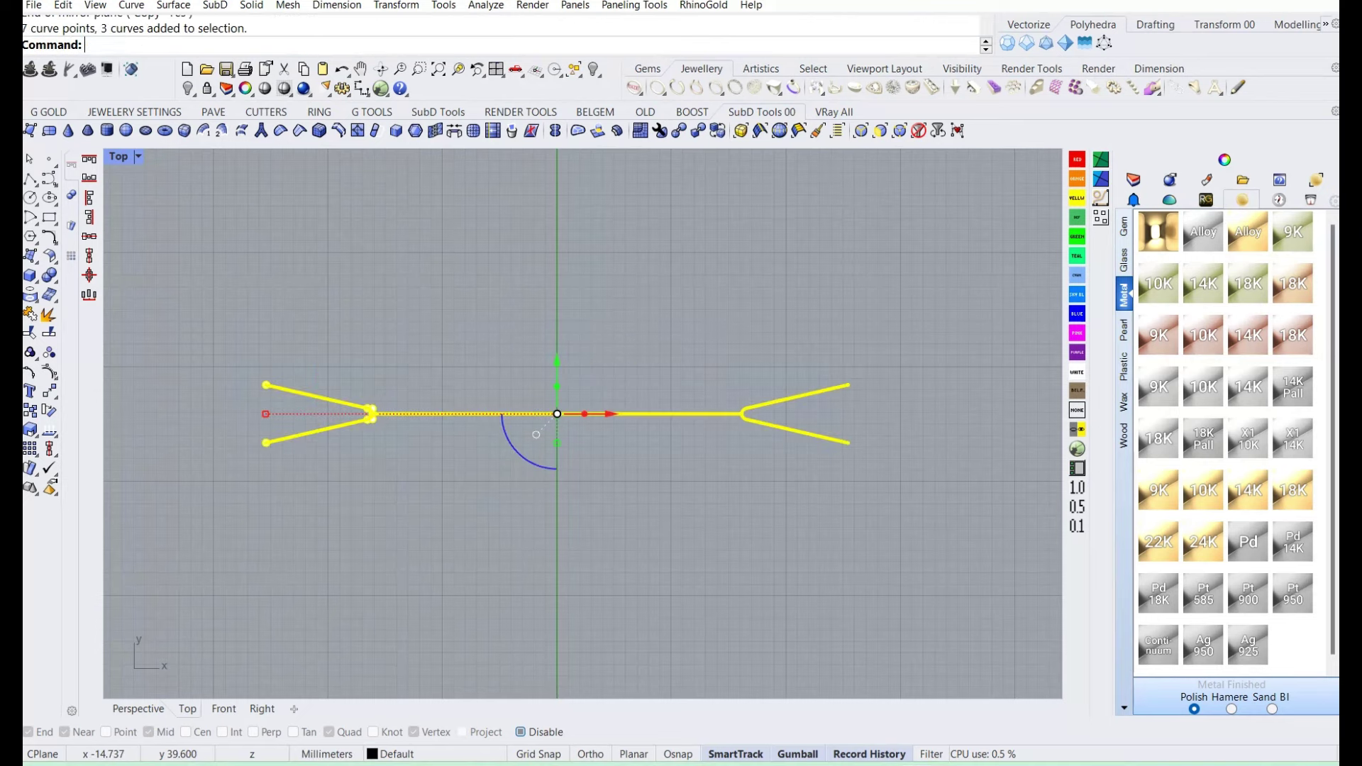
{"action": "key", "text": "Escape"}
{"action": "left_click_drag", "start_coordinate": [839, 443], "coordinate": [182, 334]}
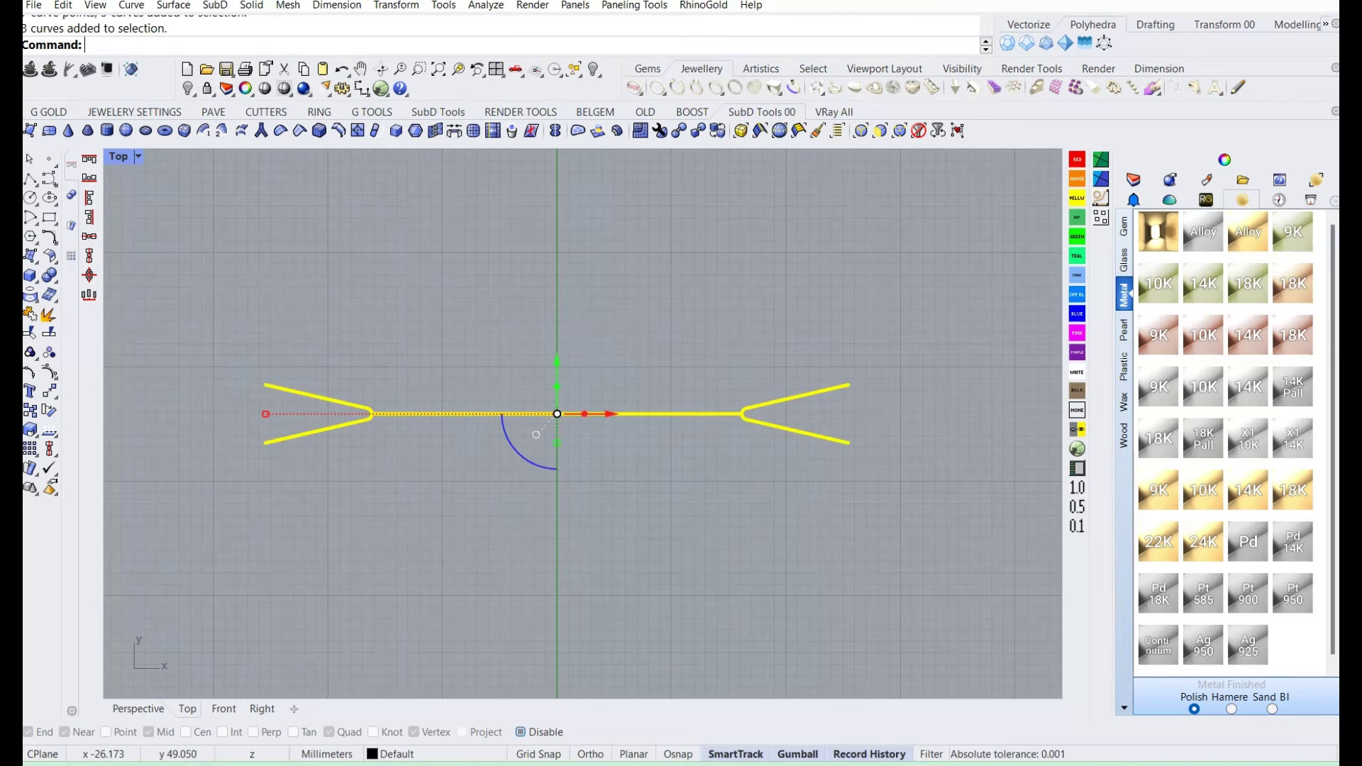
{"action": "left_click", "coordinate": [261, 130]}
- Finish the SubD pipe around the curves with the default radius of 1
{"action": "key", "text": "Return"}
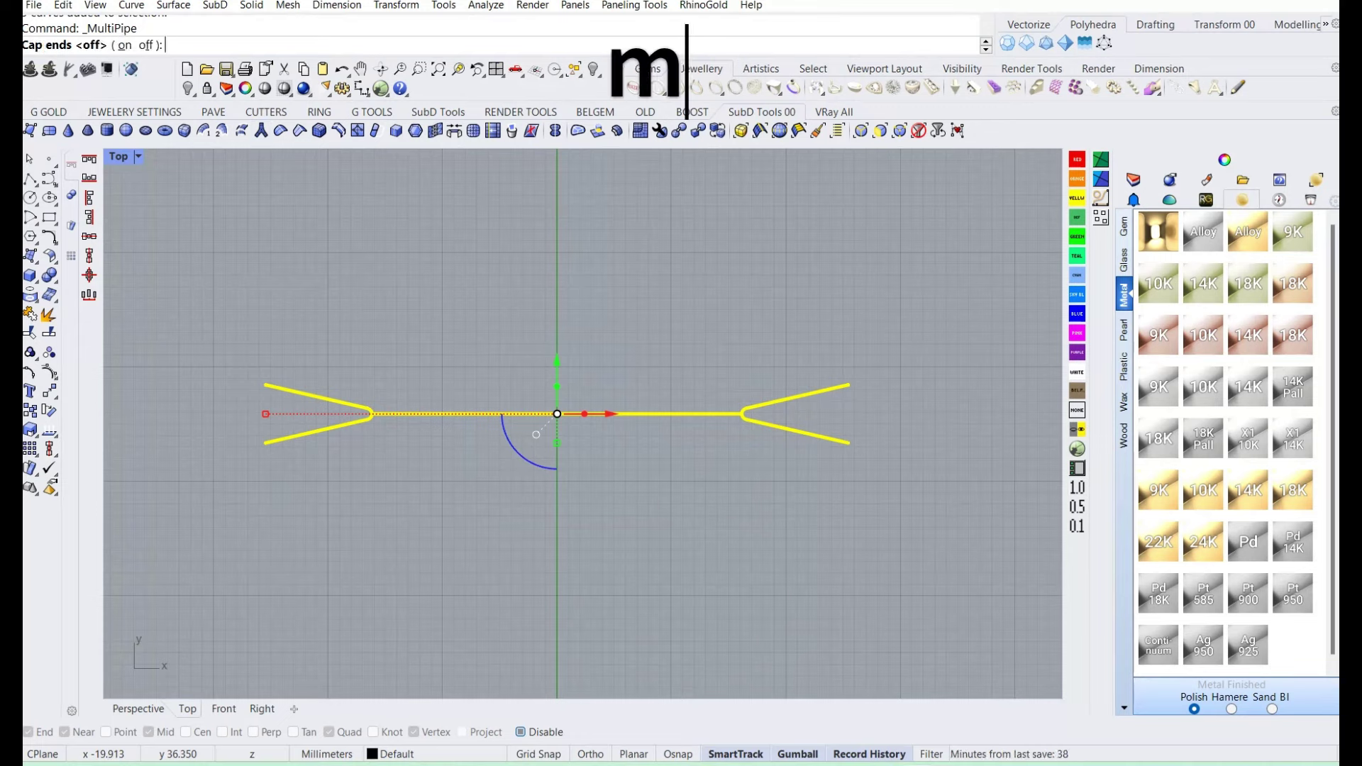
{"action": "type", "text": "o"}
{"action": "key", "text": "Return"}
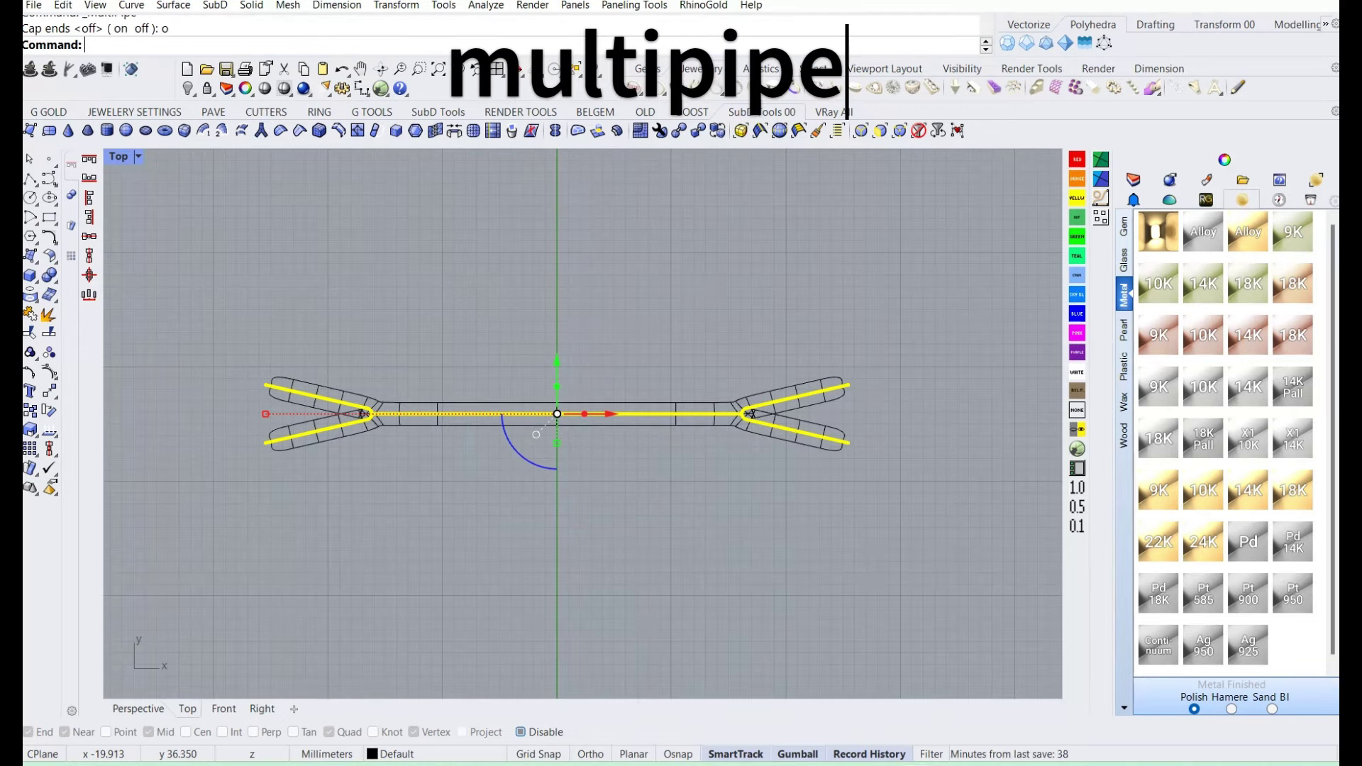
{"action": "key", "text": "Escape"}
{"action": "scroll", "coordinate": [355, 402], "scroll_direction": "up", "scroll_amount": 4}
{"action": "scroll", "coordinate": [356, 402], "scroll_direction": "up", "scroll_amount": 4}
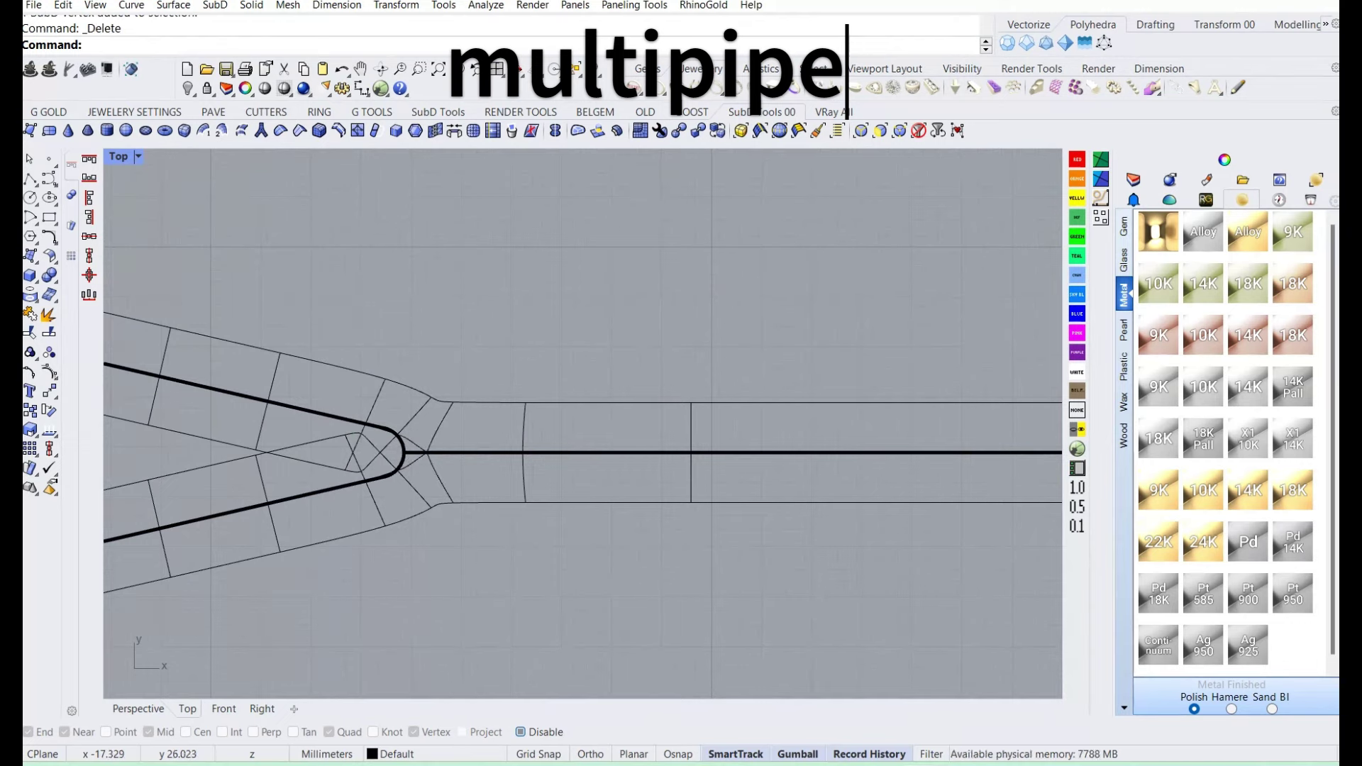
- Delete the stray edge and vertex at the left fork junction, undoing a mistaken delete
{"action": "left_click", "coordinate": [358, 454]}
{"action": "key", "text": "Delete"}
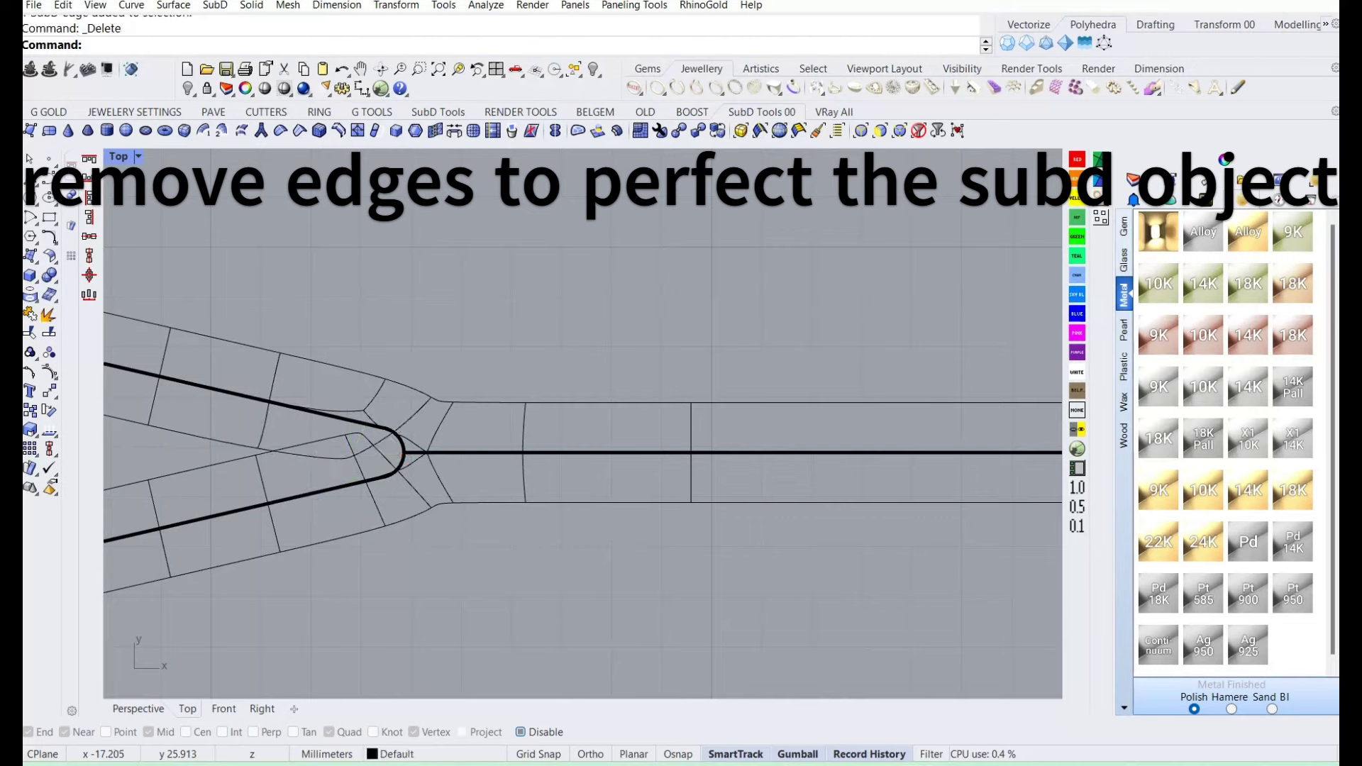
{"action": "key", "text": "ctrl+z"}
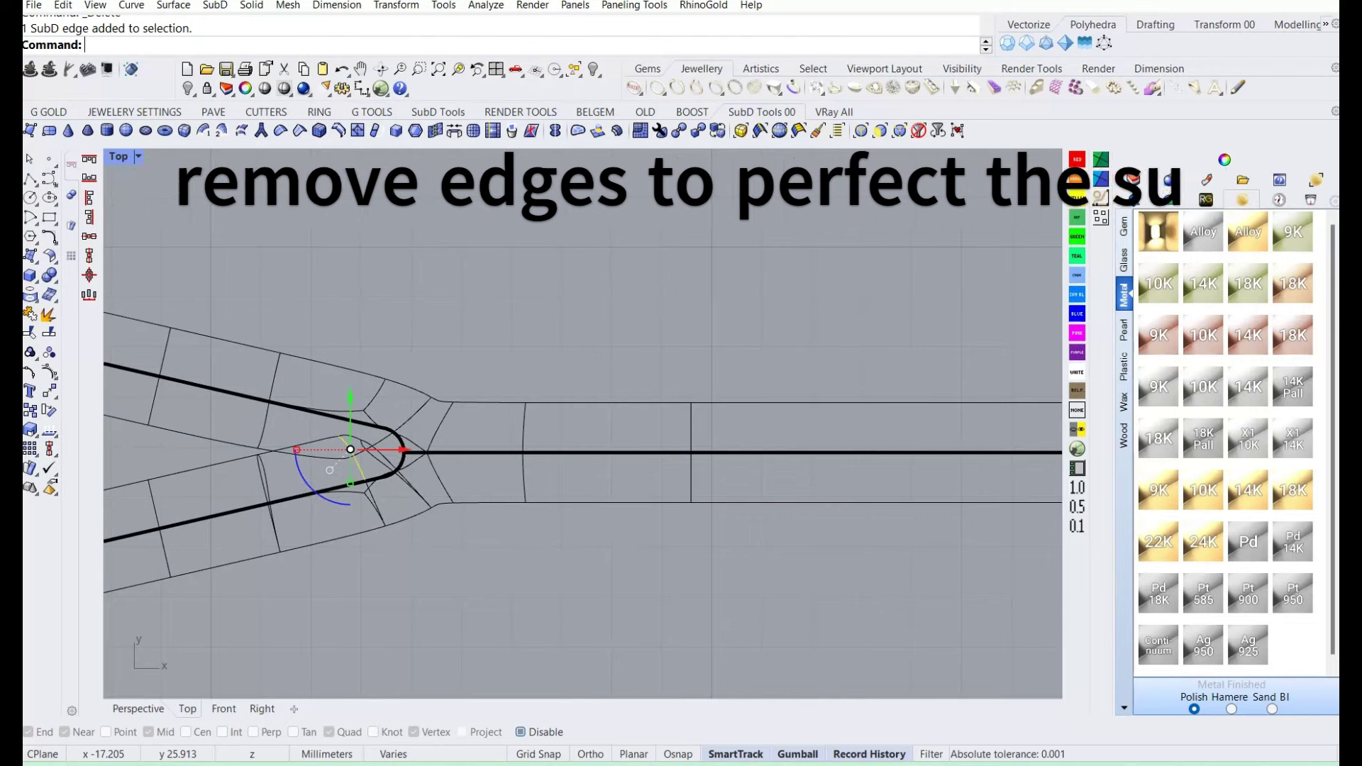
{"action": "key", "text": "Escape"}
{"action": "left_click", "coordinate": [363, 451]}
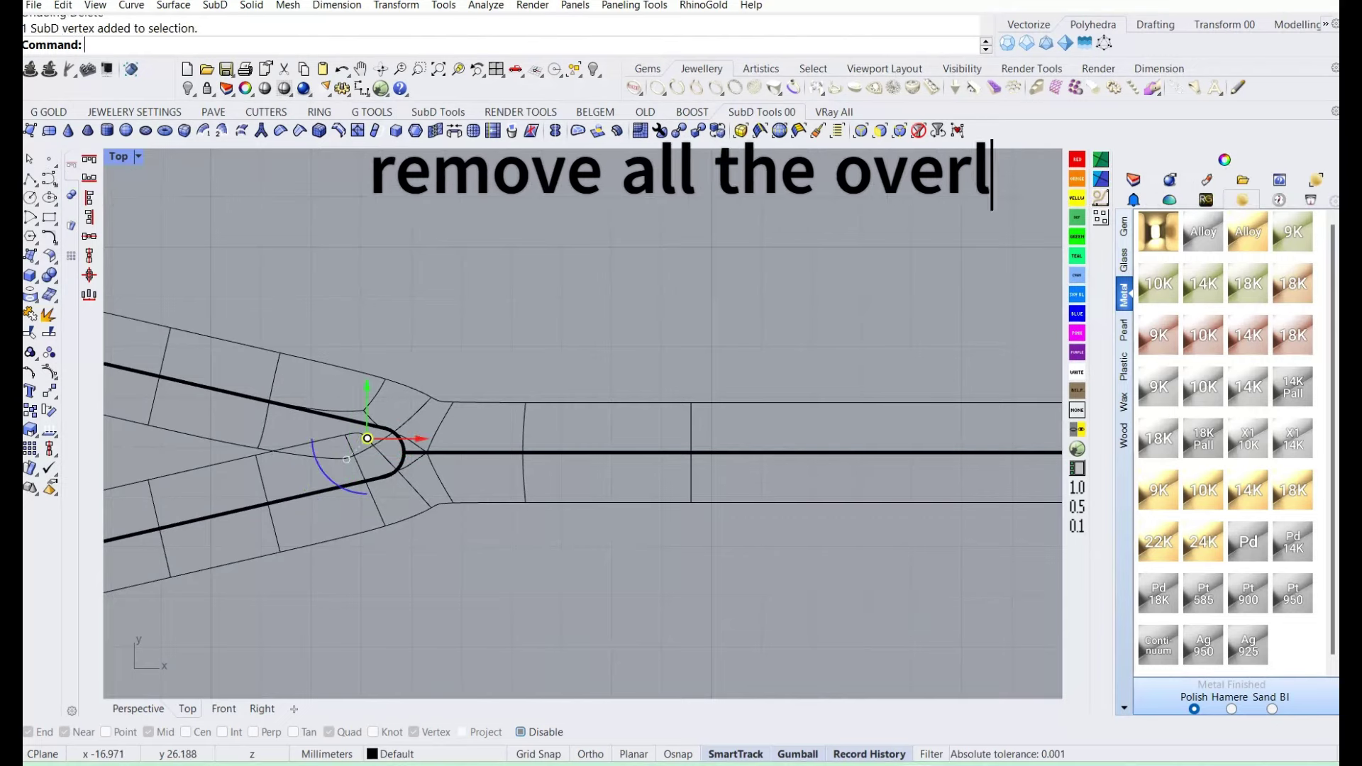
{"action": "key", "text": "Delete"}
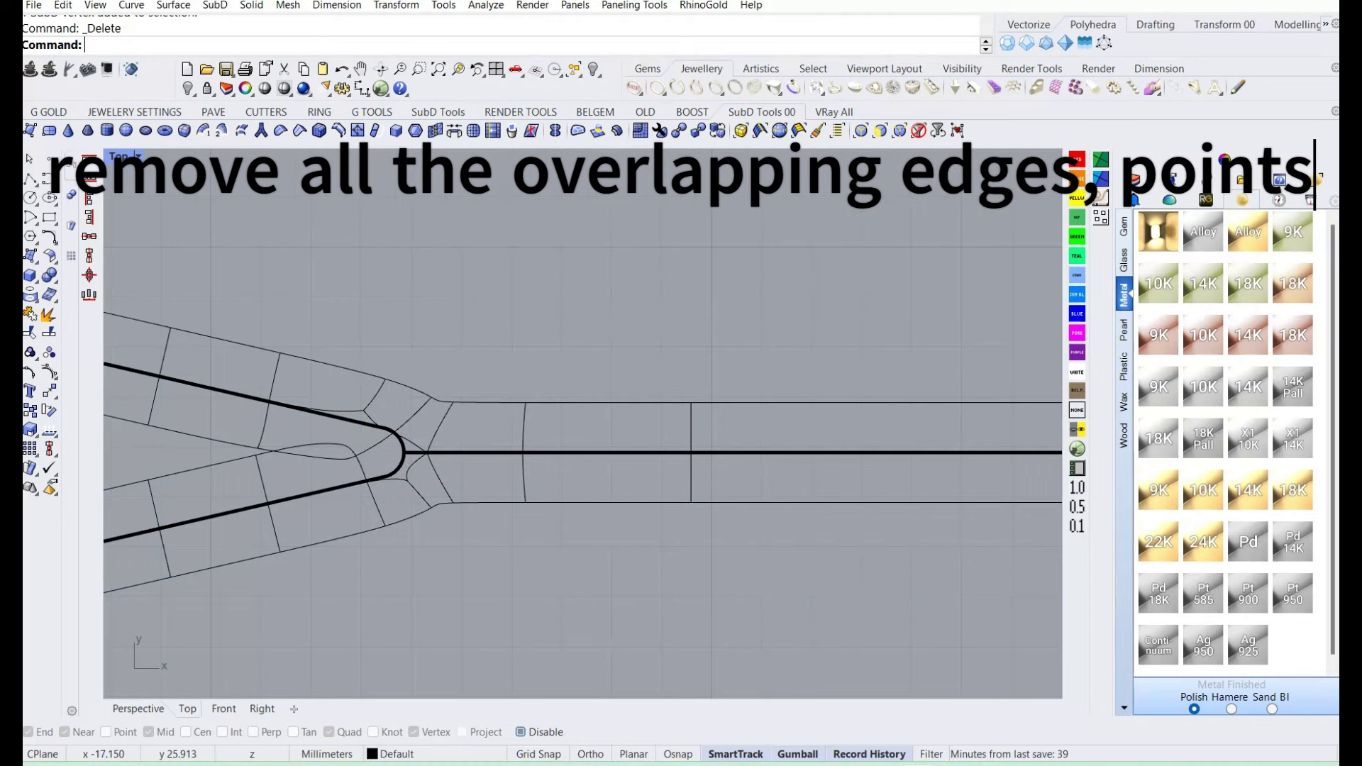
{"action": "scroll", "coordinate": [351, 442], "scroll_direction": "down", "scroll_amount": 5}
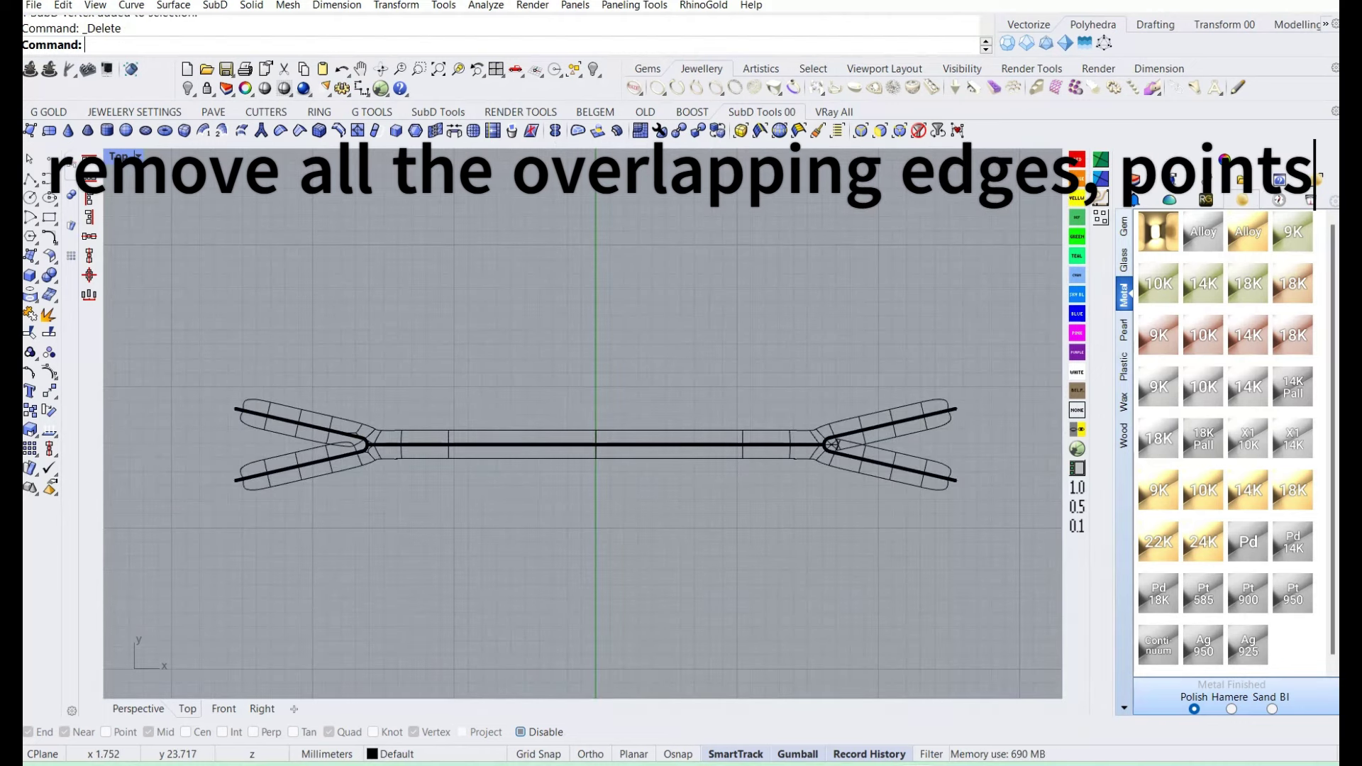
{"action": "left_click", "coordinate": [603, 445]}
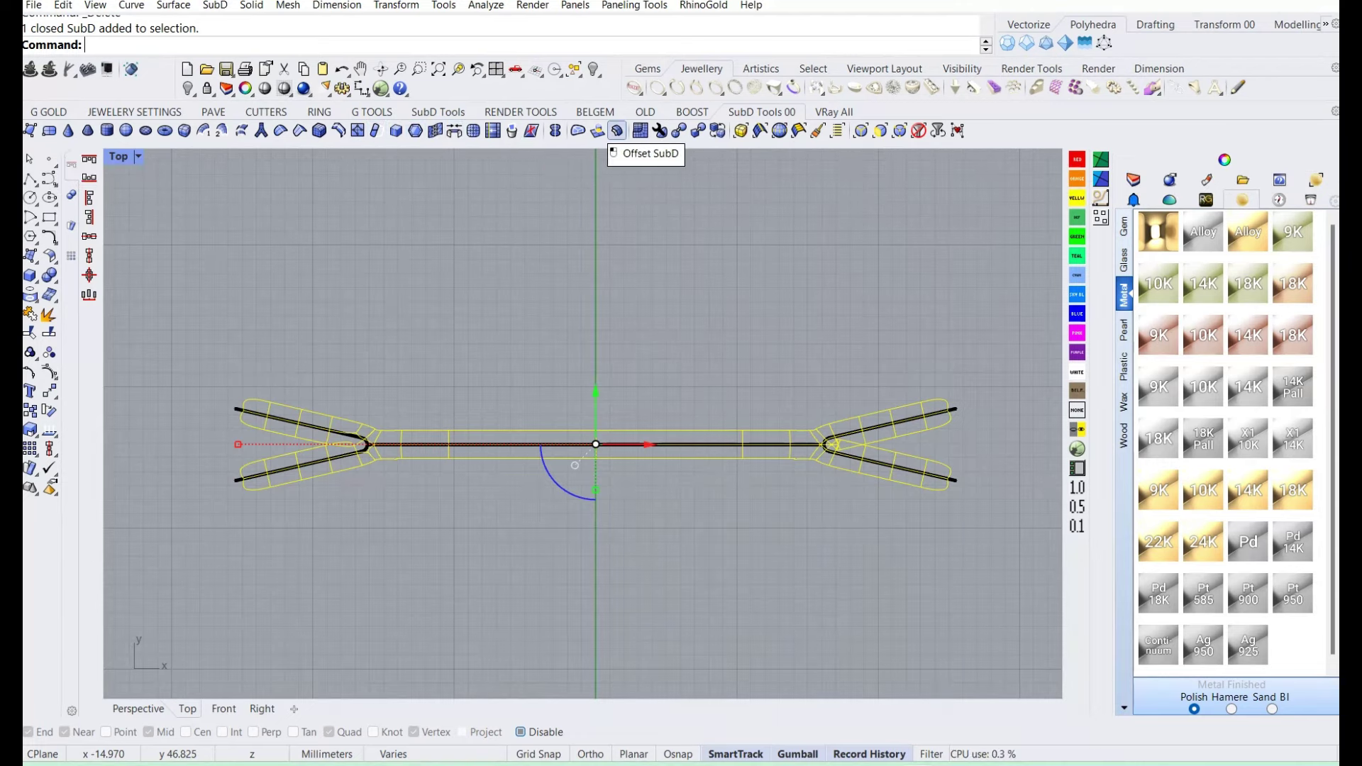
- Reflect the SubD shank across the YAxis, keeping its orientation
{"action": "left_click", "coordinate": [555, 130]}
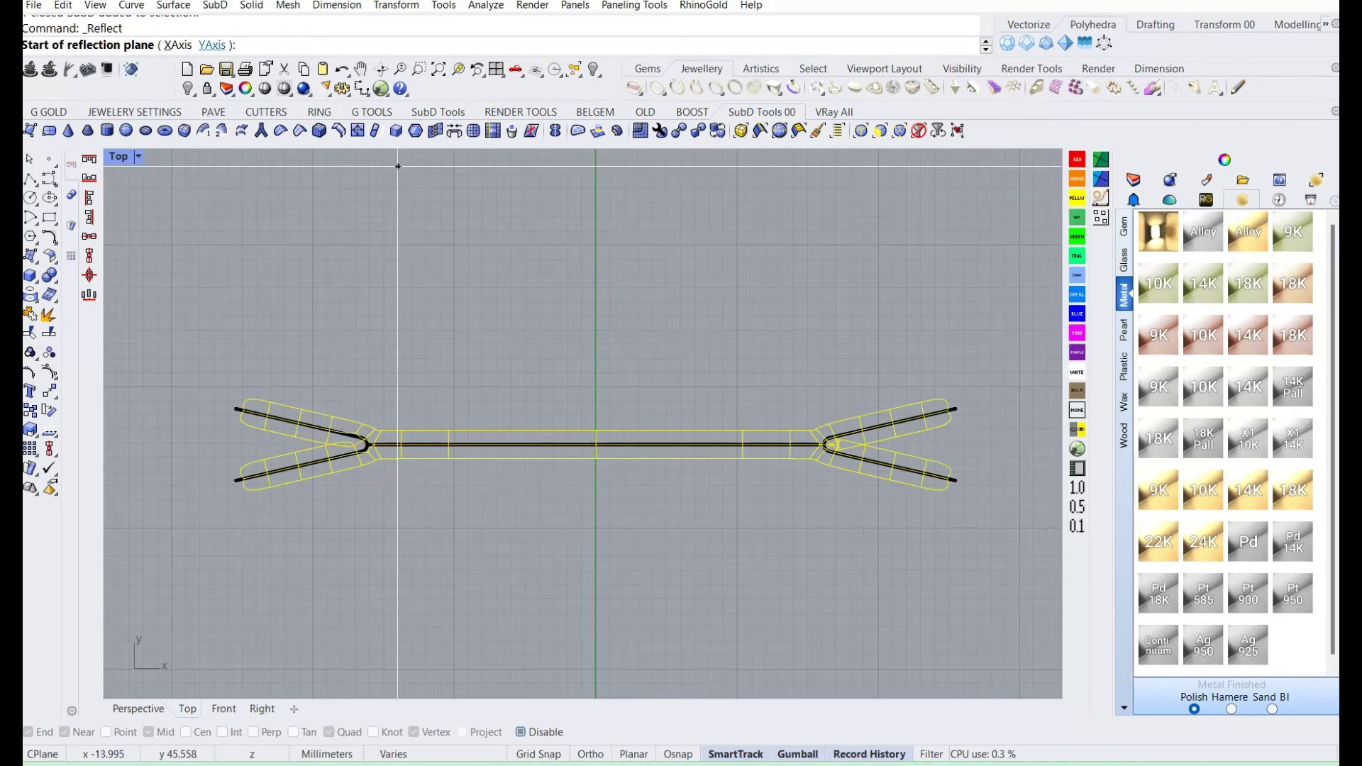
{"action": "type", "text": "y"}
{"action": "key", "text": "Return"}
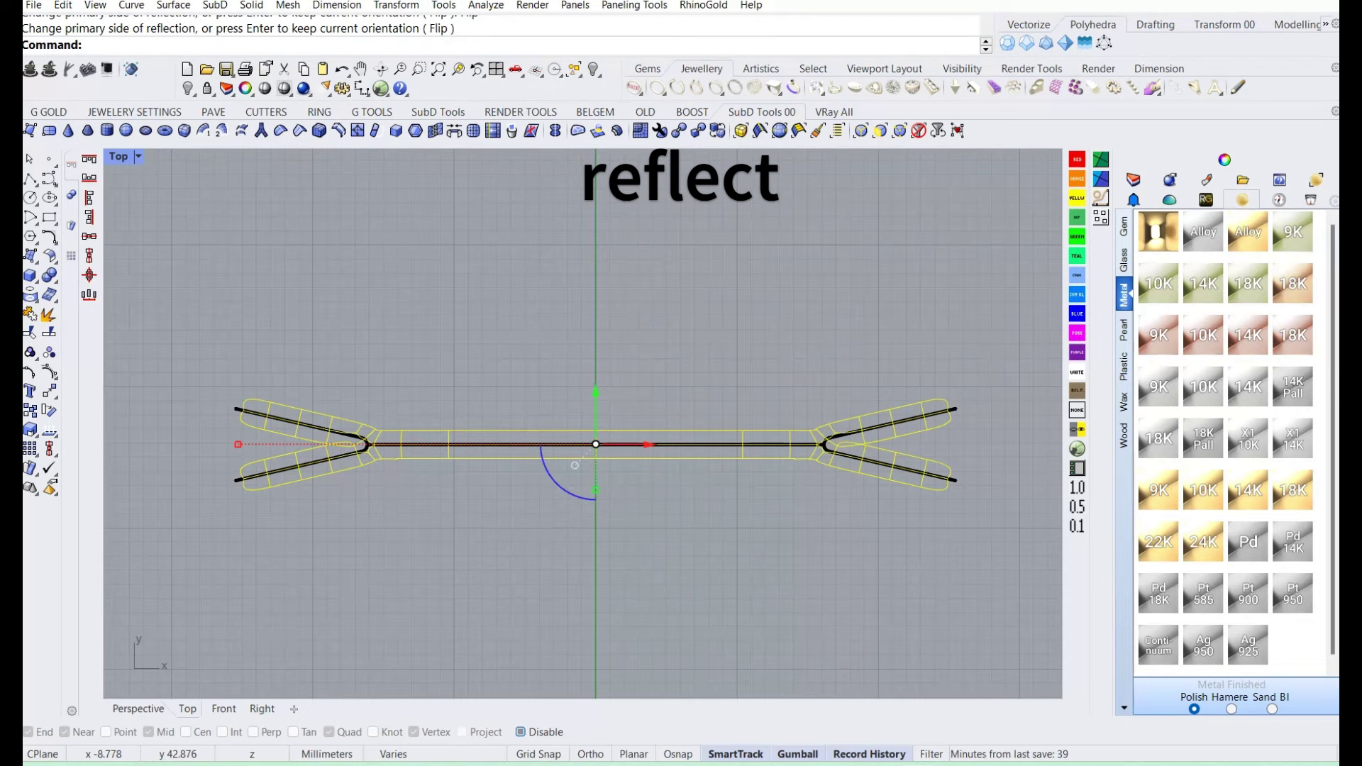
{"action": "key", "text": "Return"}
{"action": "scroll", "coordinate": [573, 457], "scroll_direction": "up", "scroll_amount": 3}
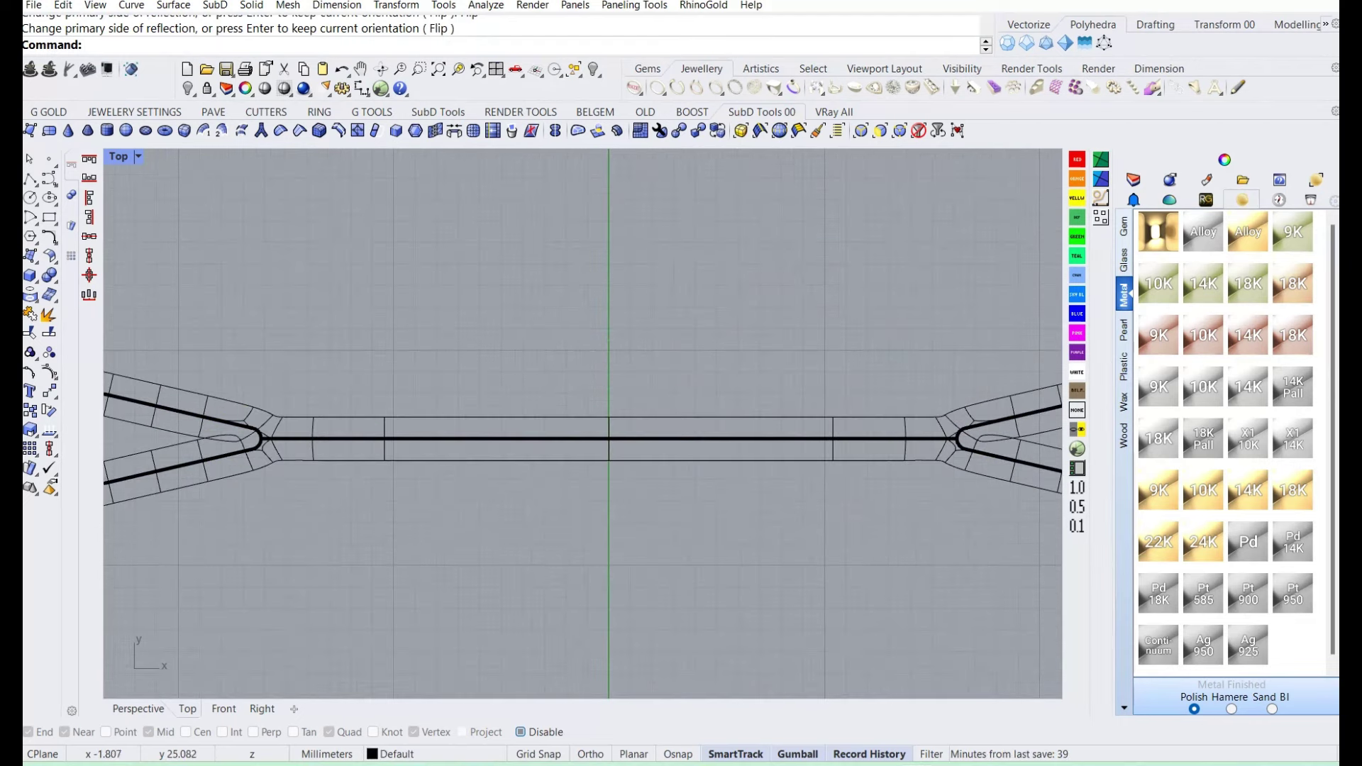
{"action": "left_click", "coordinate": [571, 439]}
{"action": "key", "text": "Escape"}
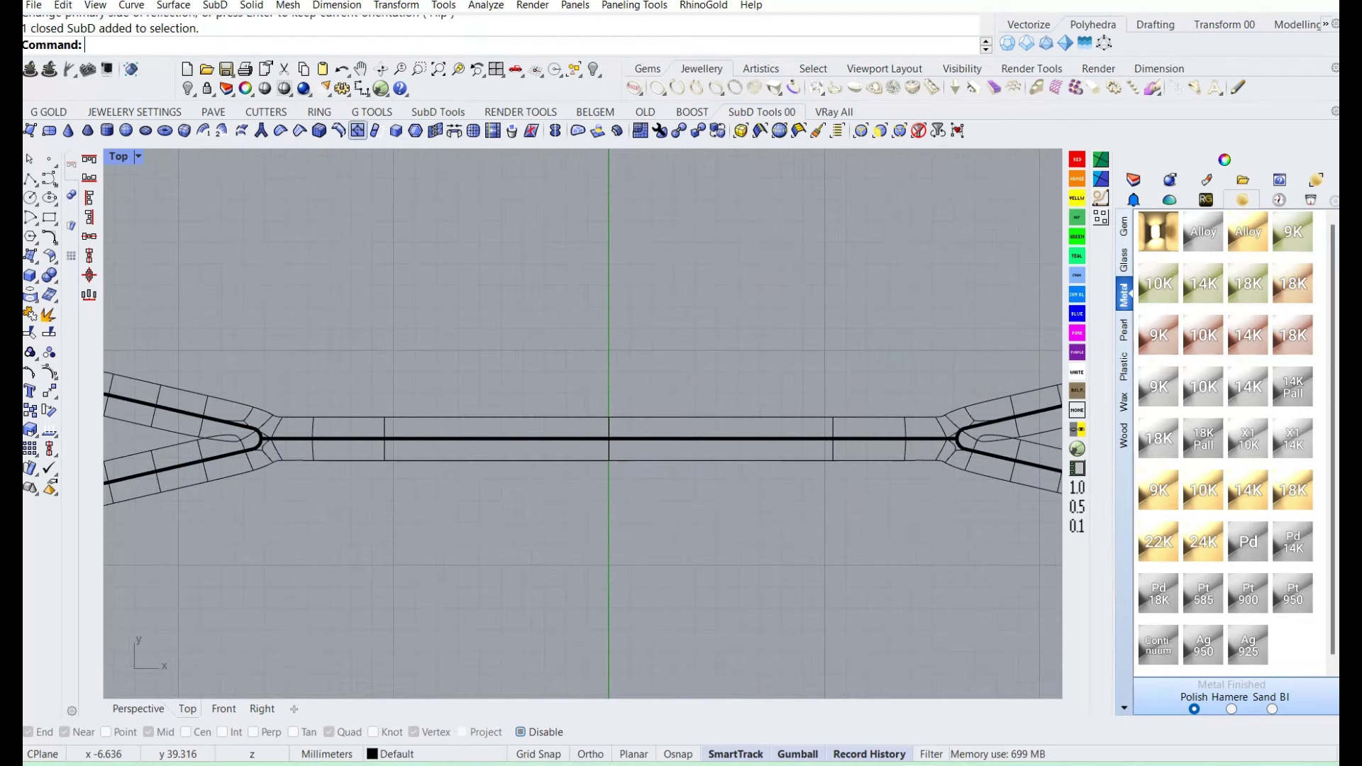
- Insert edge loops with BothSides=Yes across the shank's straight middle, then reselect the SubD
{"action": "left_click", "coordinate": [338, 131]}
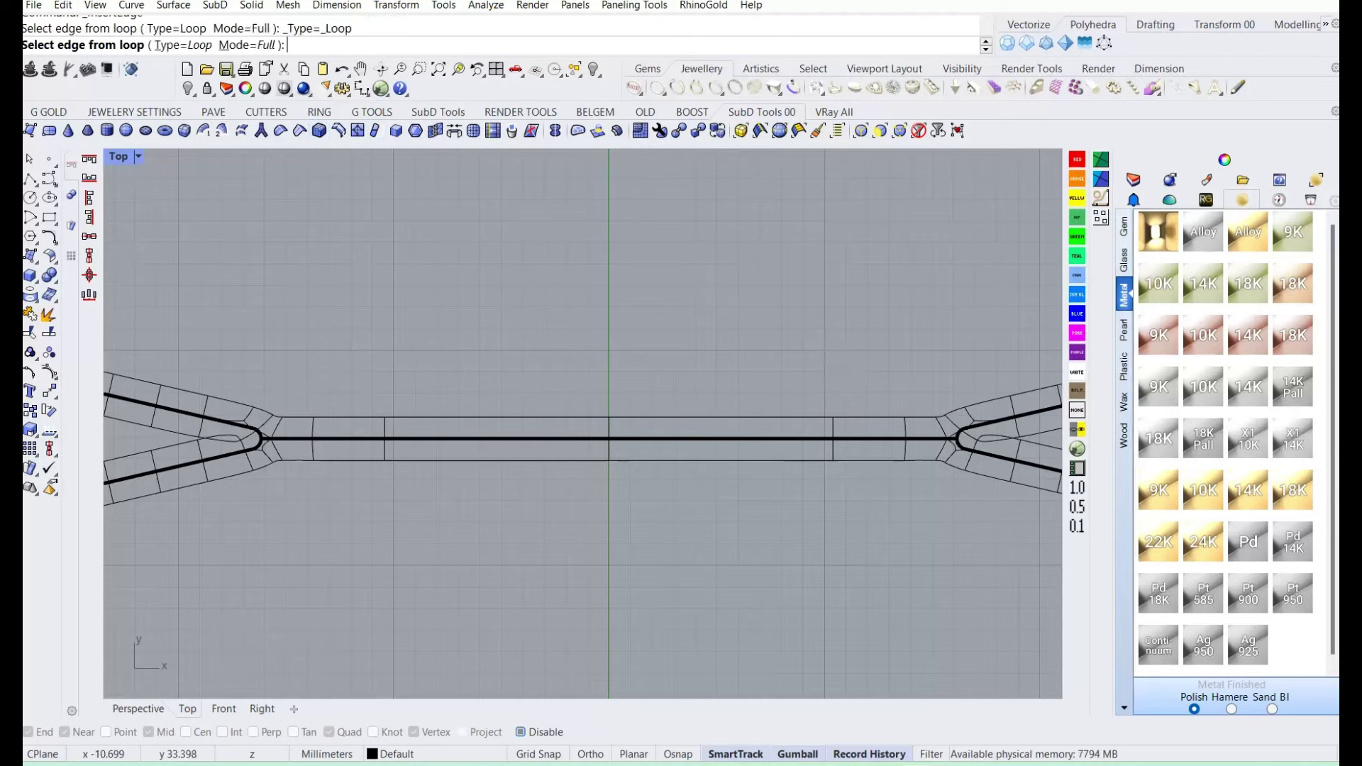
{"action": "left_click", "coordinate": [606, 439]}
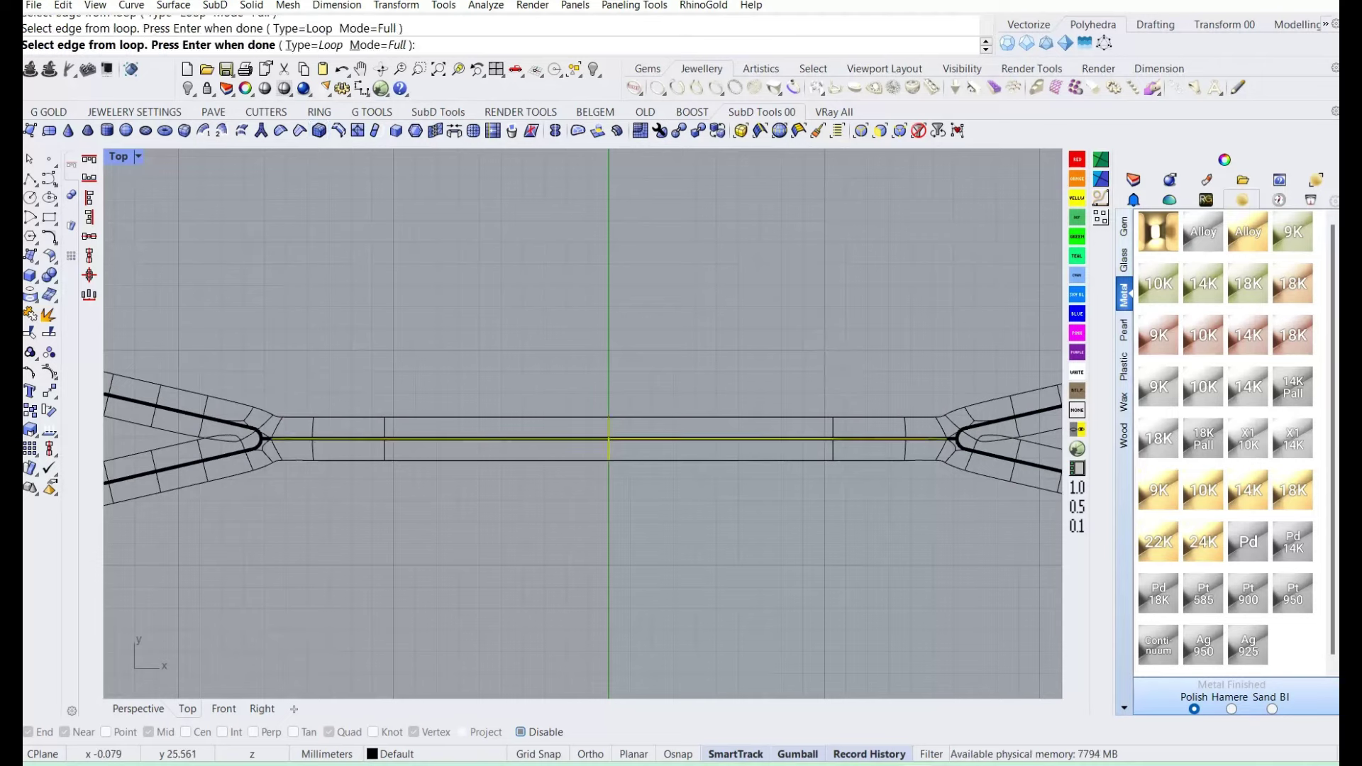
{"action": "key", "text": "Return"}
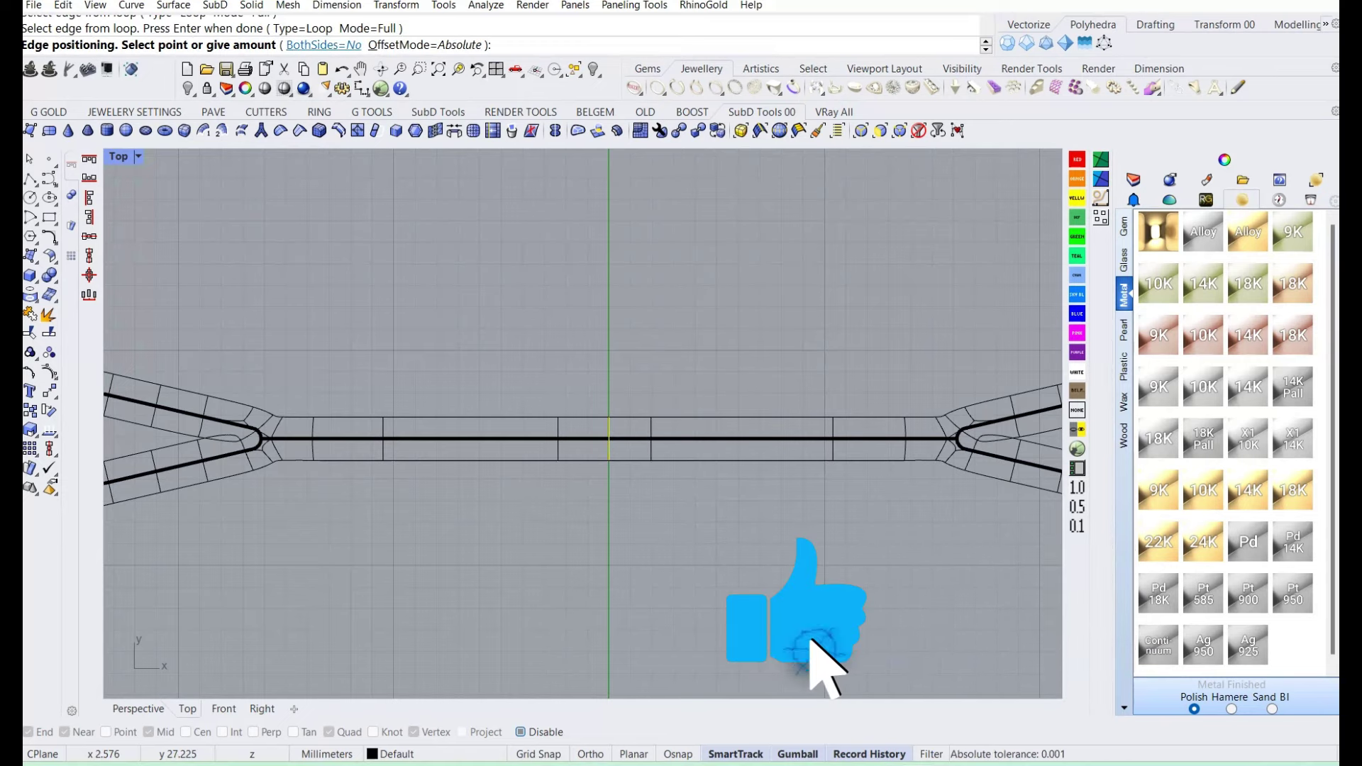
{"action": "left_click", "coordinate": [324, 45]}
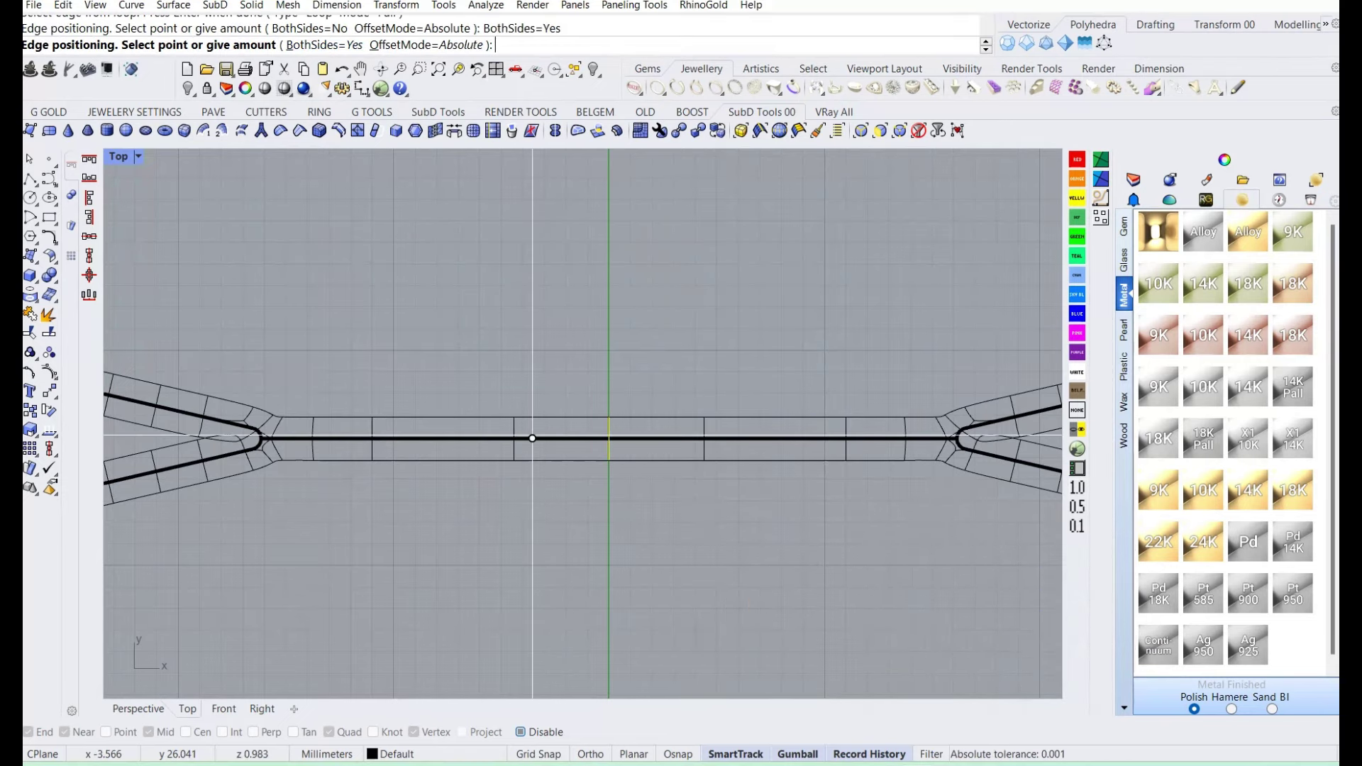
{"action": "left_click", "coordinate": [531, 439]}
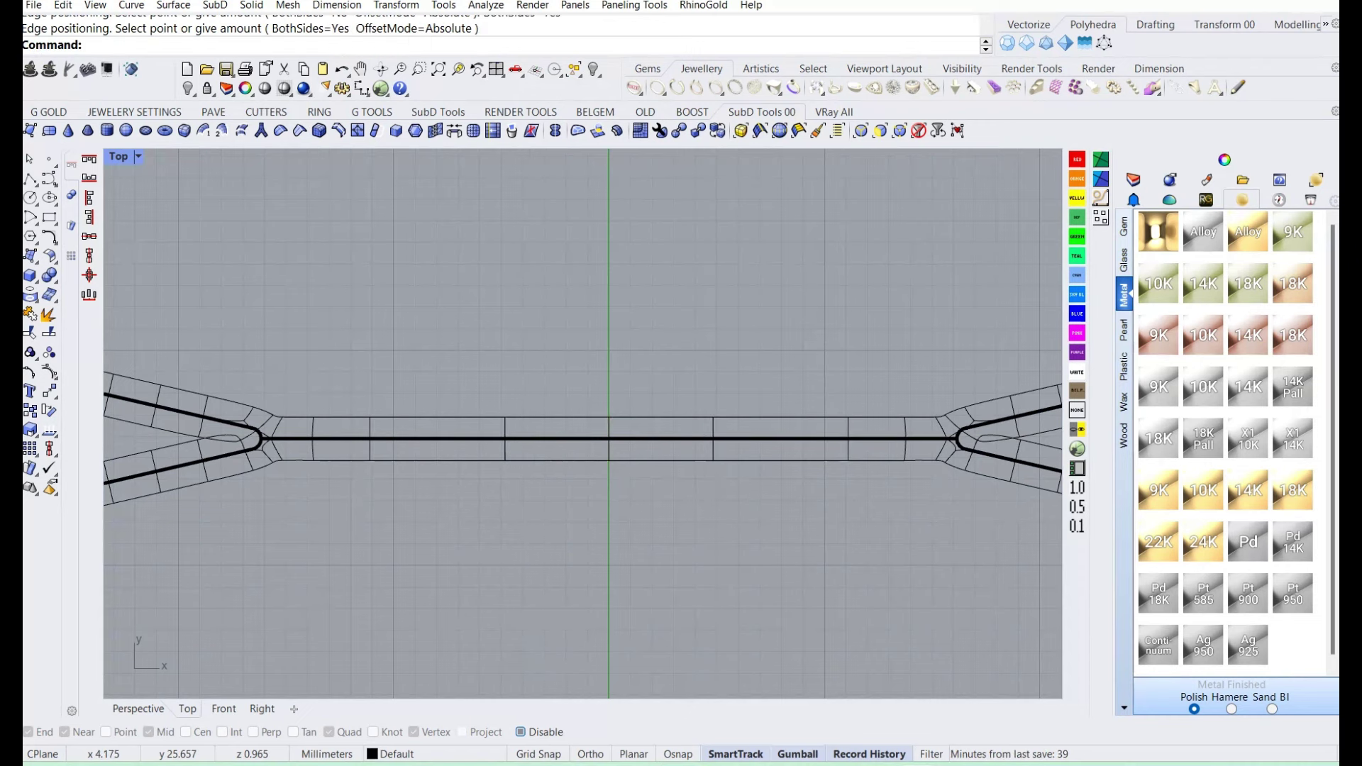
{"action": "scroll", "coordinate": [683, 509], "scroll_direction": "down", "scroll_amount": 3}
{"action": "scroll", "coordinate": [655, 474], "scroll_direction": "down", "scroll_amount": 2}
{"action": "left_click", "coordinate": [654, 472]}
- Restore four viewports, then Flow the shank from its base line onto the ring circle and undo it
{"action": "right_click_drag", "start_coordinate": [579, 496], "coordinate": [557, 447]}
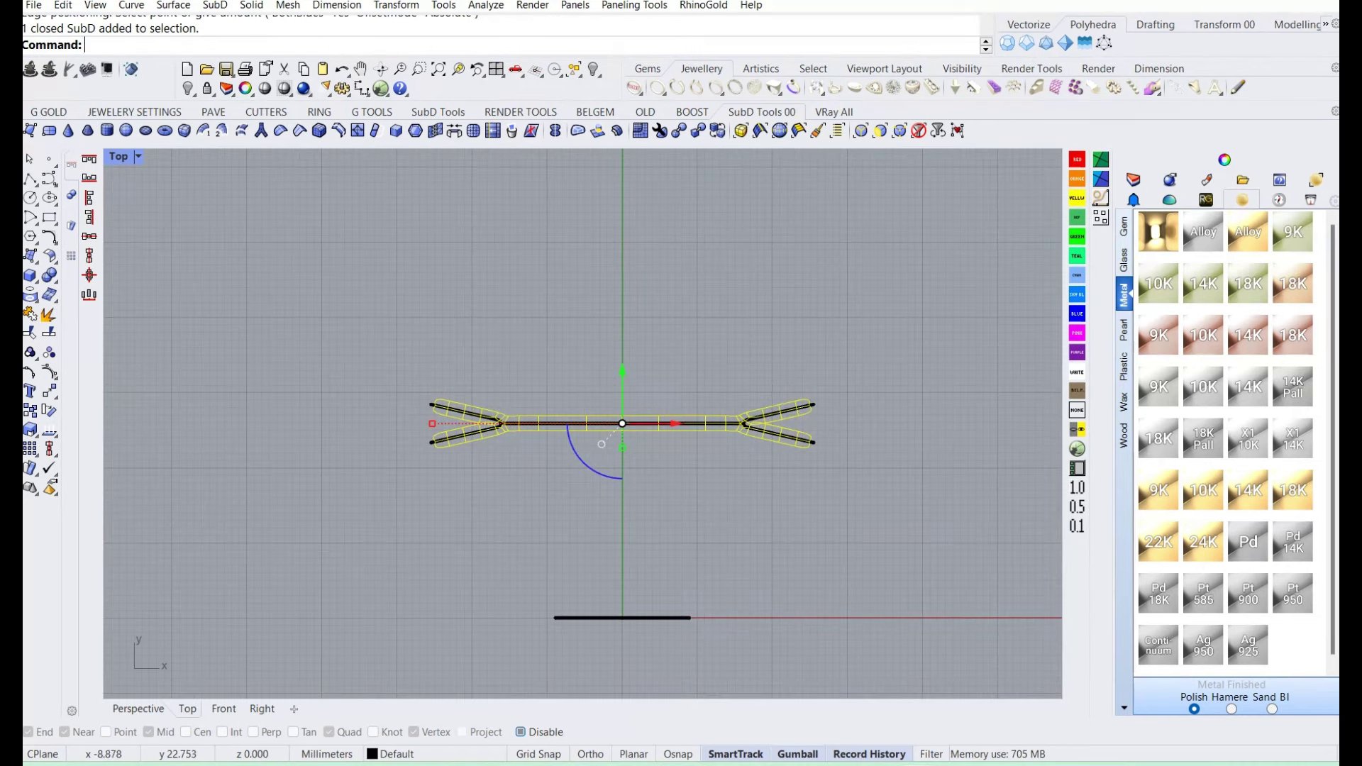
{"action": "key", "text": "ctrl+m"}
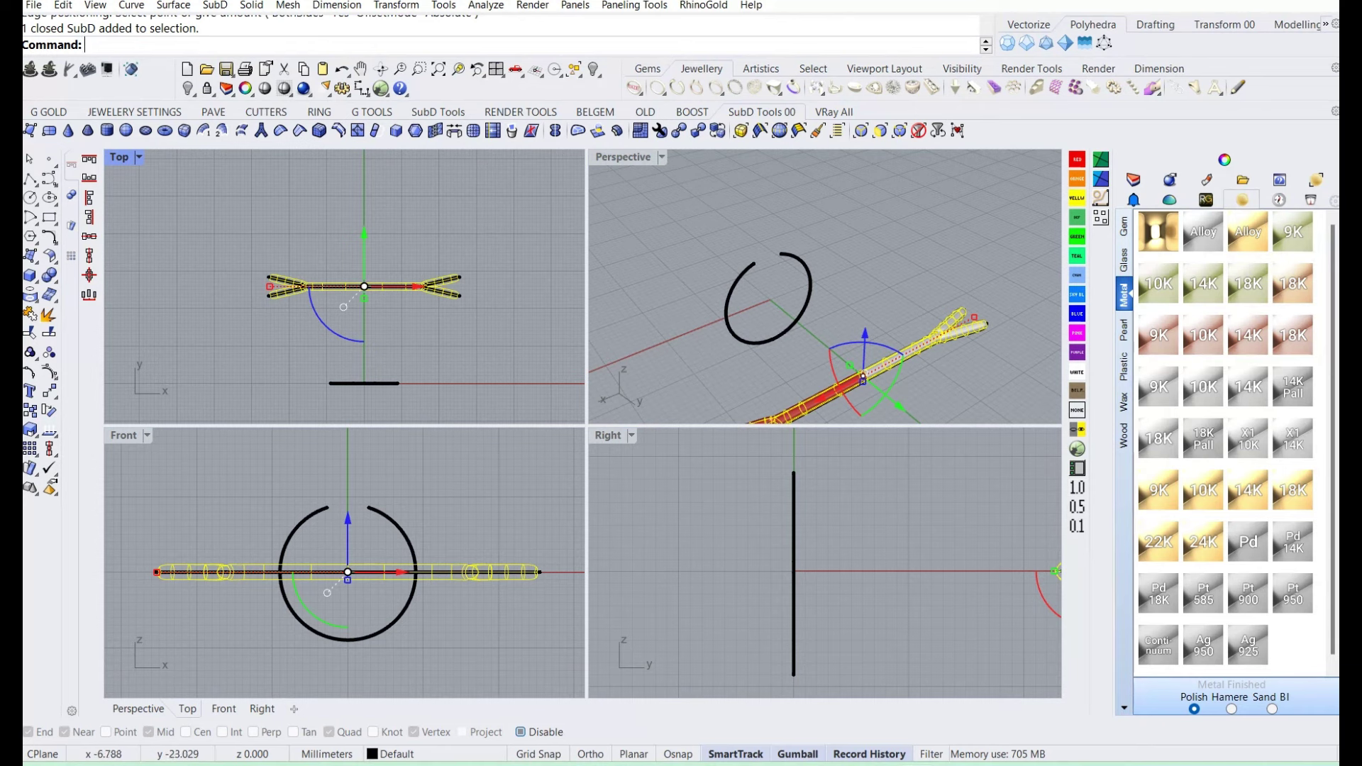
{"action": "right_click_drag", "start_coordinate": [823, 340], "coordinate": [780, 334]}
{"action": "type", "text": "f"}
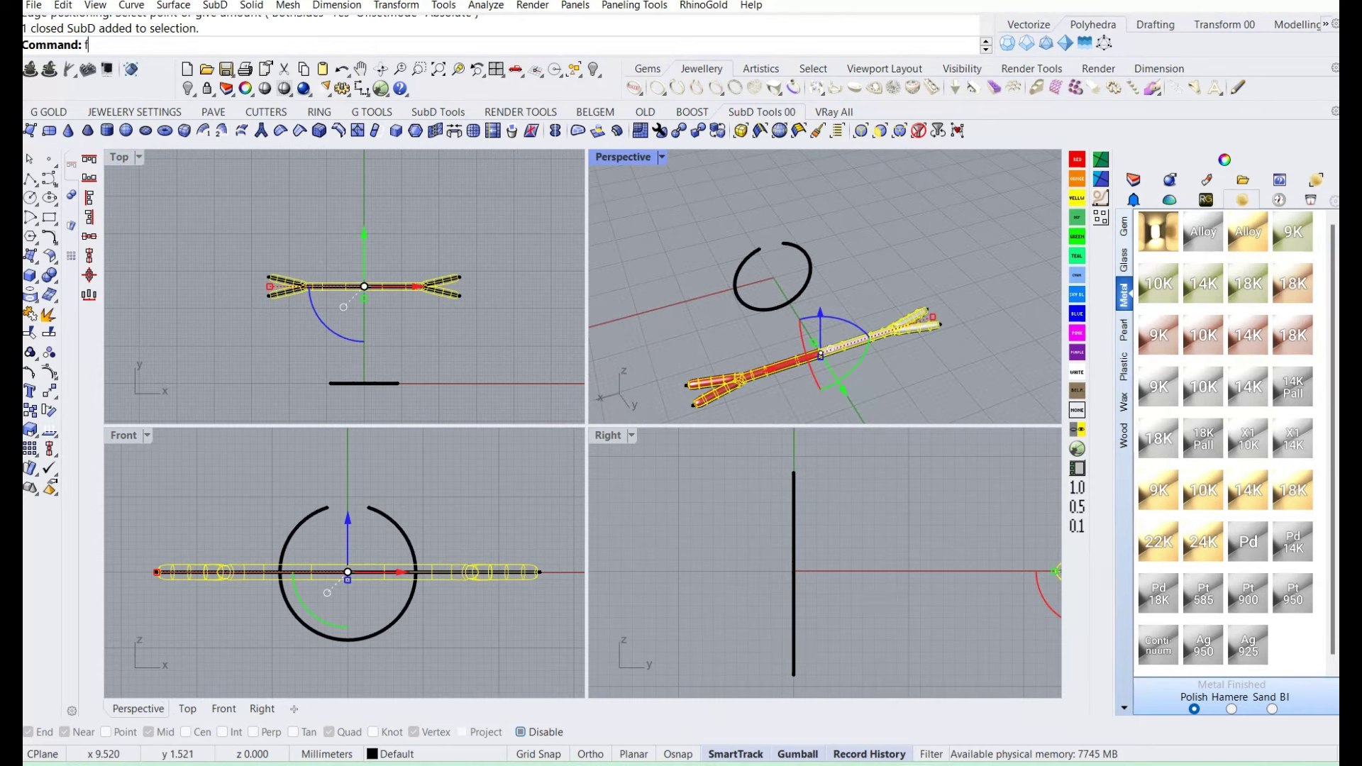
{"action": "type", "text": "low"}
{"action": "key", "text": "Return"}
{"action": "left_click", "coordinate": [234, 572]}
{"action": "left_click", "coordinate": [315, 514]}
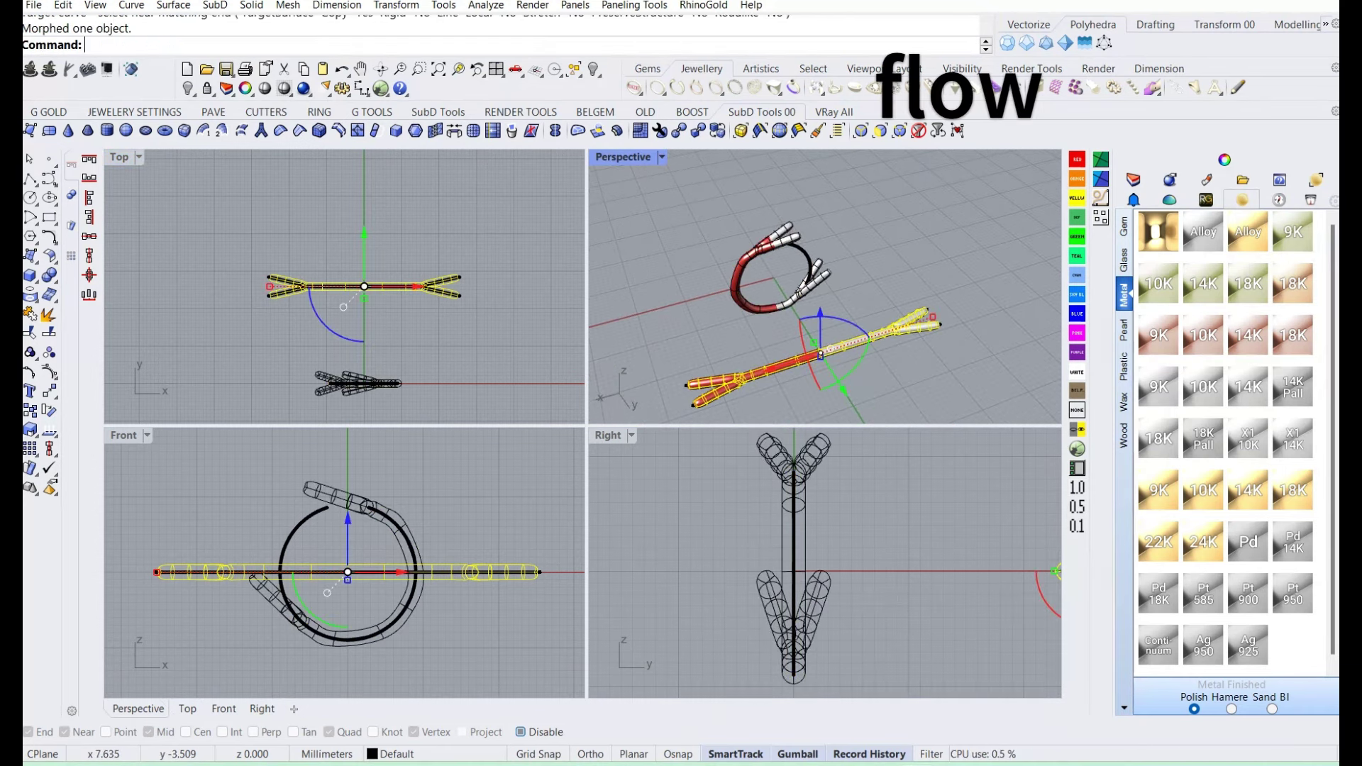
{"action": "key", "text": "ctrl+z"}
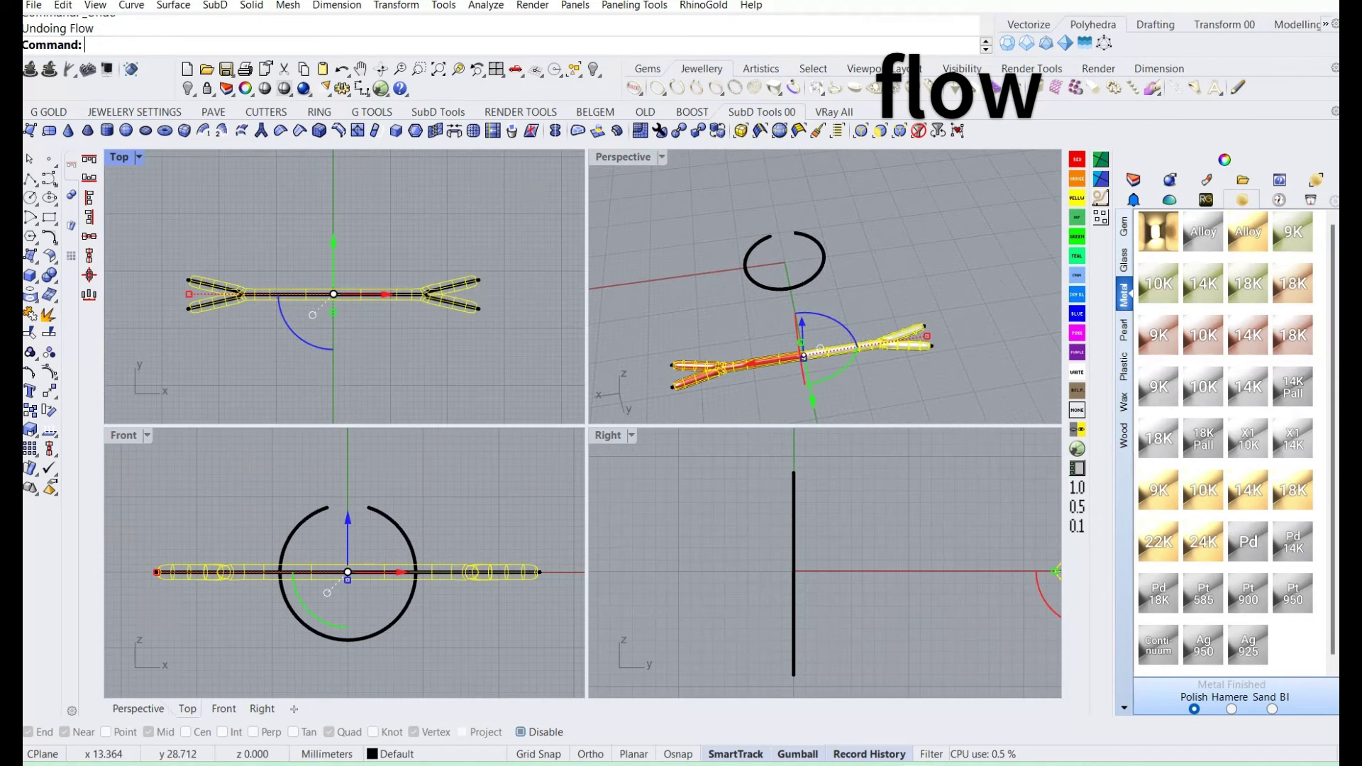
- Insert another pair of edge loops on the SubD shank and select it
{"action": "scroll", "coordinate": [312, 314], "scroll_direction": "up", "scroll_amount": 2}
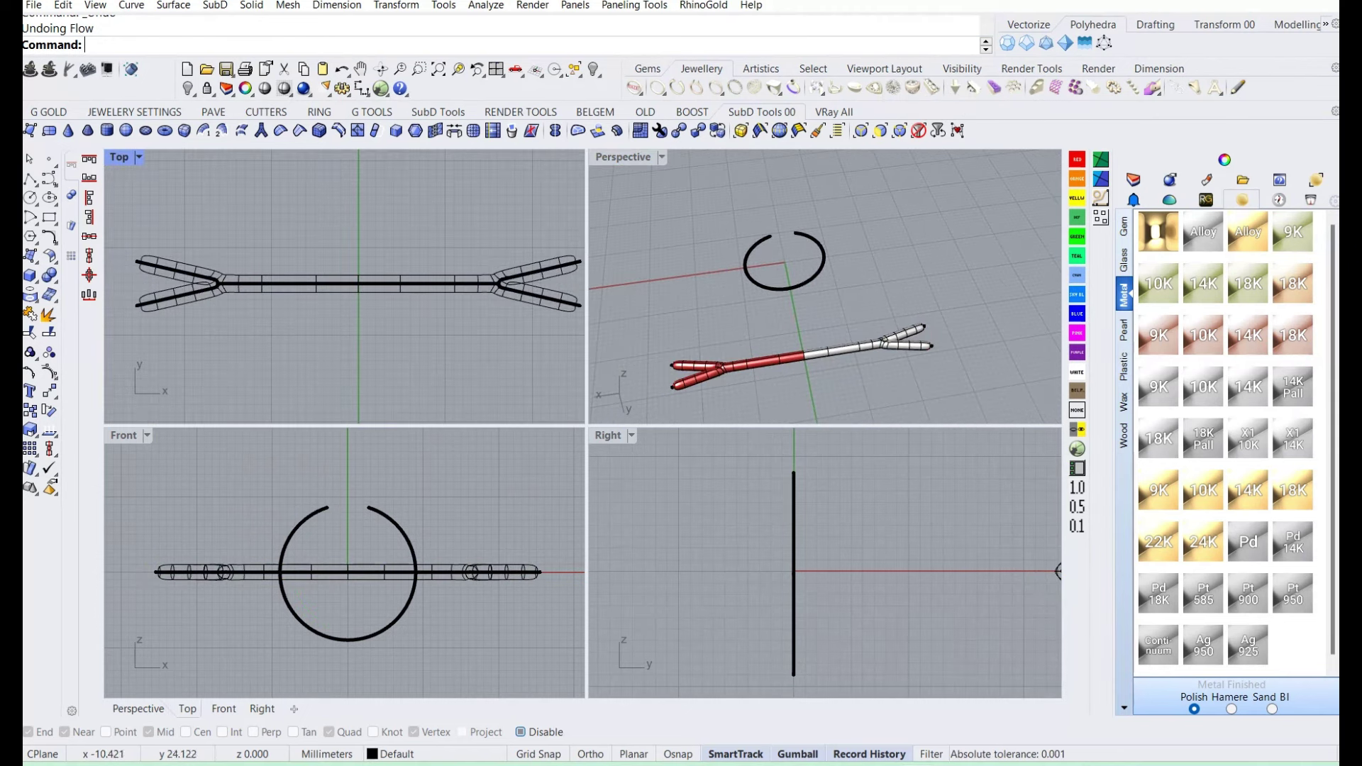
{"action": "scroll", "coordinate": [311, 313], "scroll_direction": "up", "scroll_amount": 2}
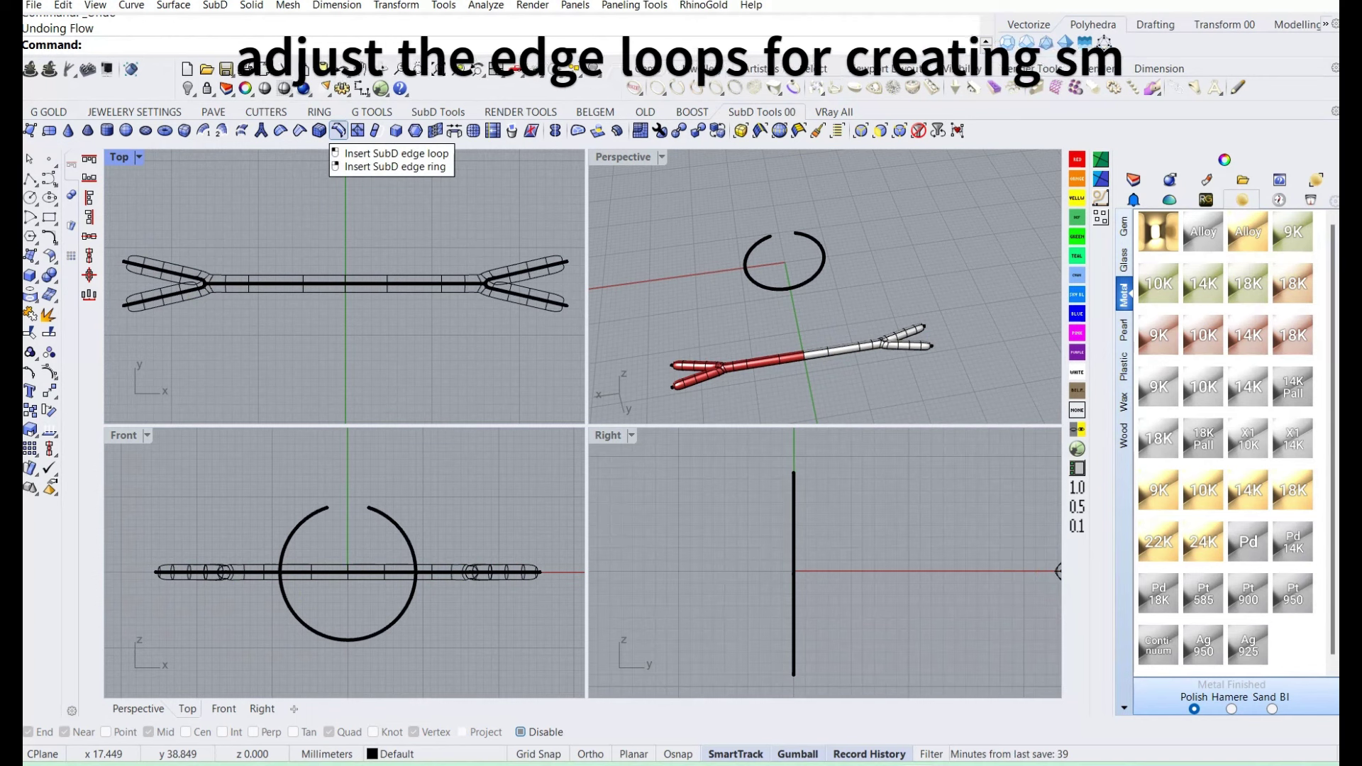
{"action": "left_click", "coordinate": [361, 69]}
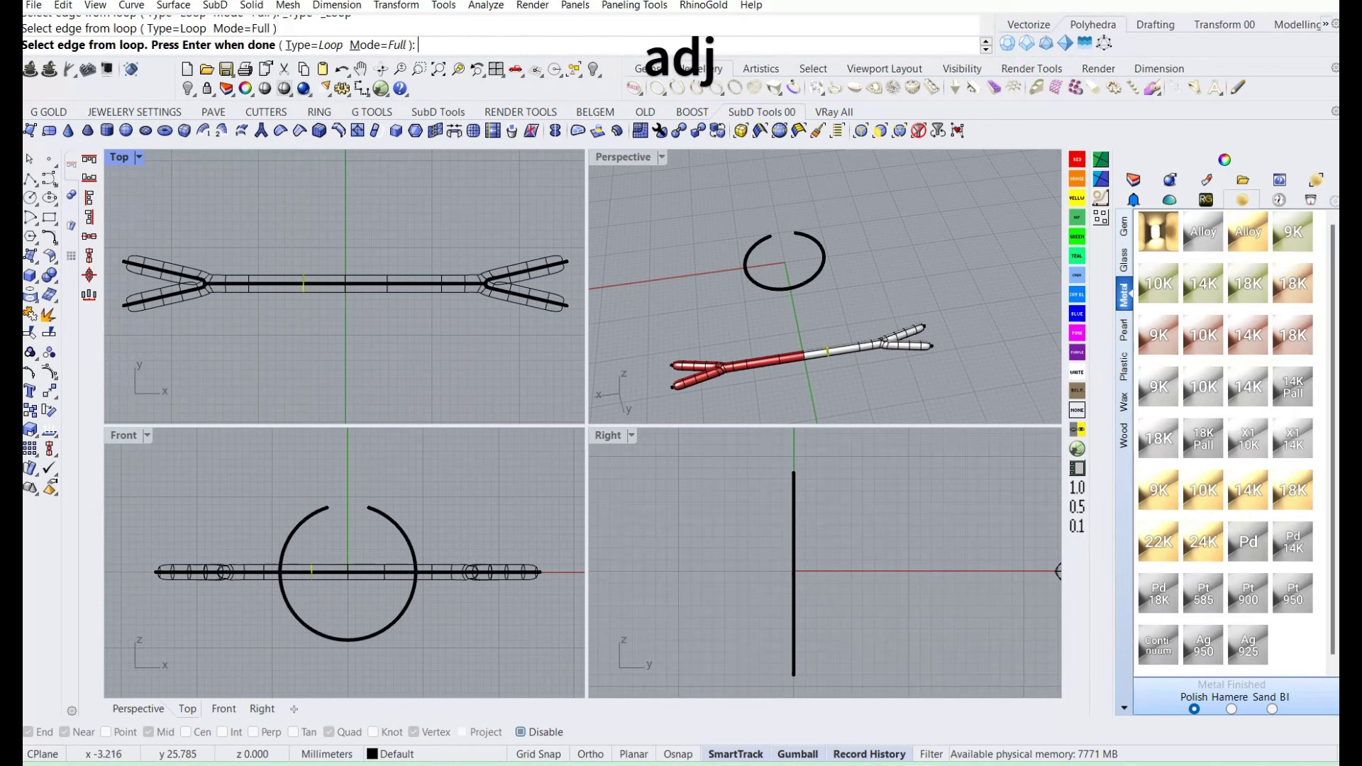
{"action": "key", "text": "Return"}
{"action": "left_click", "coordinate": [328, 283]}
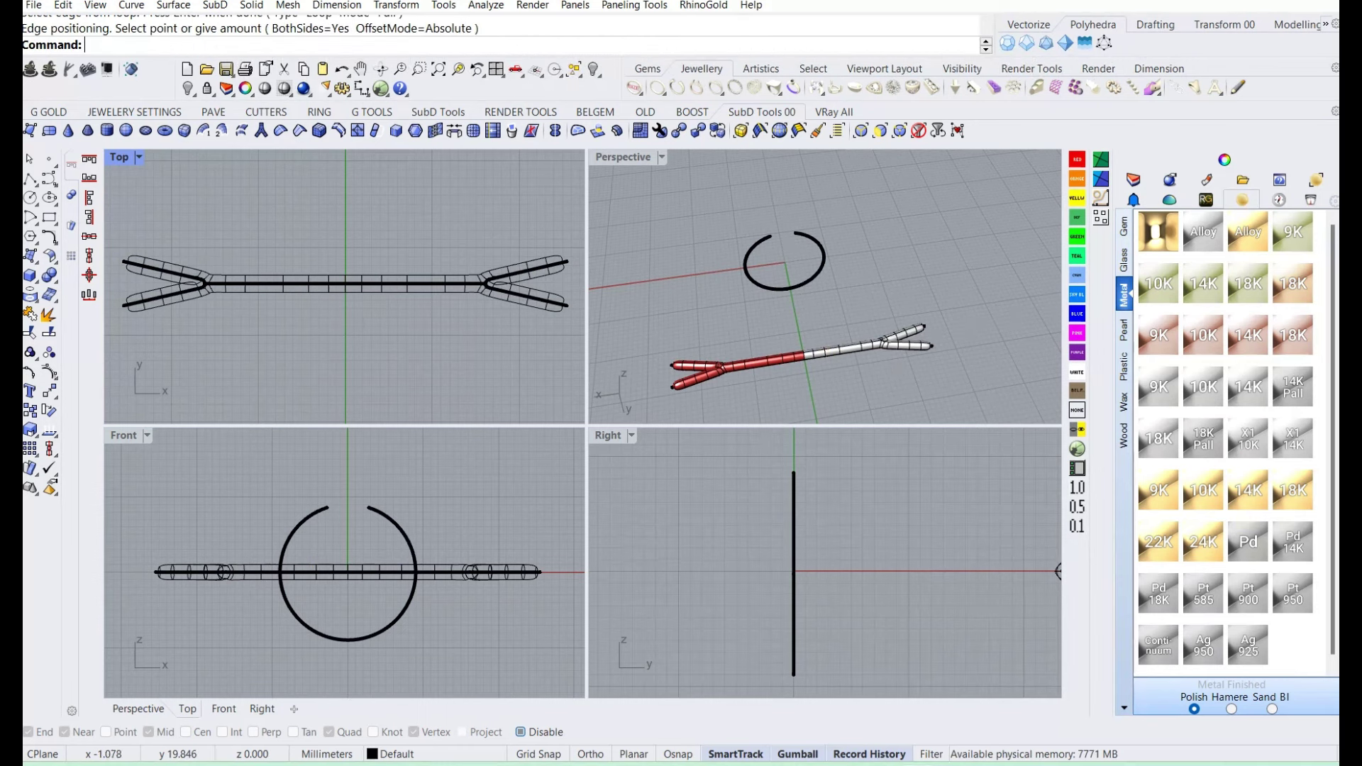
{"action": "left_click", "coordinate": [328, 283]}
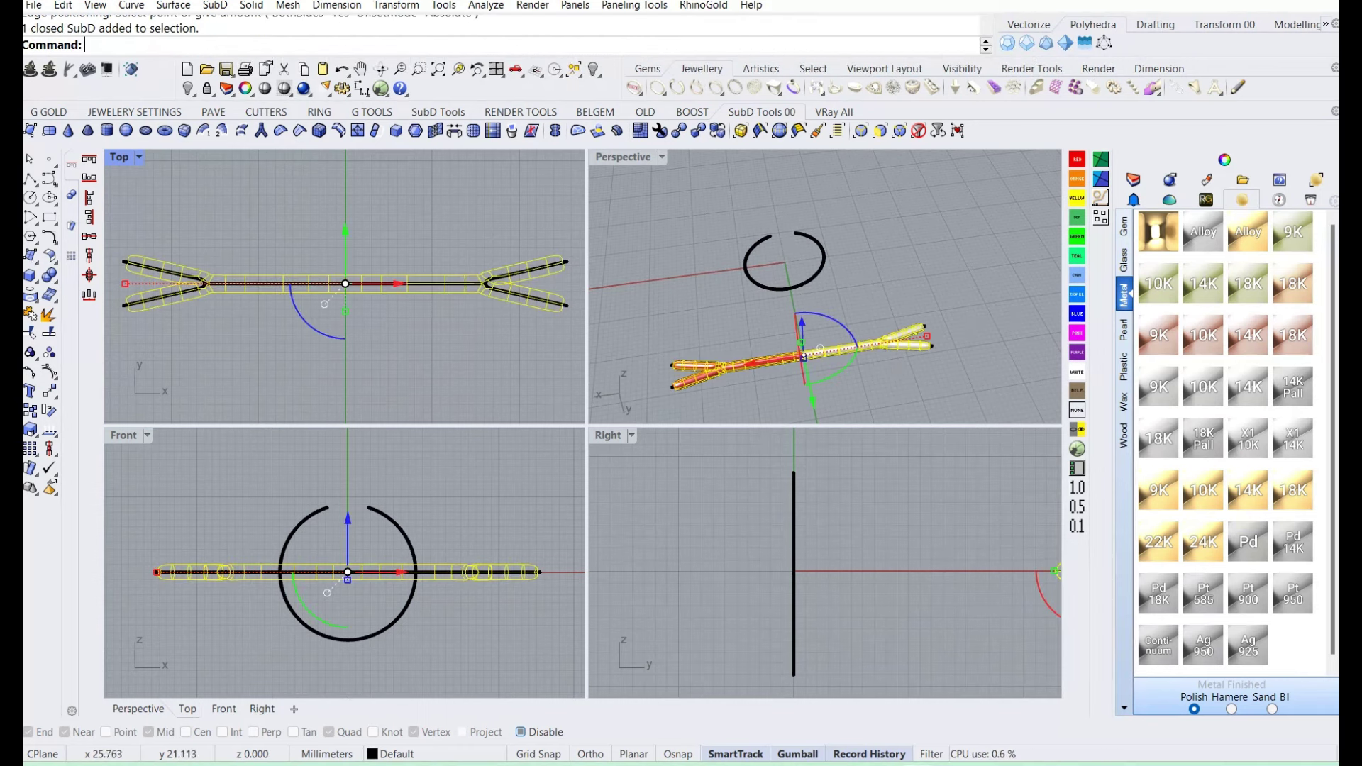
- Start Flow on the shank with the centre line as base, then cancel it
{"action": "type", "text": "flow"}
{"action": "key", "text": "Return"}
{"action": "left_click", "coordinate": [391, 571]}
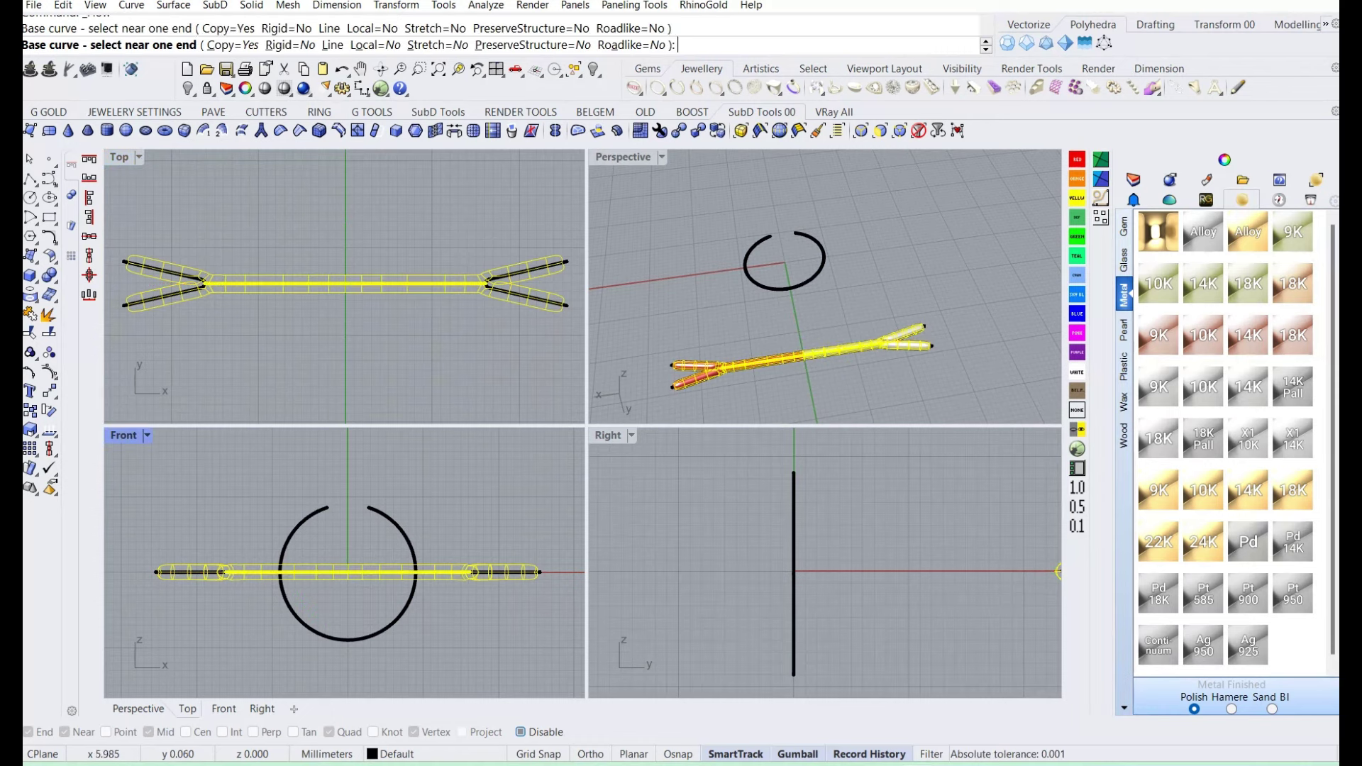
{"action": "key", "text": "Escape"}
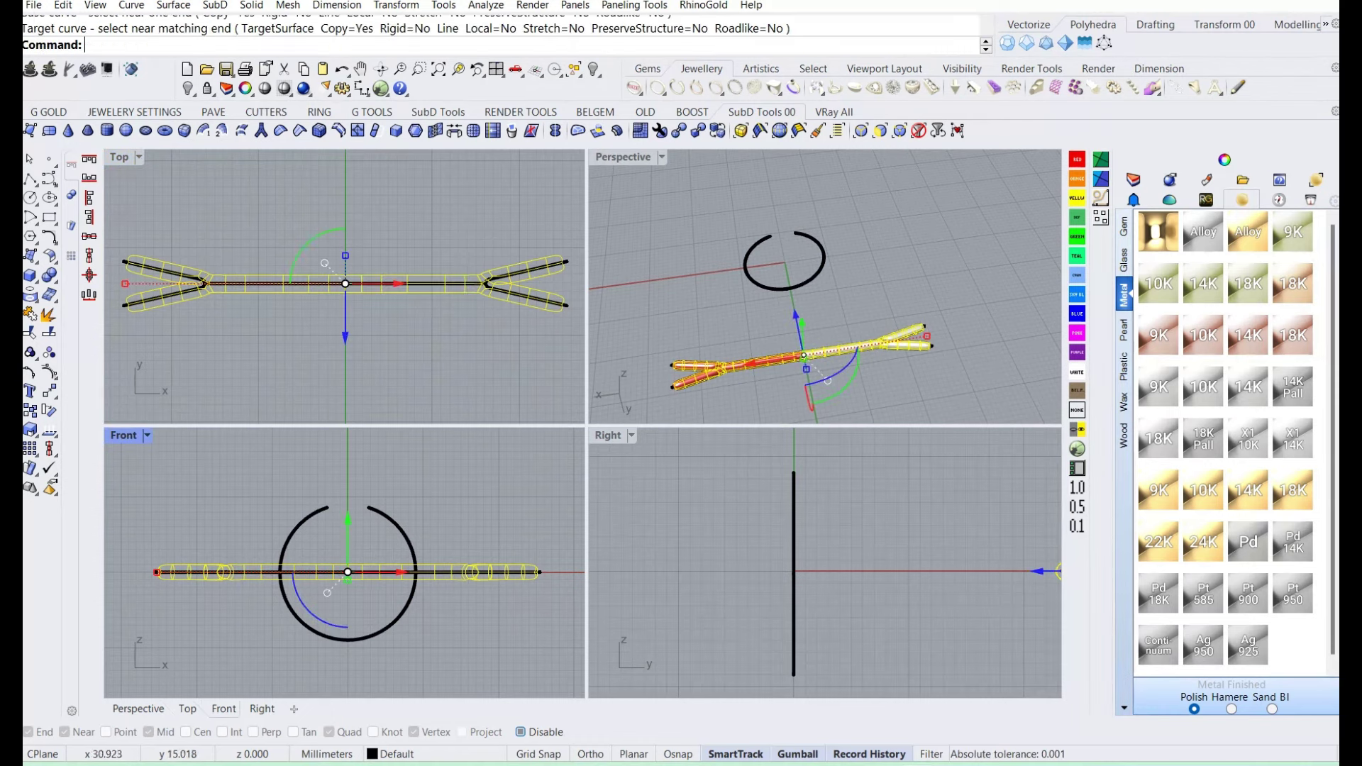
{"action": "key", "text": "Escape"}
{"action": "left_click", "coordinate": [241, 284]}
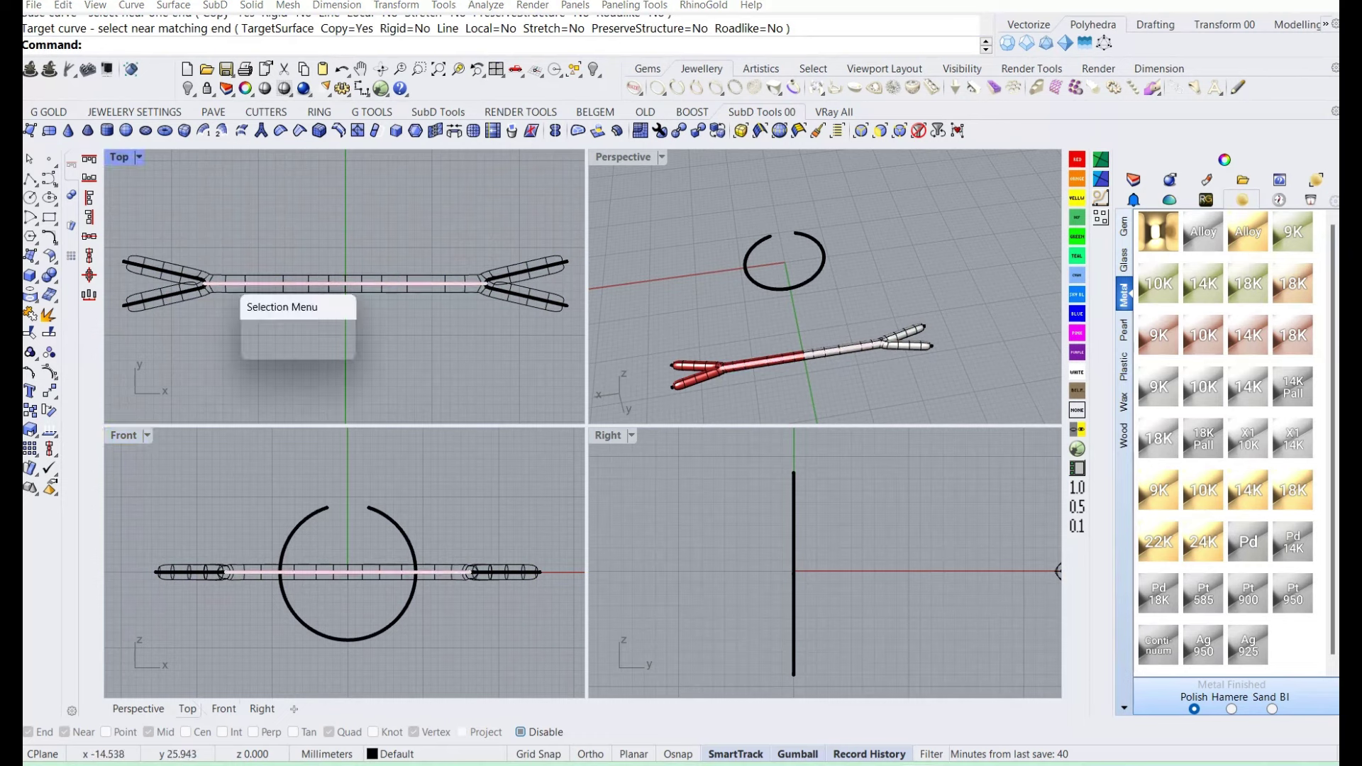
{"action": "key", "text": "Escape"}
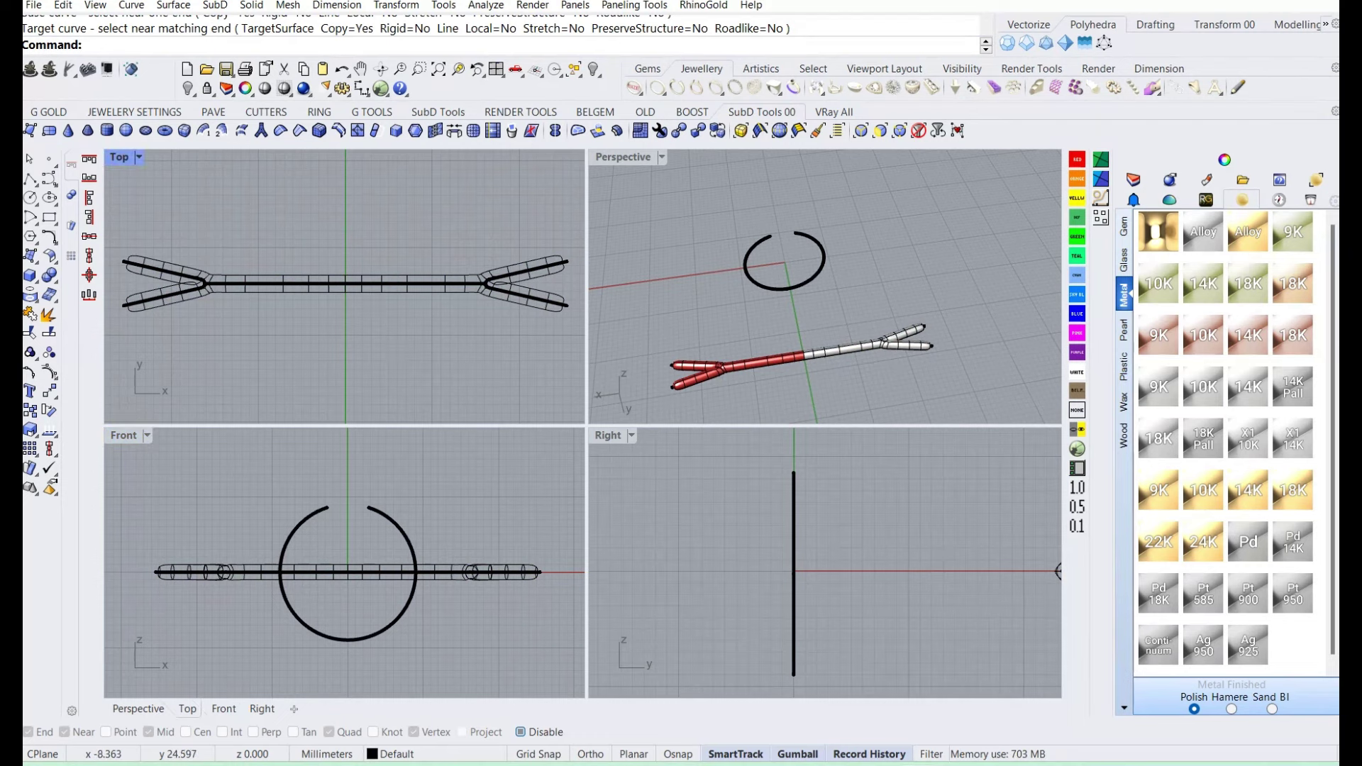
- Delete the centre curve, paste it back as a separate curve, and reselect the SubD tube
{"action": "left_click", "coordinate": [241, 284]}
{"action": "left_click", "coordinate": [298, 283]}
{"action": "left_click", "coordinate": [312, 328]}
{"action": "key", "text": "Delete"}
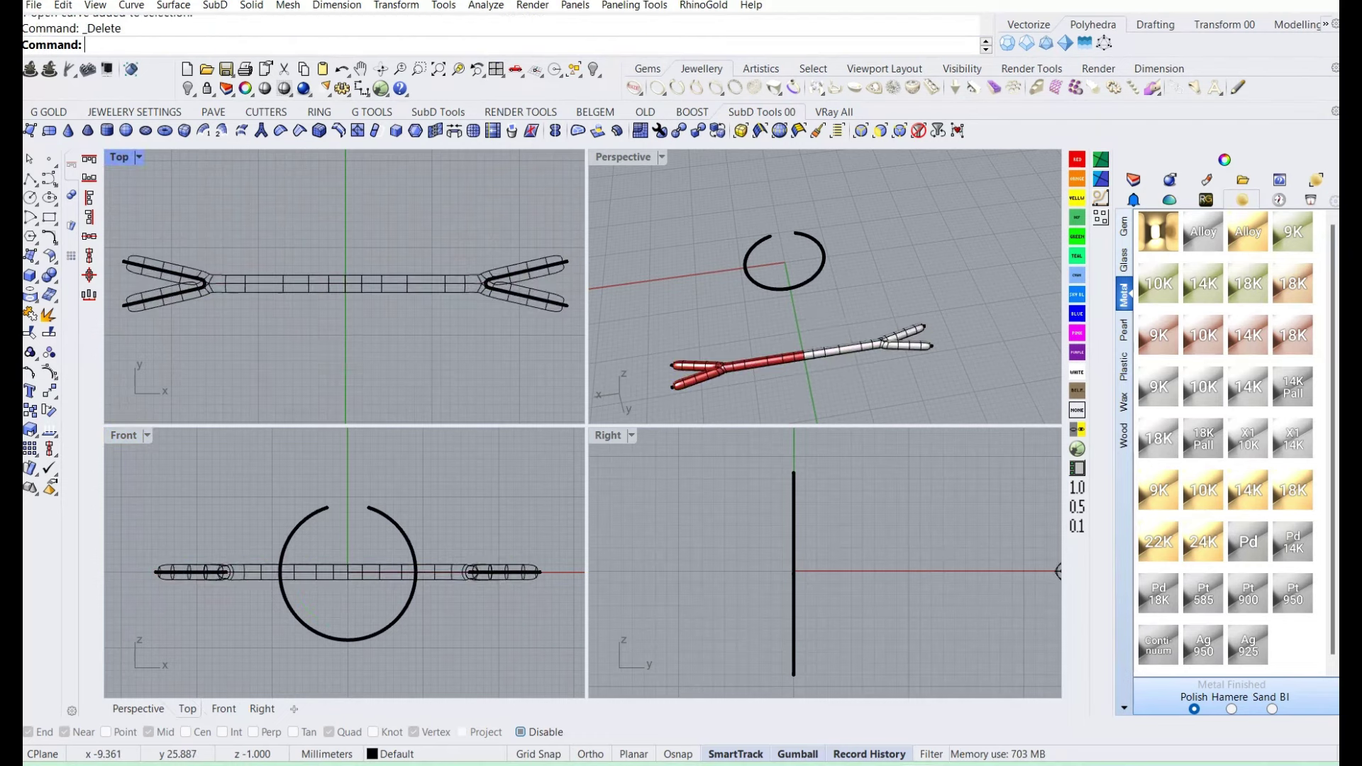
{"action": "key", "text": "ctrl+v"}
{"action": "key", "text": "Escape"}
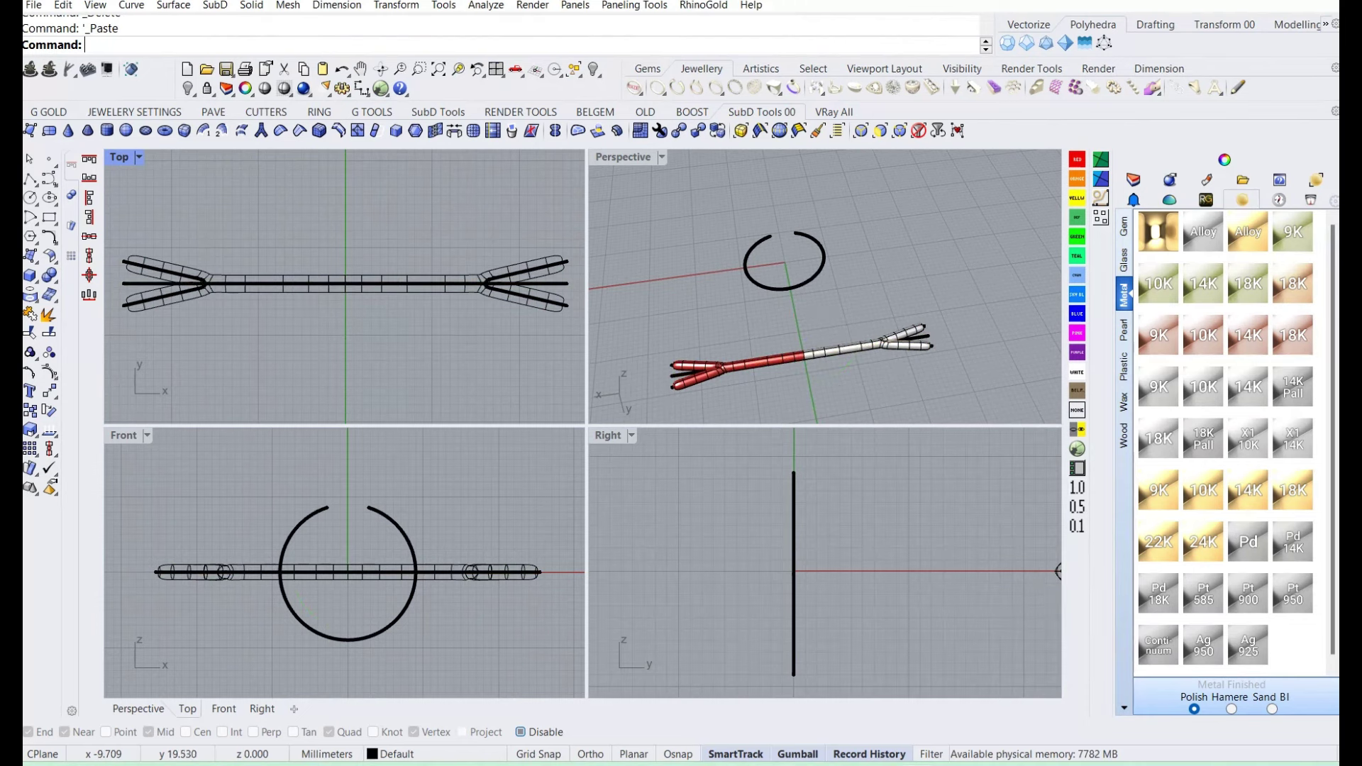
{"action": "left_click", "coordinate": [298, 284]}
- Flow the forked tube from the straight centre curve onto the ring circle
{"action": "type", "text": "low"}
{"action": "key", "text": "Return"}
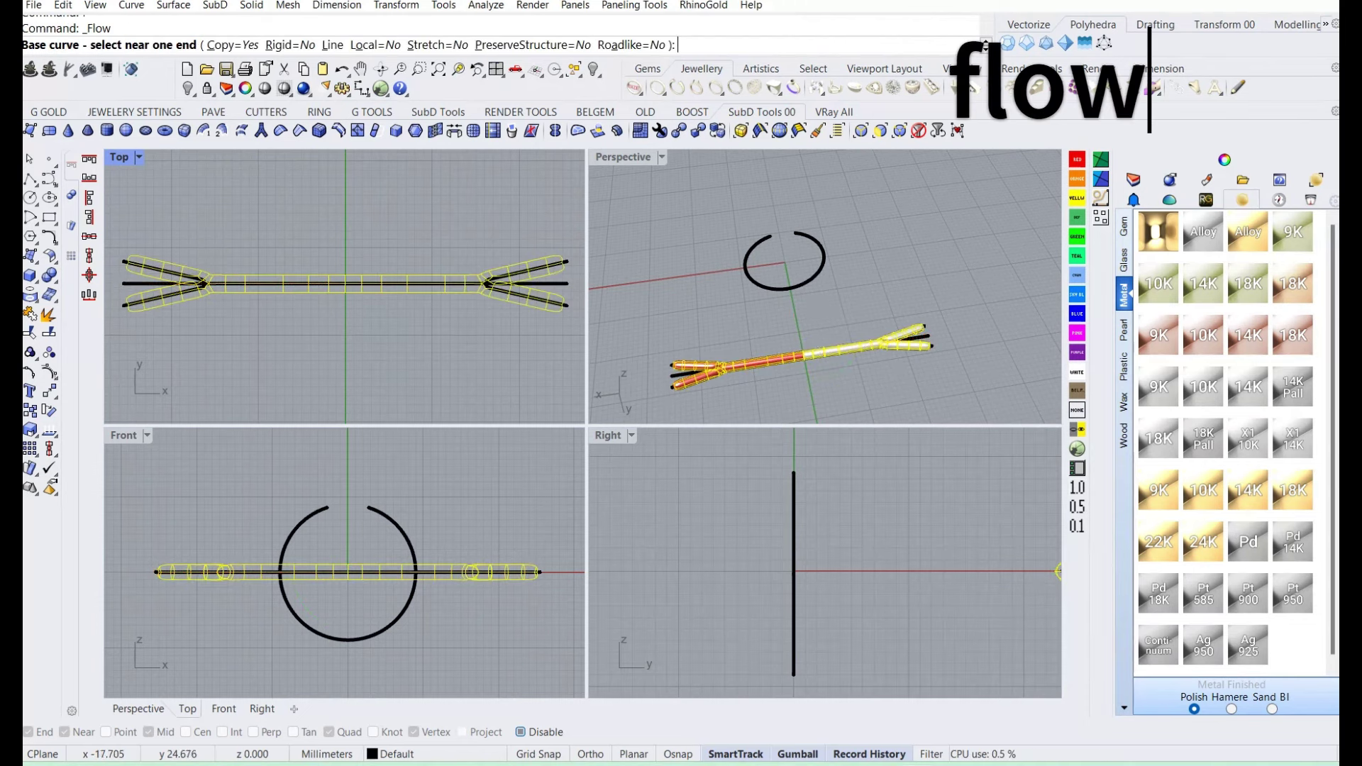
{"action": "left_click", "coordinate": [131, 283]}
{"action": "left_click", "coordinate": [328, 508]}
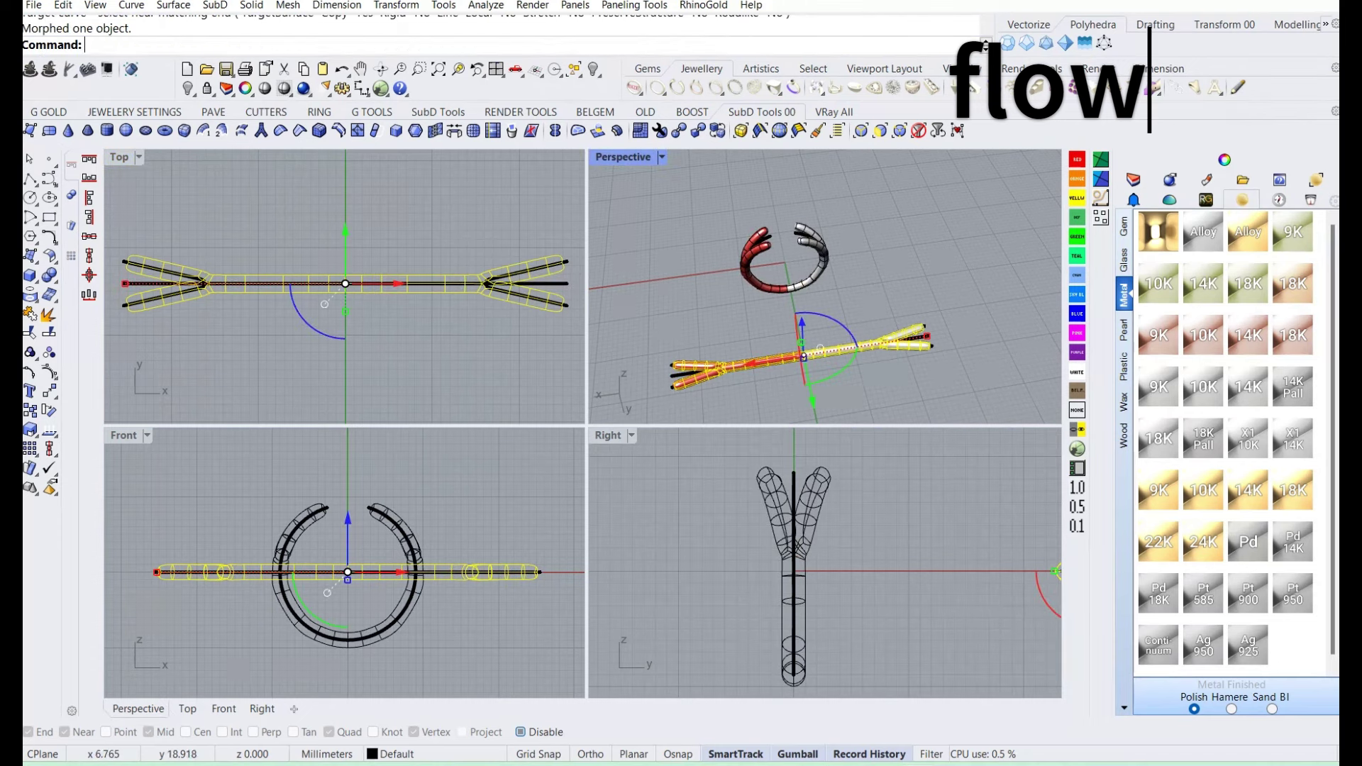
- Orbit the Perspective view and switch it to Rendered display
{"action": "mouse_move", "coordinate": [780, 340]}
{"action": "right_mouse_down"}
{"action": "mouse_move", "coordinate": [830, 326]}
{"action": "mouse_move", "coordinate": [829, 312]}
{"action": "right_mouse_up"}
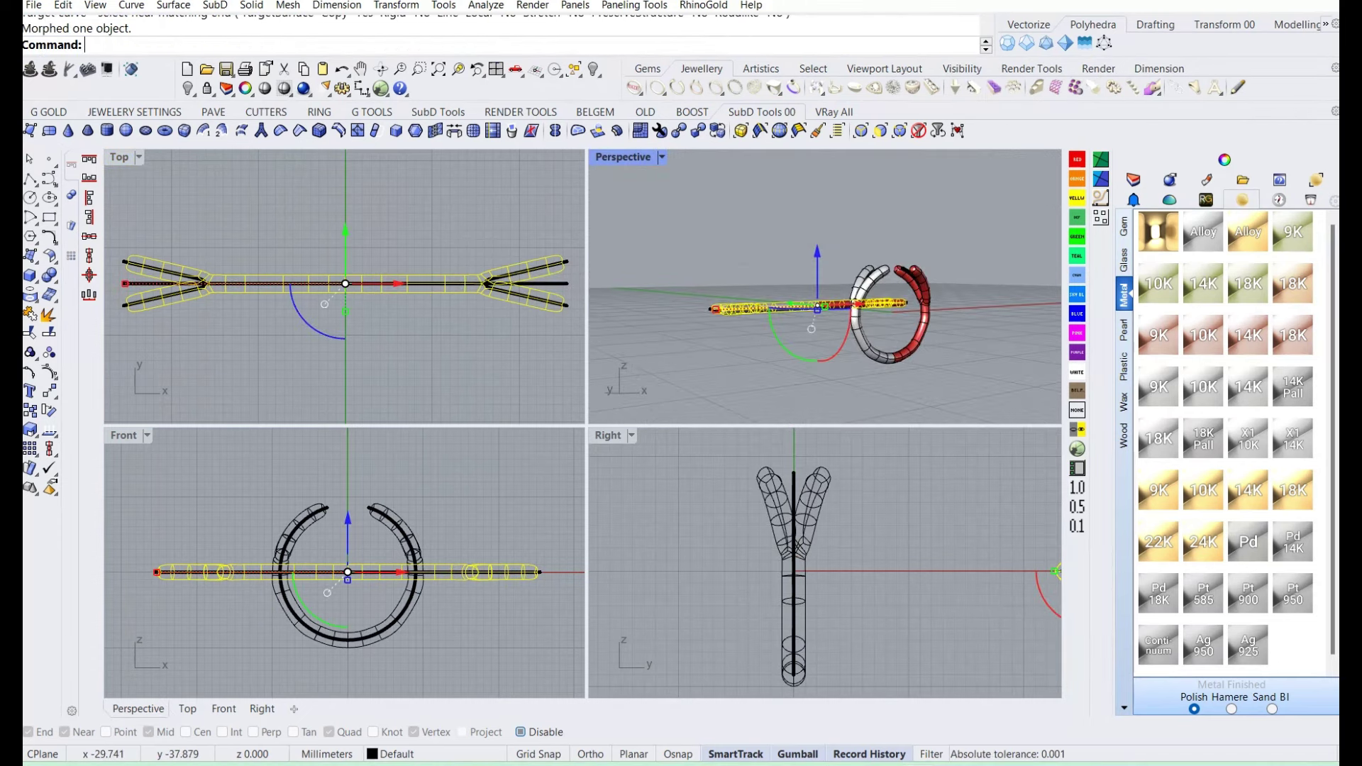
{"action": "scroll", "coordinate": [825, 298], "scroll_direction": "up", "scroll_amount": 3}
{"action": "left_click", "coordinate": [661, 157]}
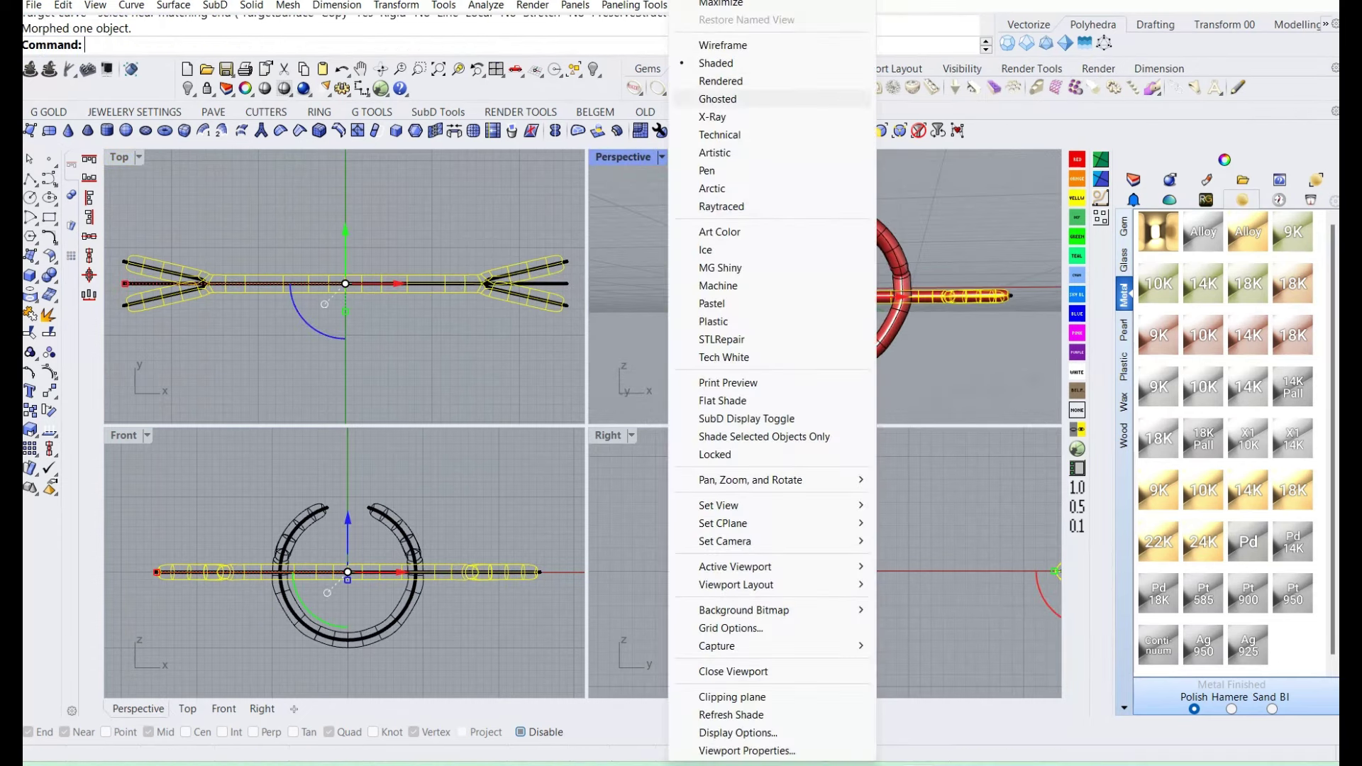
{"action": "left_click", "coordinate": [780, 81]}
{"action": "scroll", "coordinate": [824, 298], "scroll_direction": "down", "scroll_amount": 3}
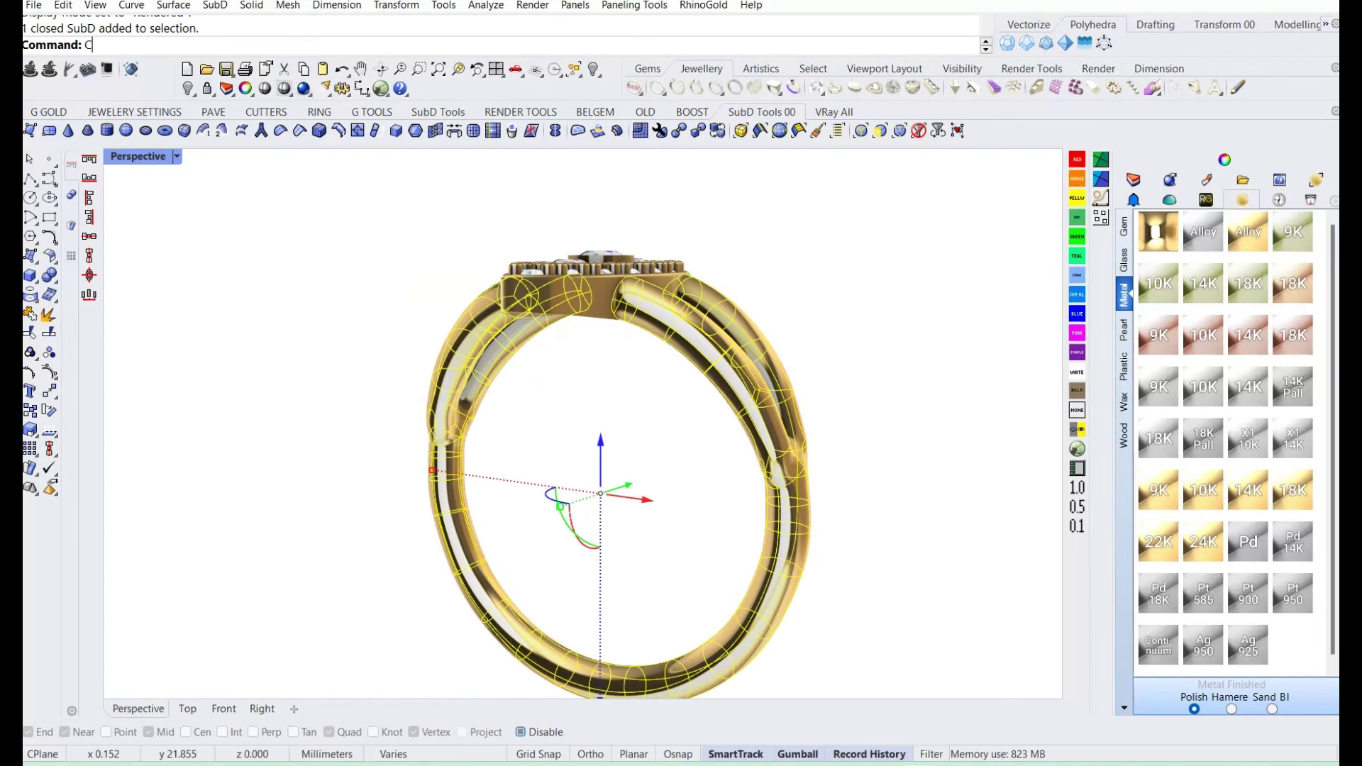
- Run Check on the SubD shank and restore the four-view layout
{"action": "type", "text": "heck"}
{"action": "key", "text": "Return"}
{"action": "key", "text": "Return"}
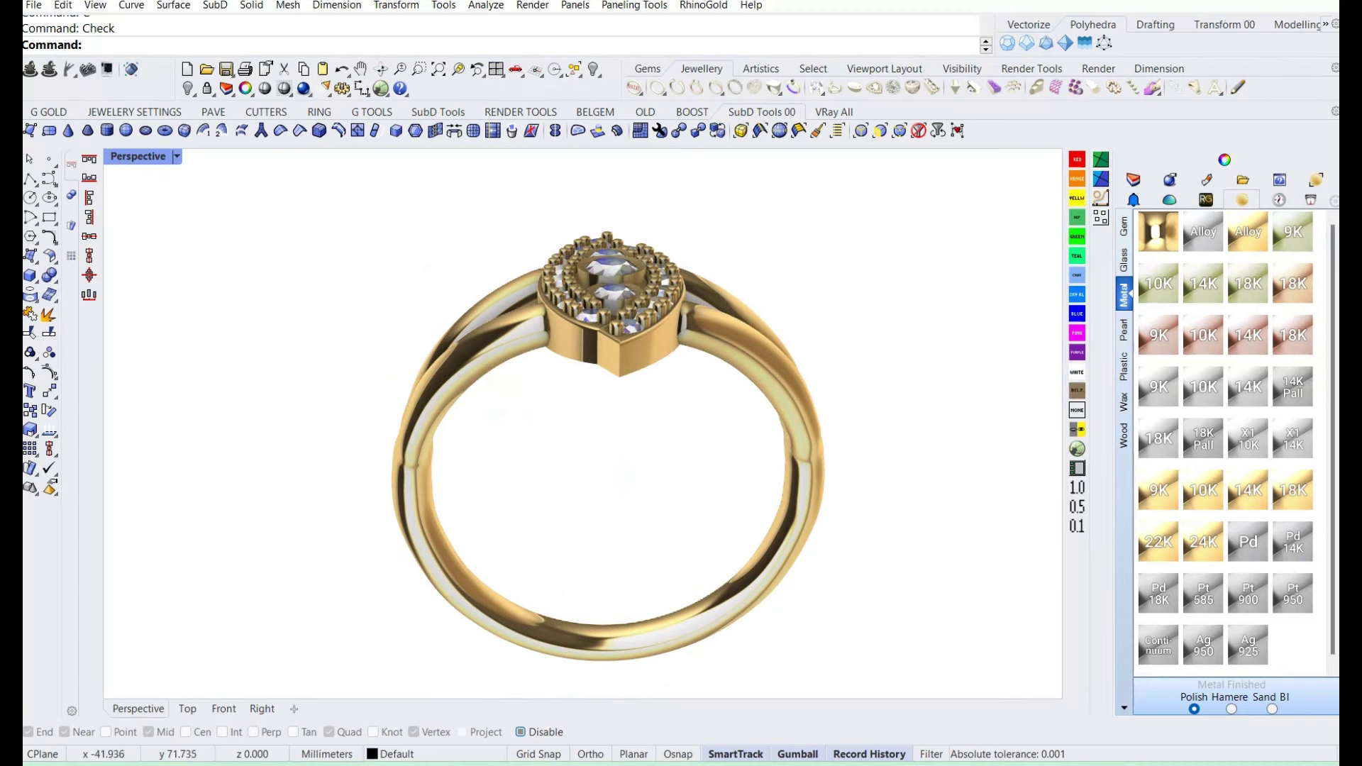
{"action": "key", "text": "ctrl+m"}
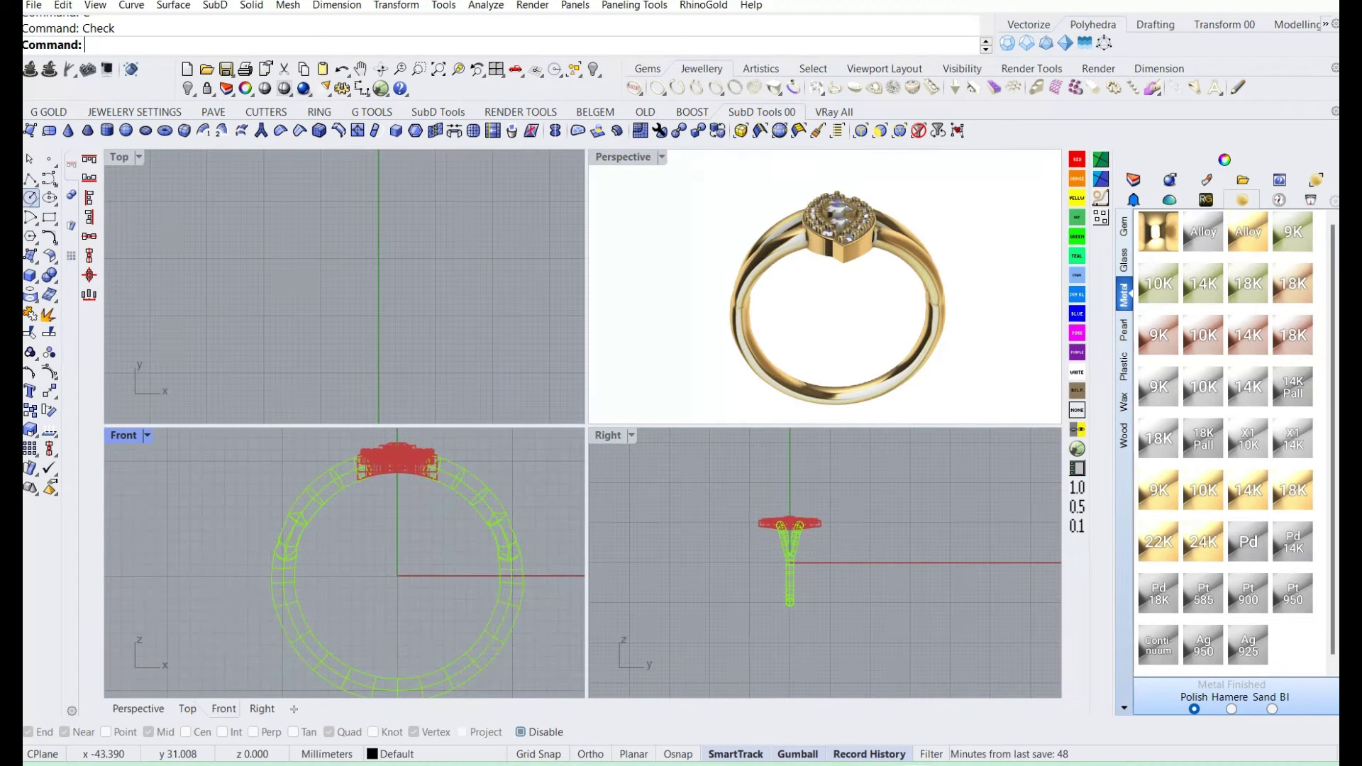
- Draw an 18 mm diameter circle centred at the origin in the Front view
{"action": "left_click", "coordinate": [30, 197]}
{"action": "scroll", "coordinate": [312, 554], "scroll_direction": "down", "scroll_amount": 2}
{"action": "type", "text": "0"}
{"action": "key", "text": "Return"}
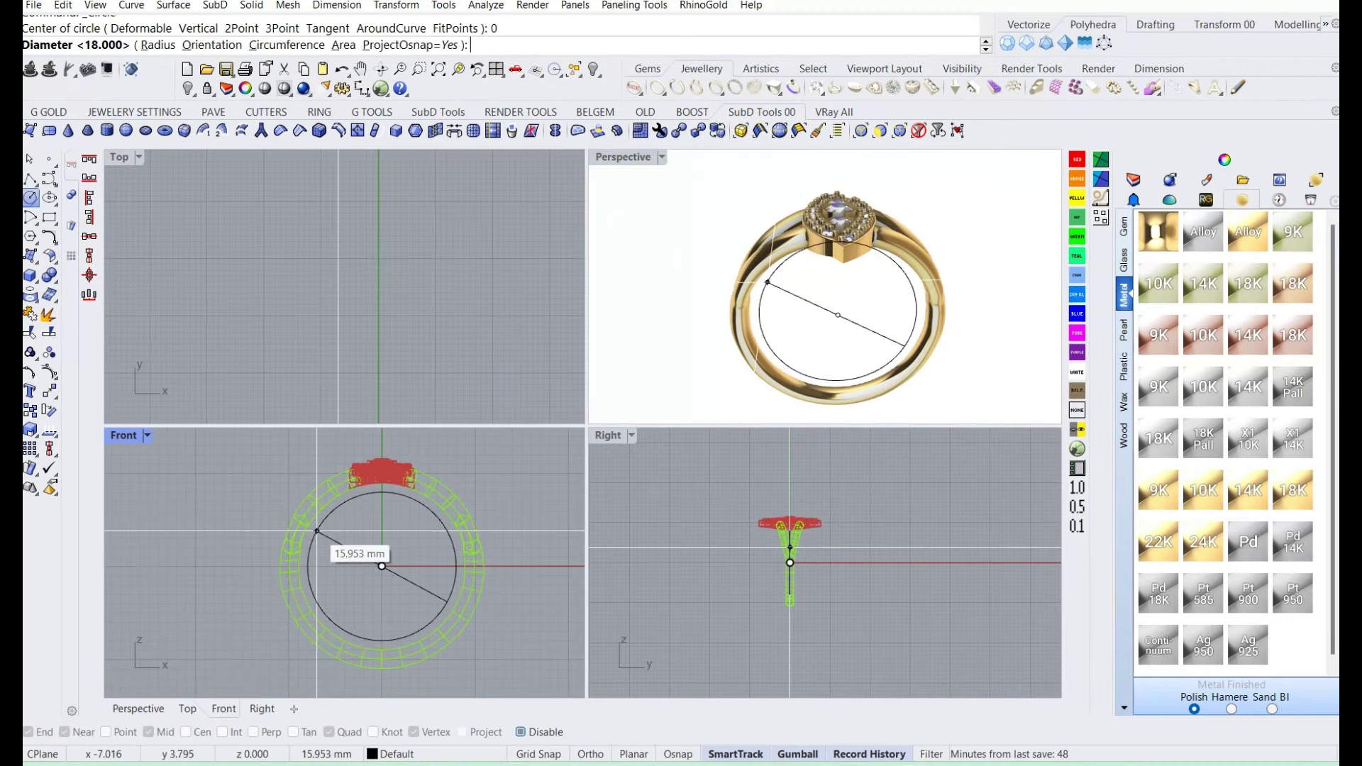
{"action": "type", "text": "18"}
{"action": "key", "text": "Return"}
{"action": "scroll", "coordinate": [330, 504], "scroll_direction": "up", "scroll_amount": 3}
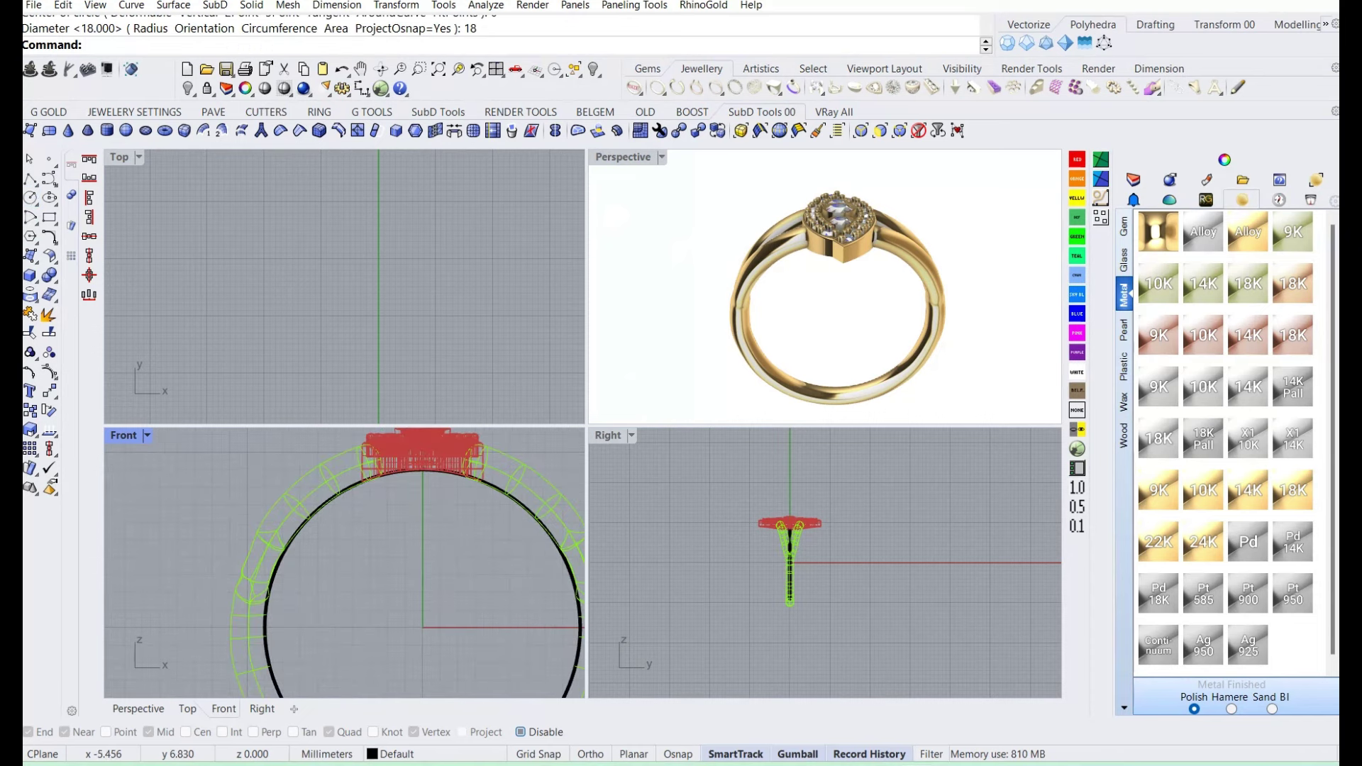
{"action": "left_click", "coordinate": [267, 603]}
{"action": "right_click_drag", "start_coordinate": [397, 624], "coordinate": [348, 490]}
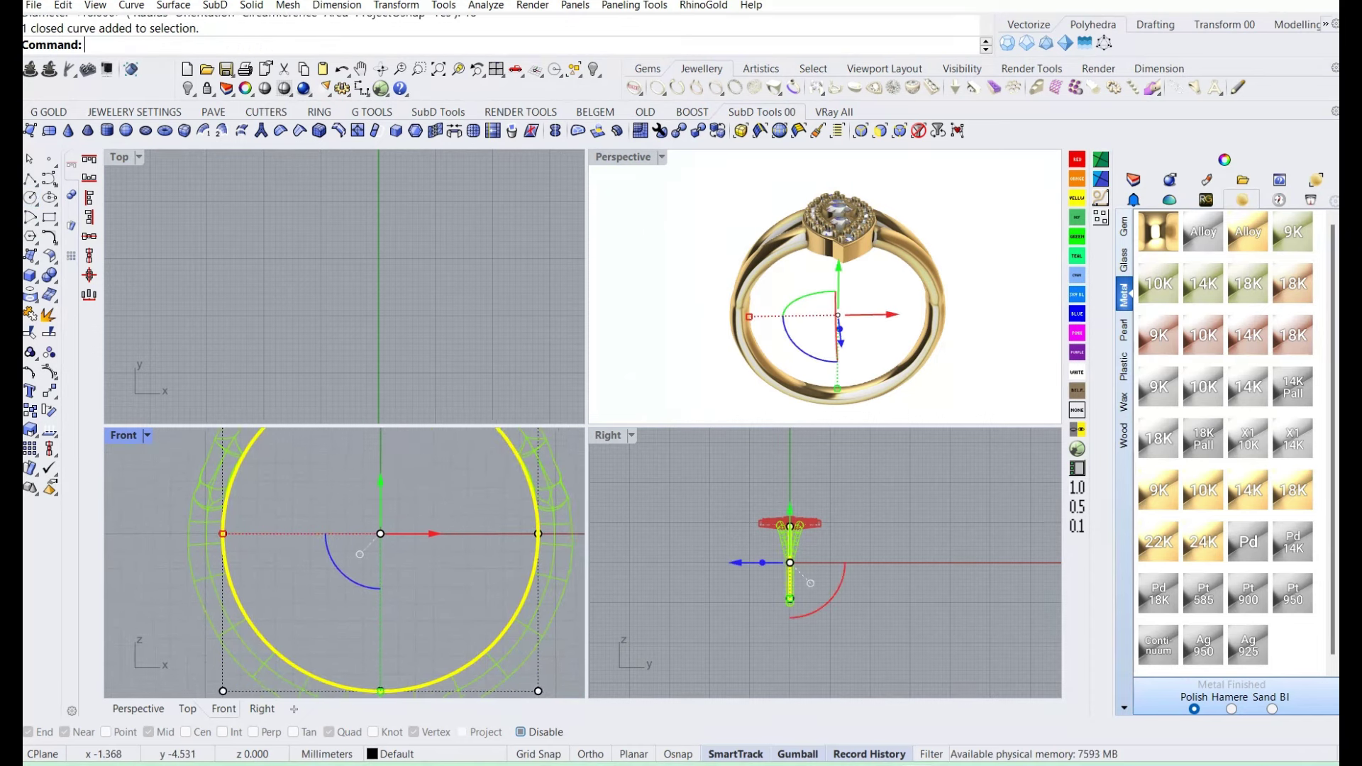
{"action": "right_click_drag", "start_coordinate": [230, 481], "coordinate": [249, 573]}
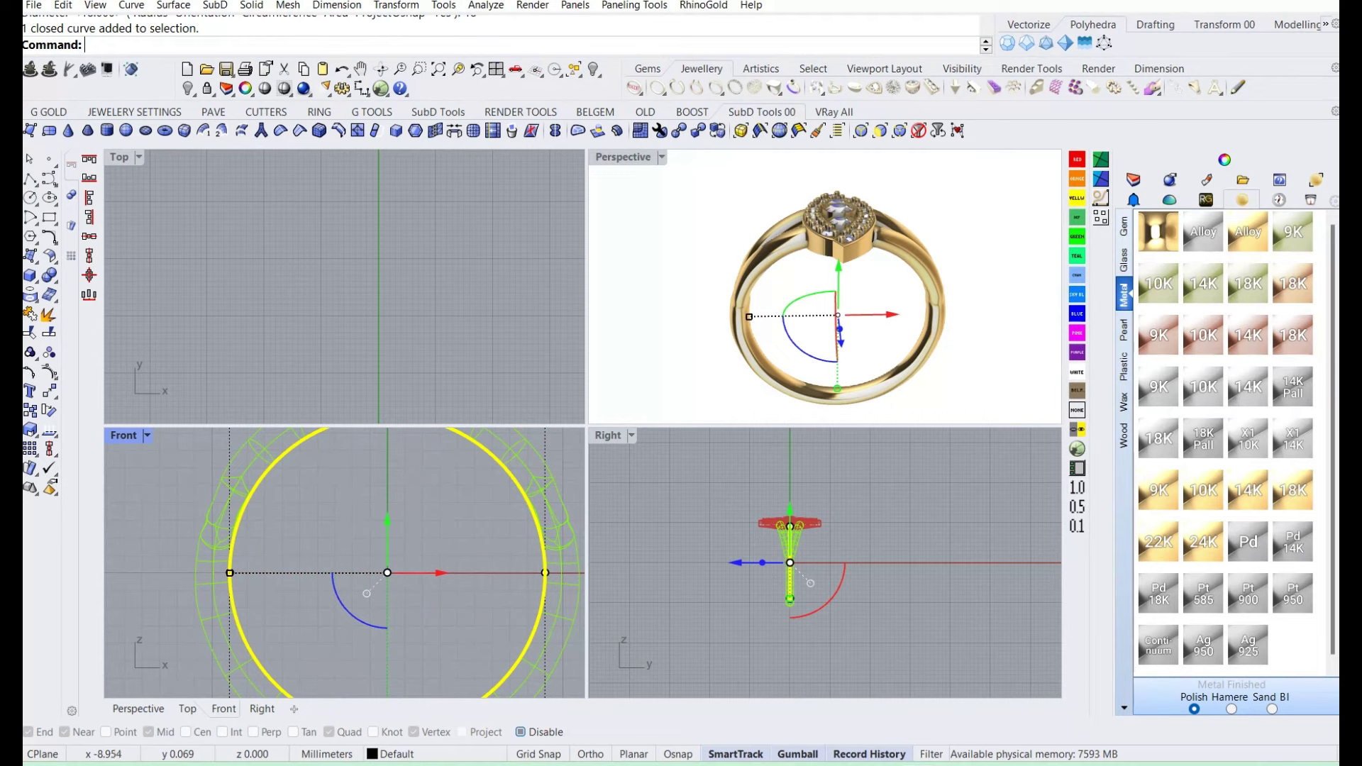
- Enlarge the circle slightly to the shank's inside and start WireCut with it
{"action": "key", "text": "Return"}
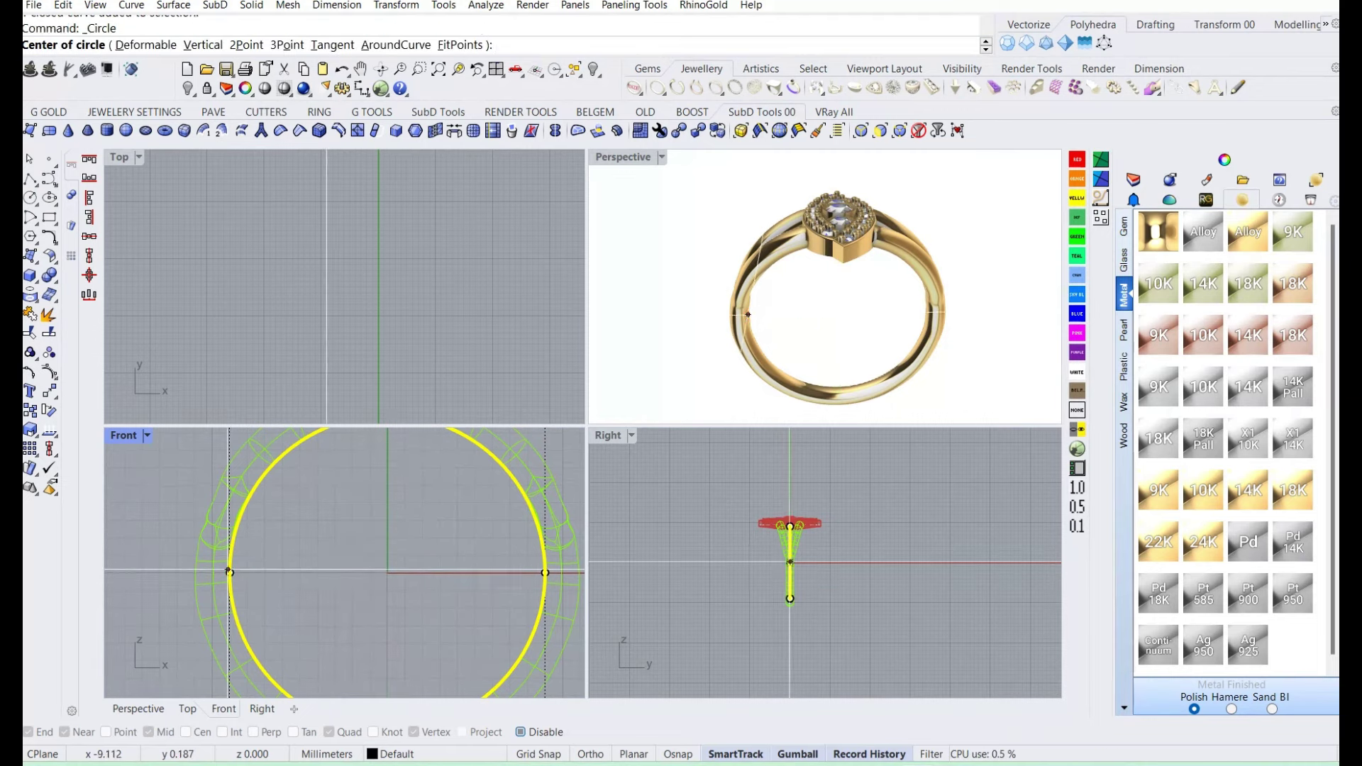
{"action": "key", "text": "Escape"}
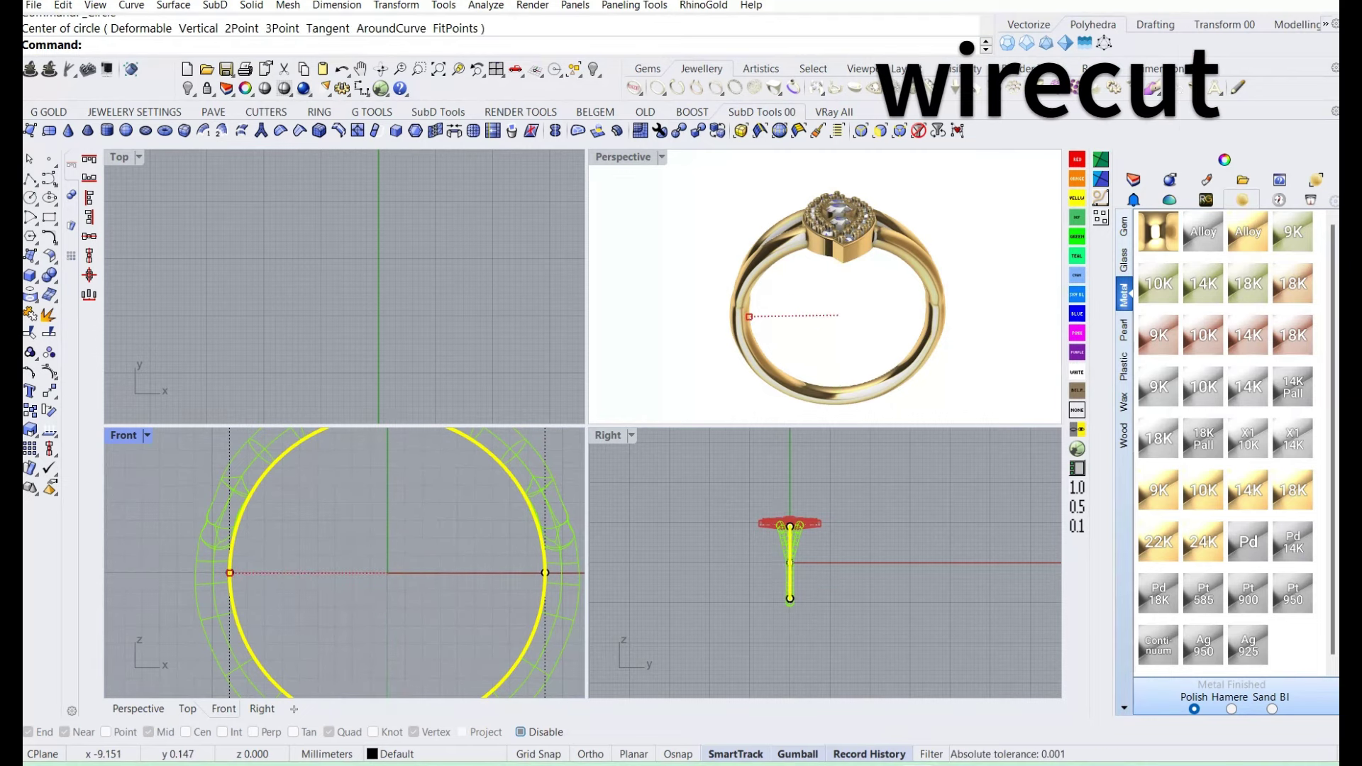
{"action": "left_click_drag", "start_coordinate": [230, 572], "coordinate": [225, 572]}
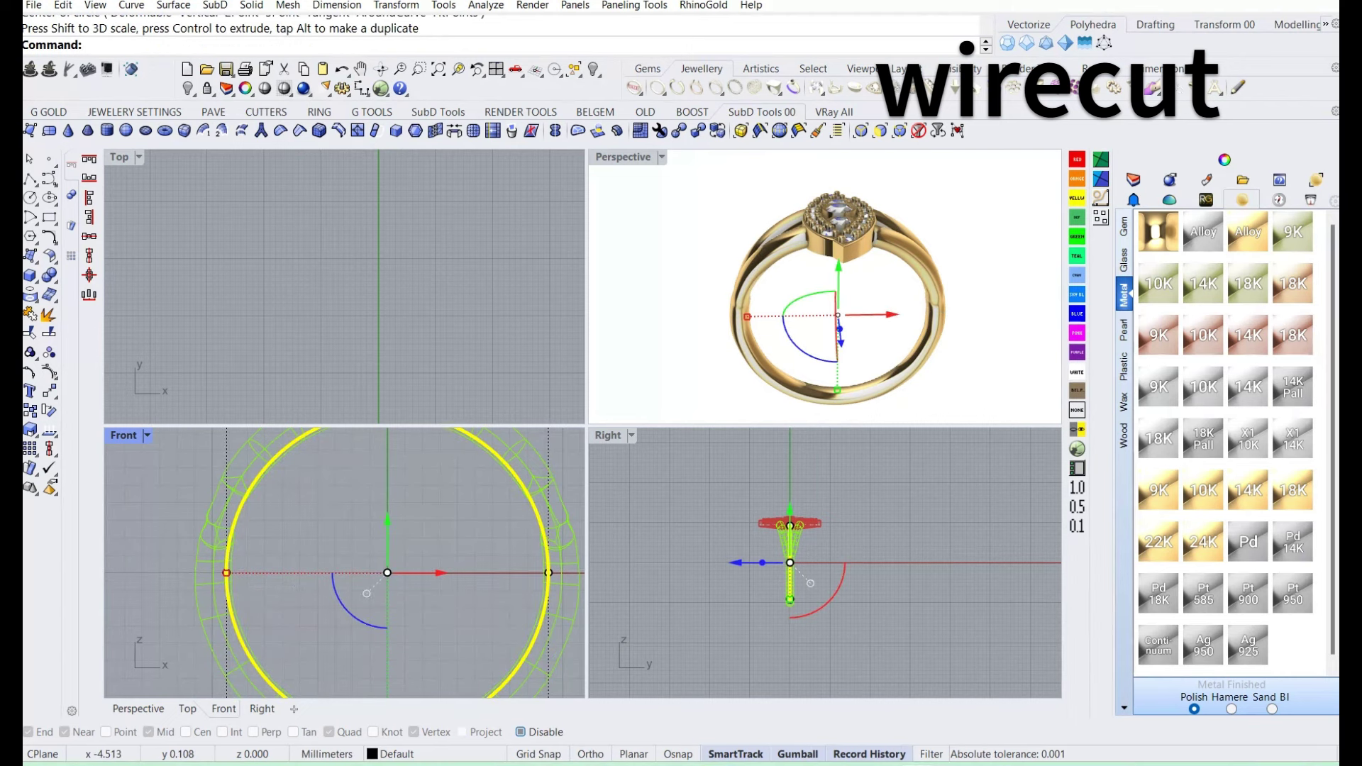
{"action": "type", "text": "wirecut"}
{"action": "key", "text": "Return"}
- WireCut the ring shank straight through with the circle, then view it maximized in Perspective
{"action": "left_click", "coordinate": [741, 305]}
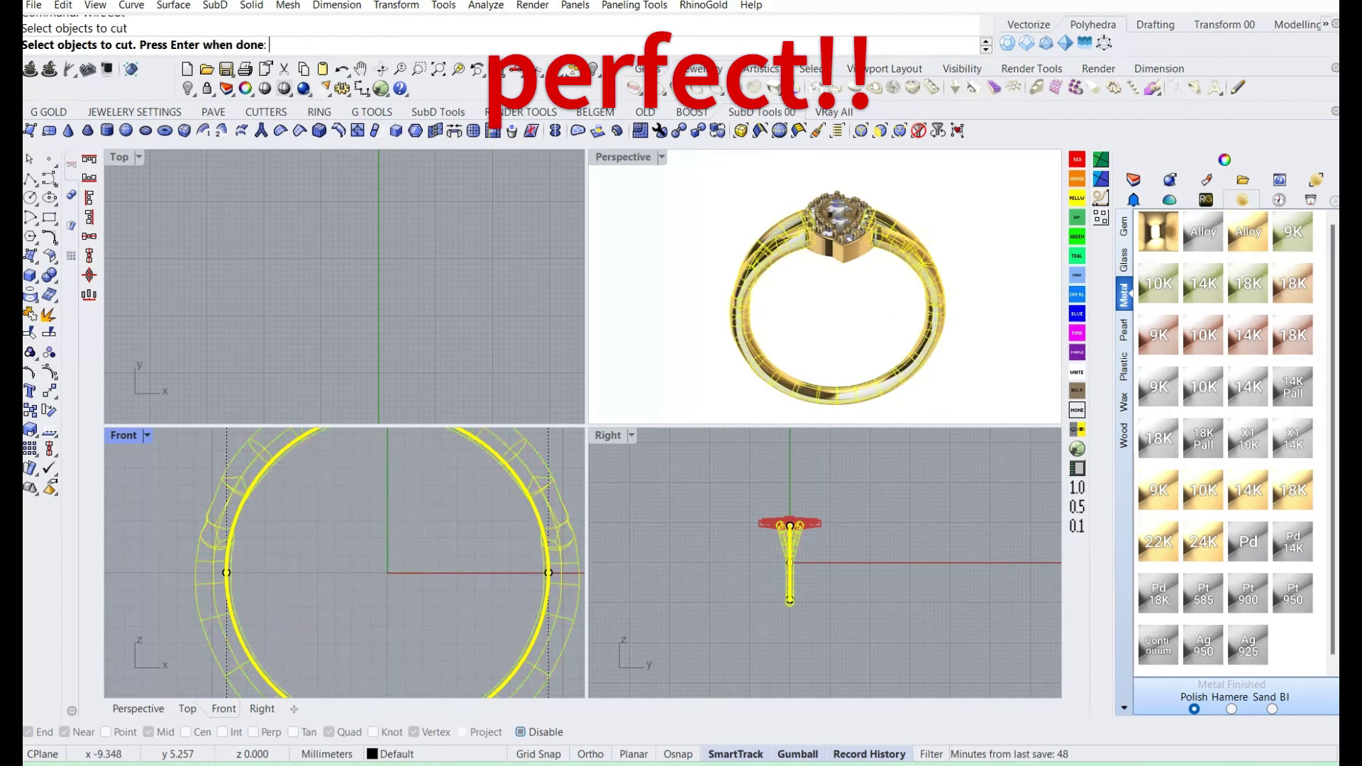
{"action": "key", "text": "Return"}
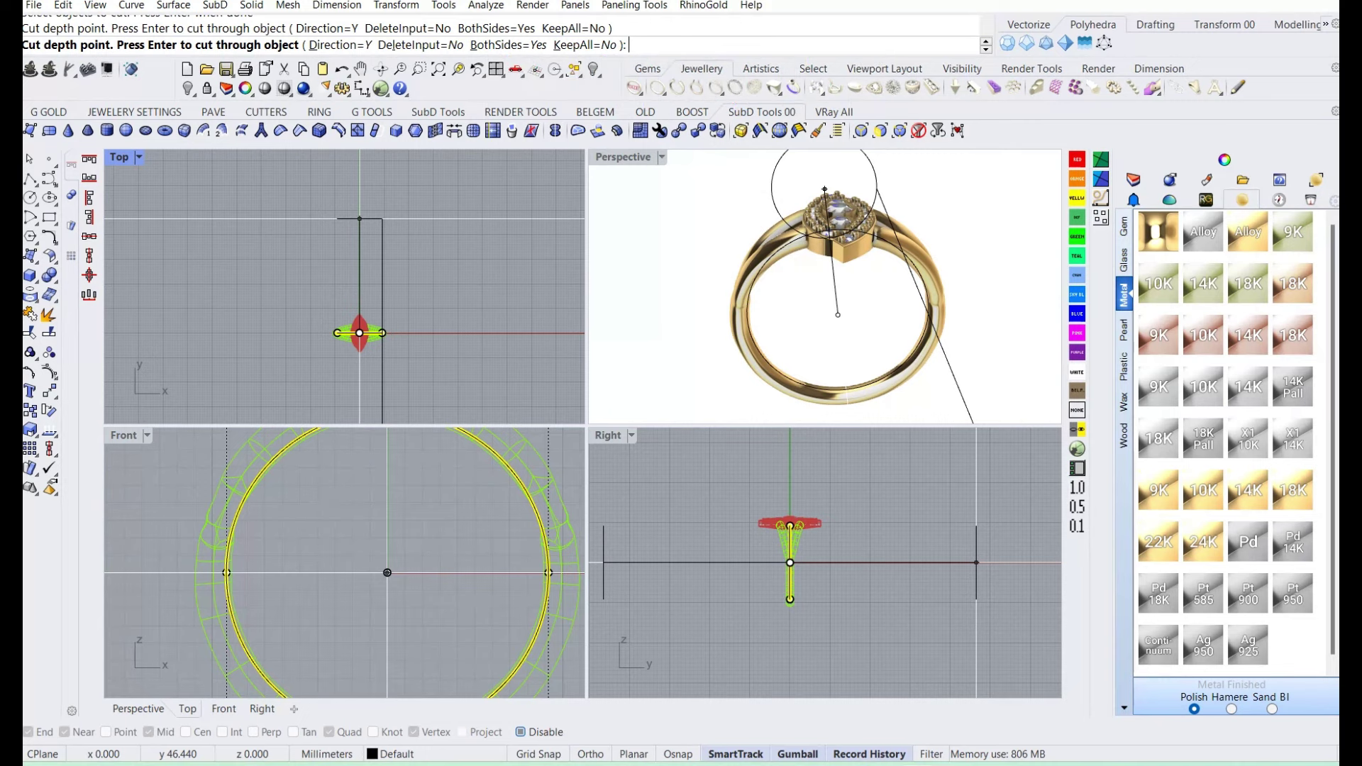
{"action": "key", "text": "Return"}
{"action": "key", "text": "Return"}
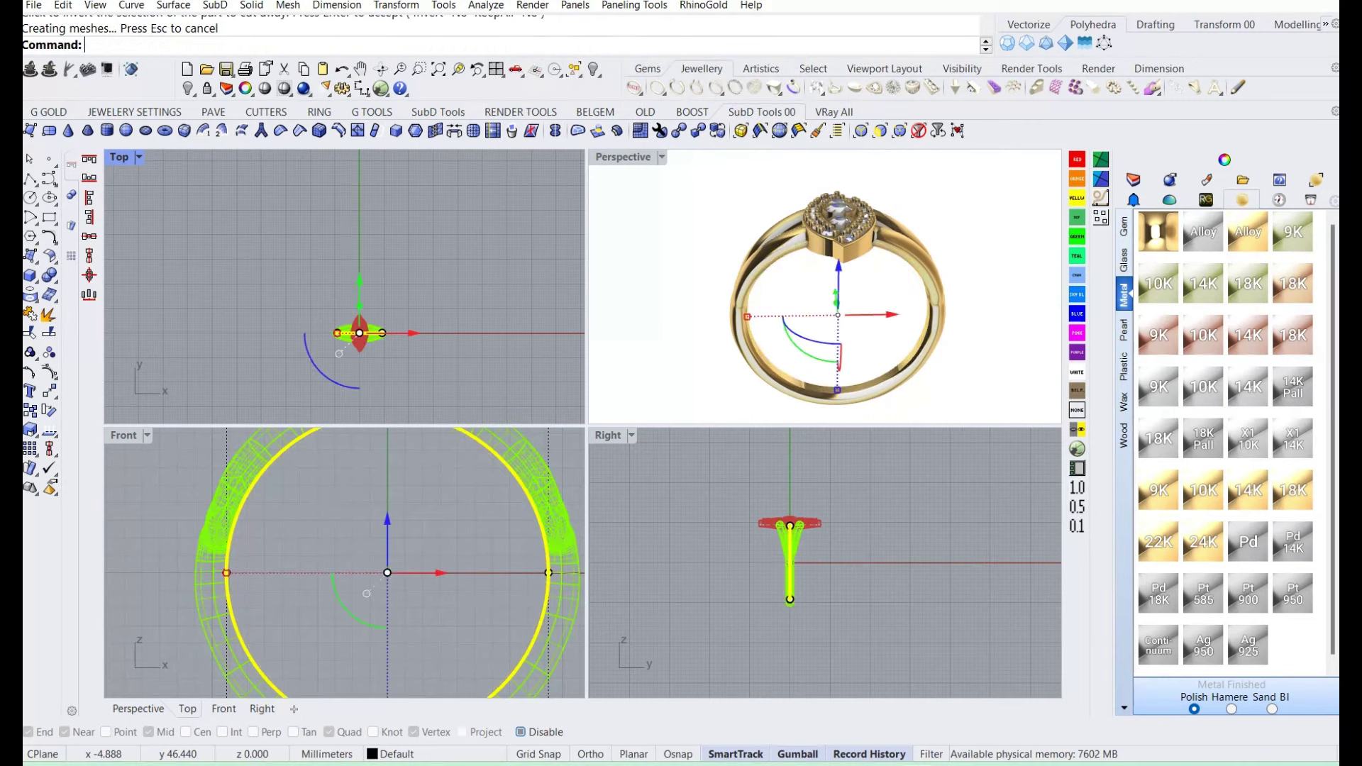
{"action": "right_click_drag", "start_coordinate": [823, 298], "coordinate": [766, 305]}
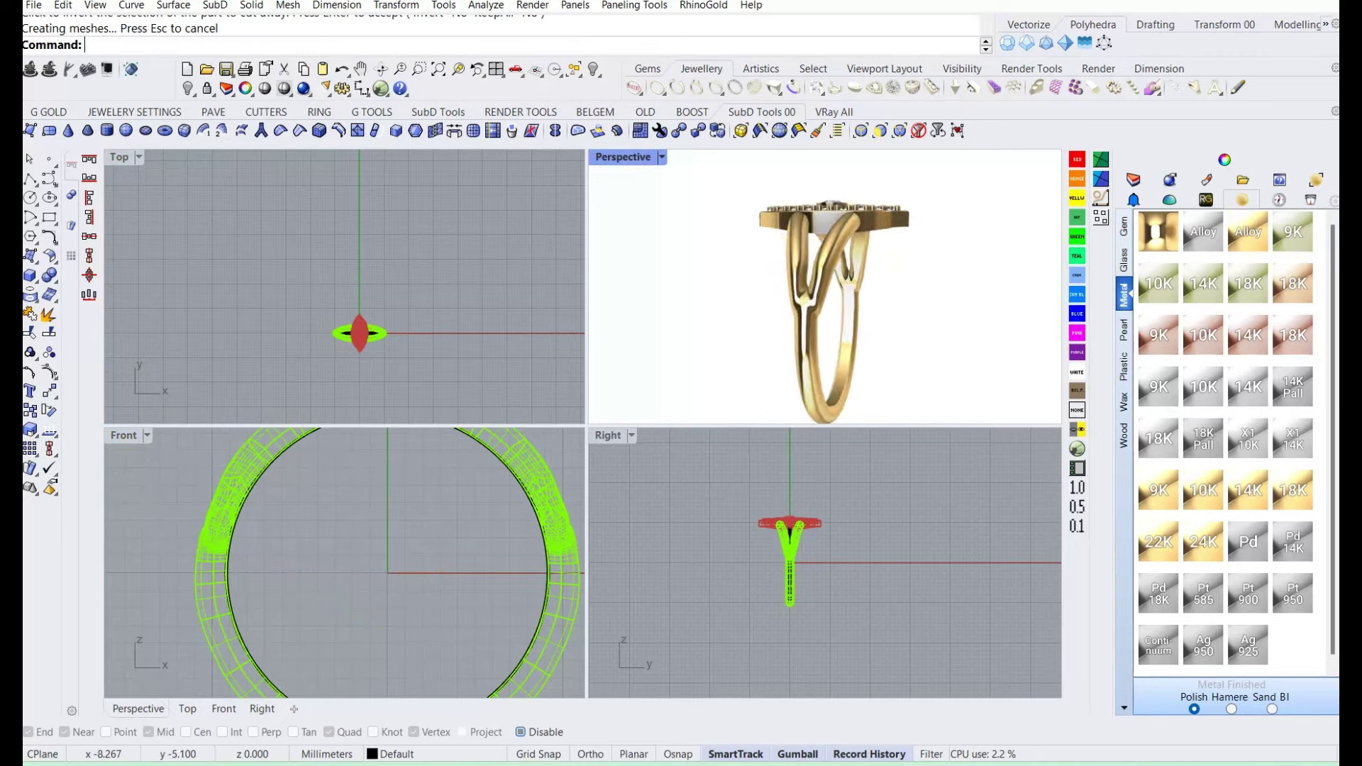
{"action": "key", "text": "ctrl+m"}
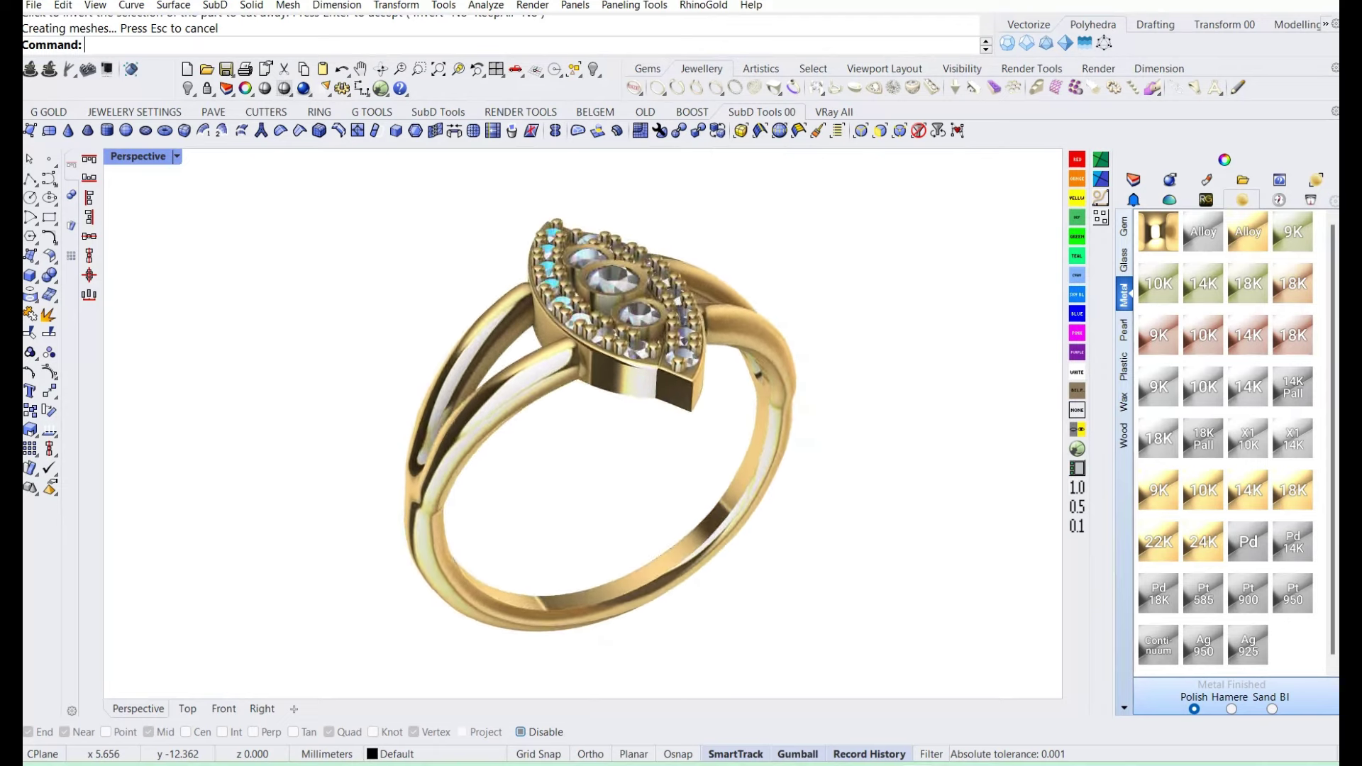
- Show the rendered ring full screen as a spinning turntable, then return to the workspace
{"action": "key", "text": "F11"}
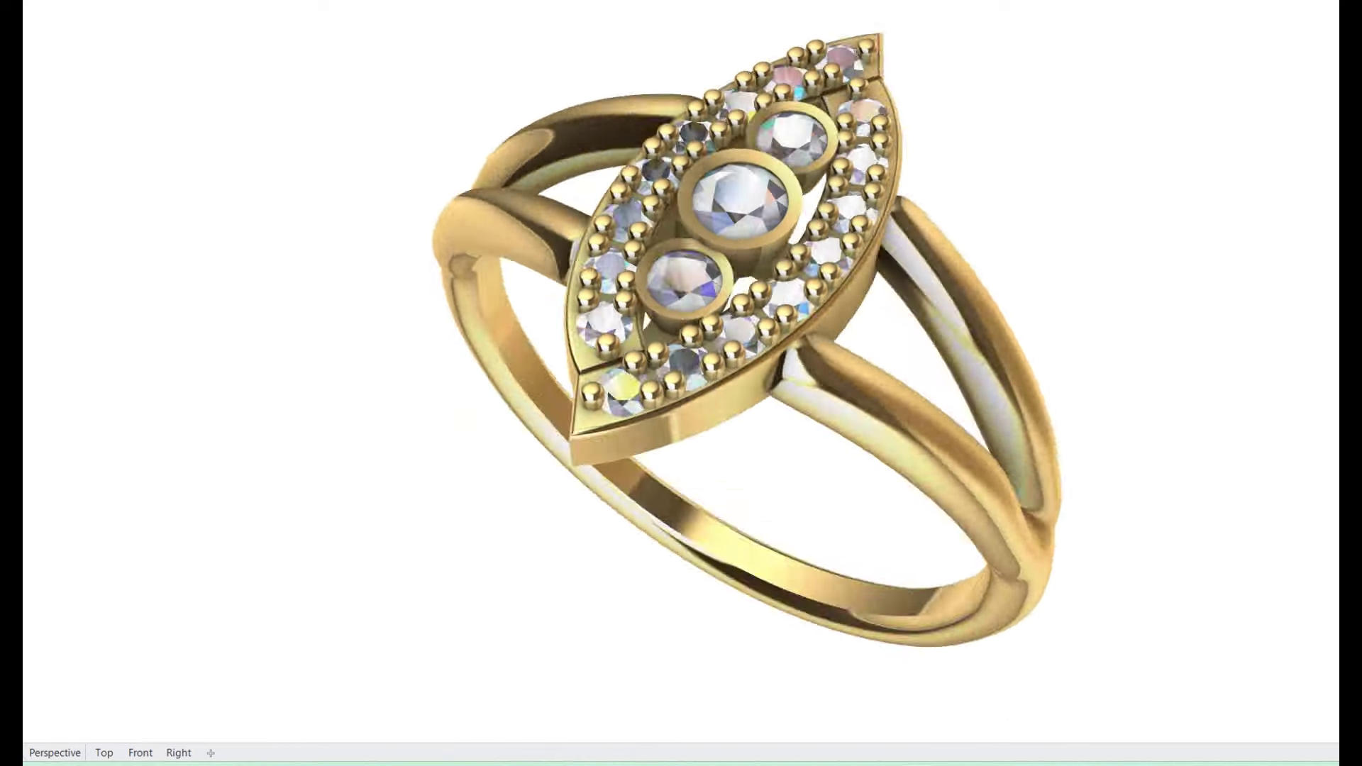
{"action": "key", "text": "Escape"}
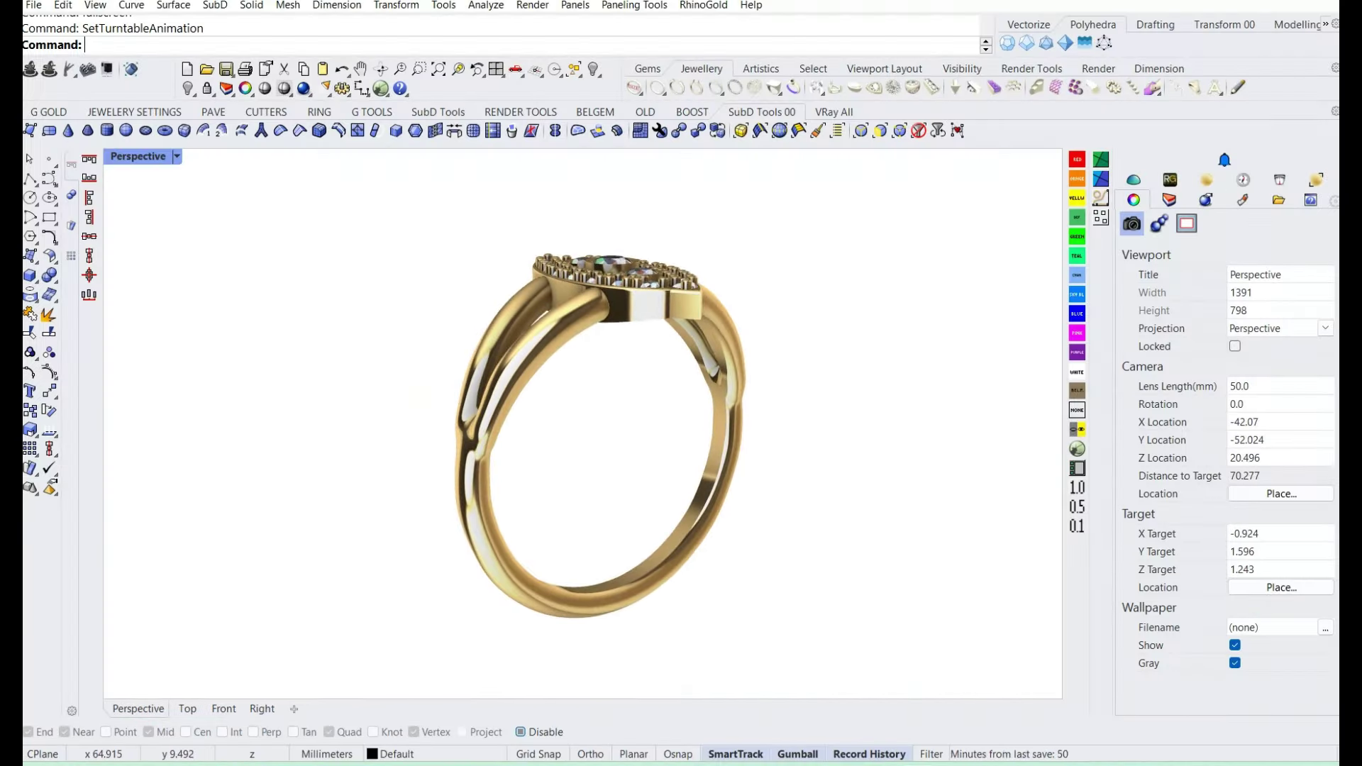